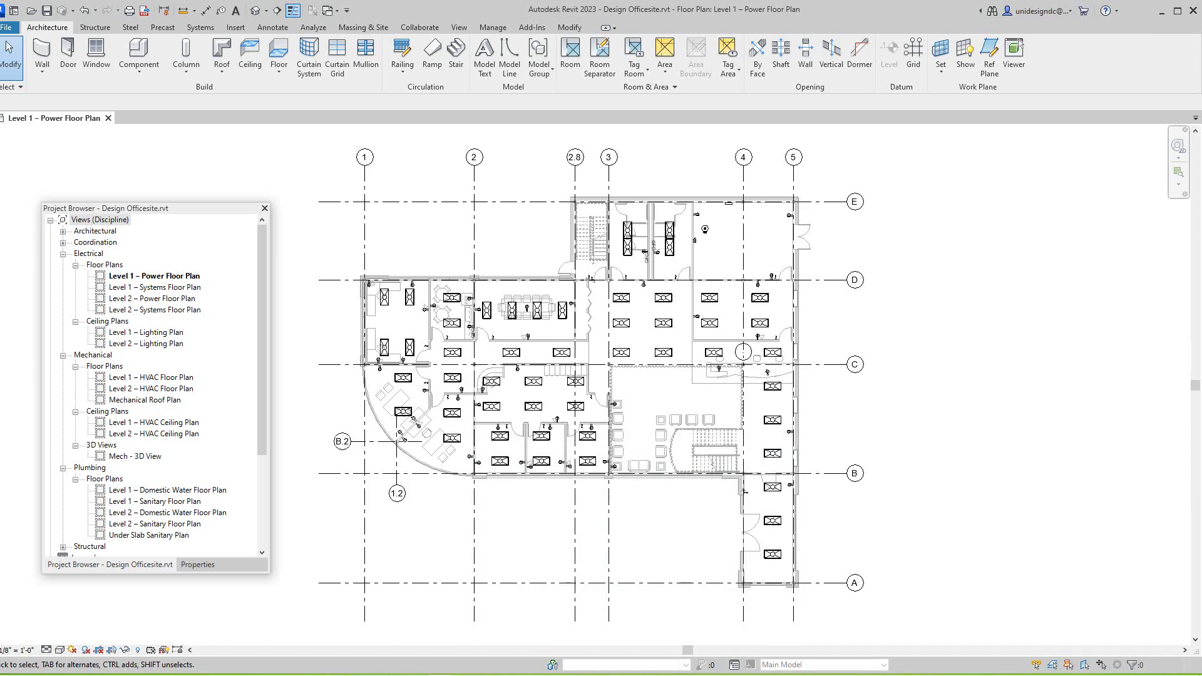
- Open the electrical Level 1 and Level 2 lighting ceiling plans to review their fixture layouts
scroll(690, 425, "up", 2)
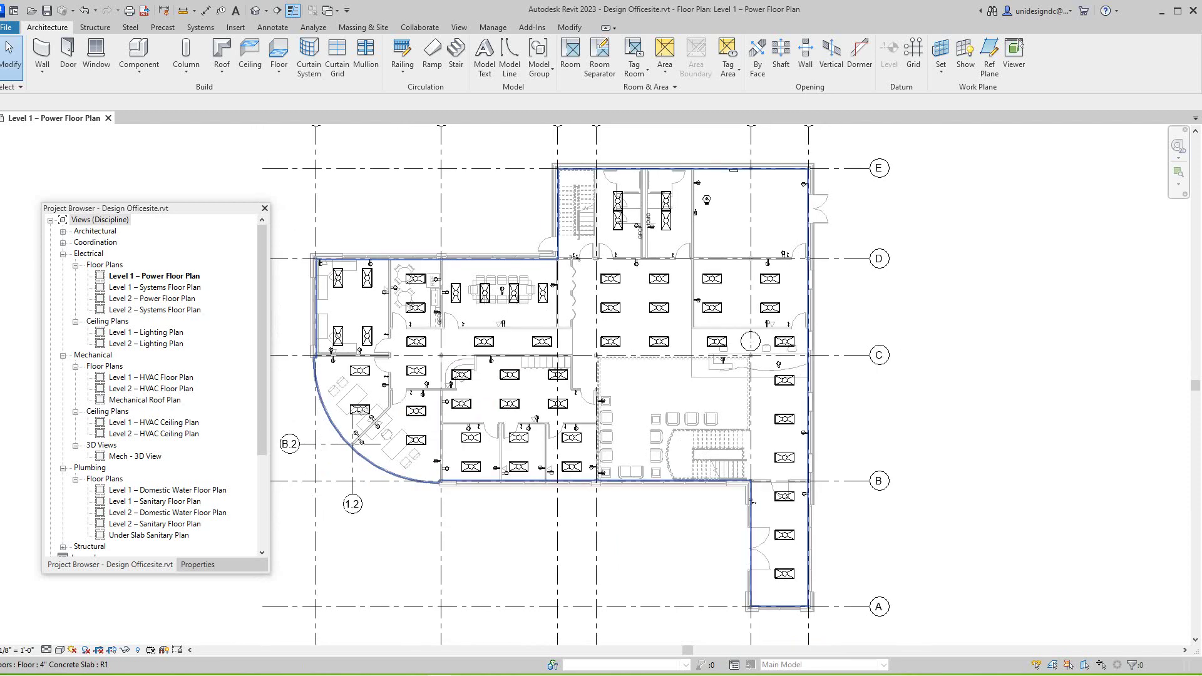
scroll(154, 385, "down", 2)
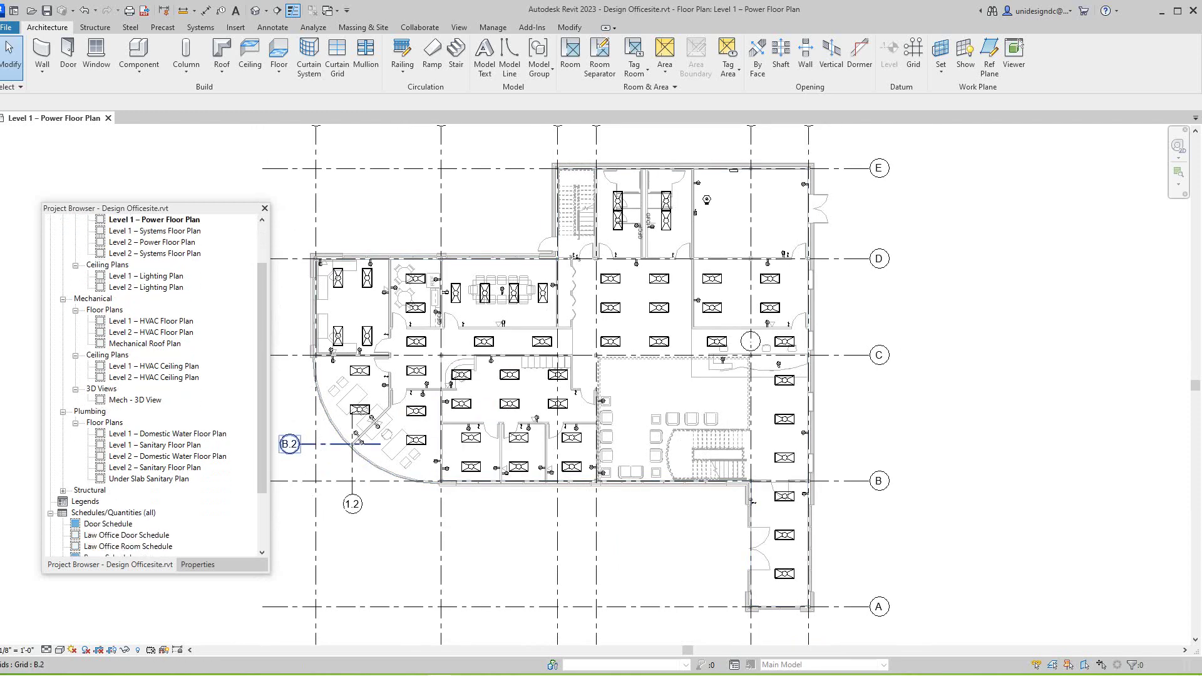
double_click(146, 309)
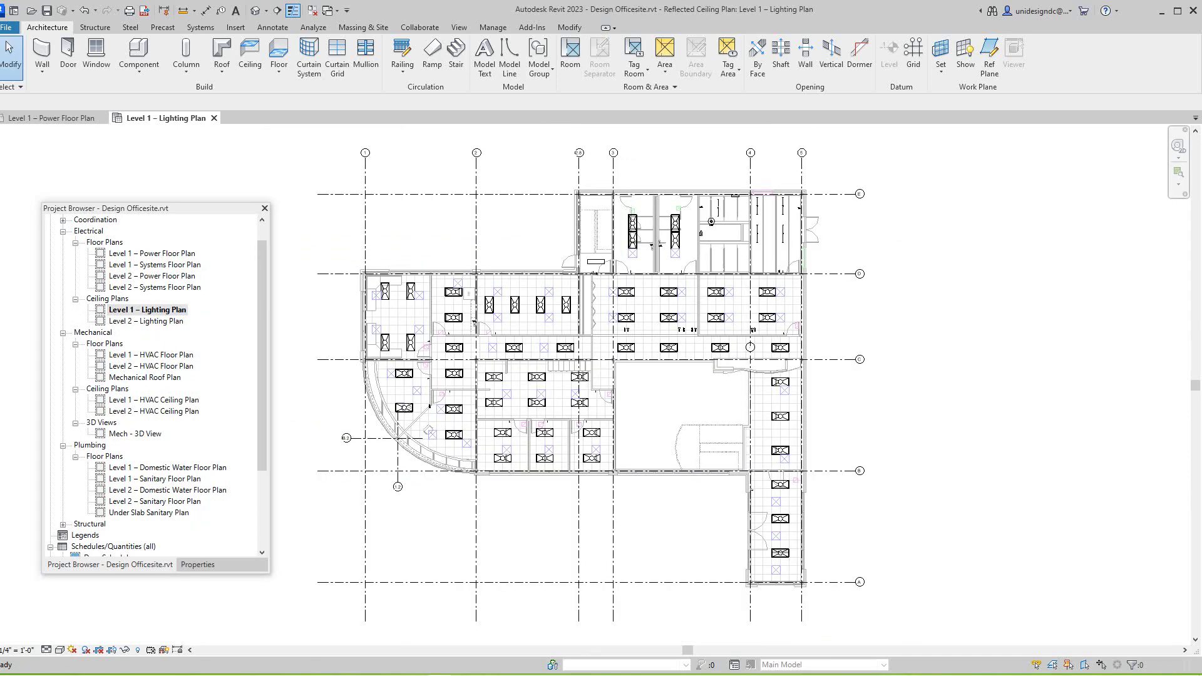
double_click(146, 321)
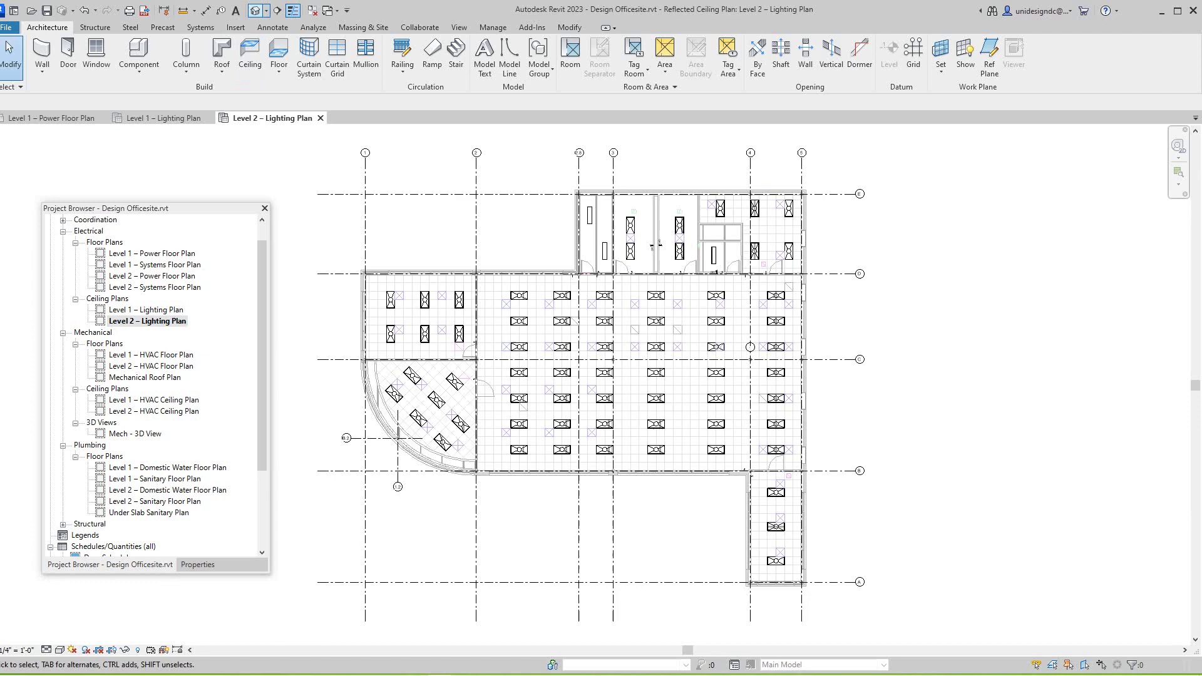
- Open the default 3D view and examine the office building's exterior
left_click(255, 11)
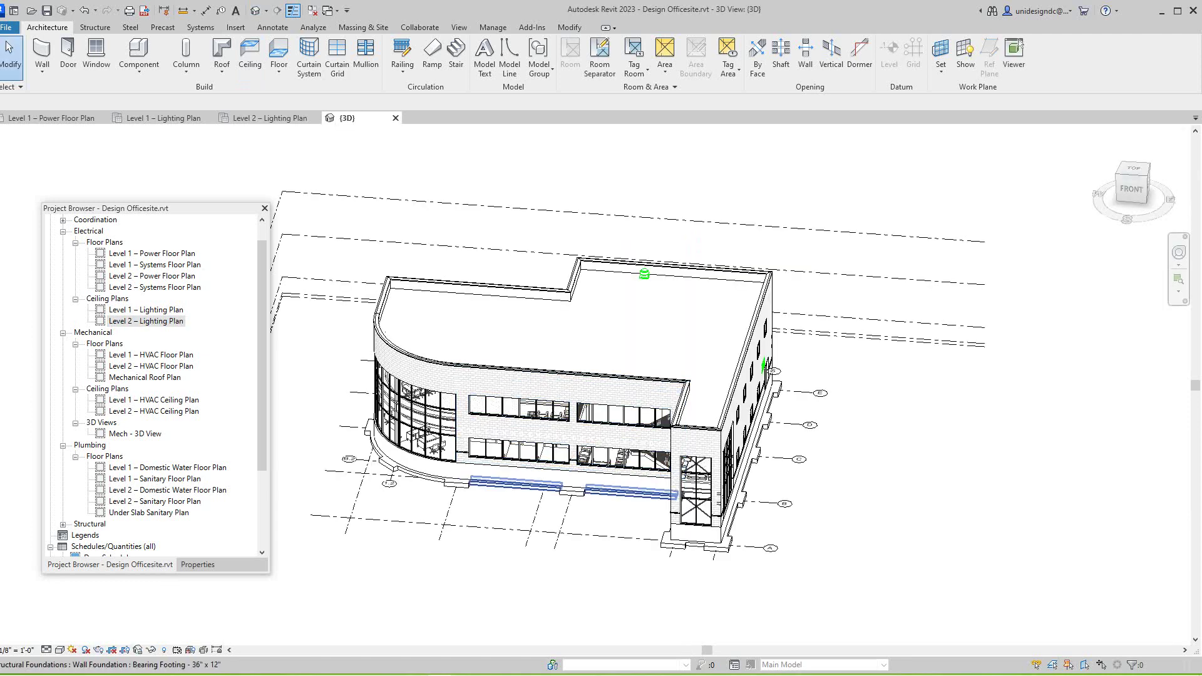
middle_click_drag(626, 338, 645, 341)
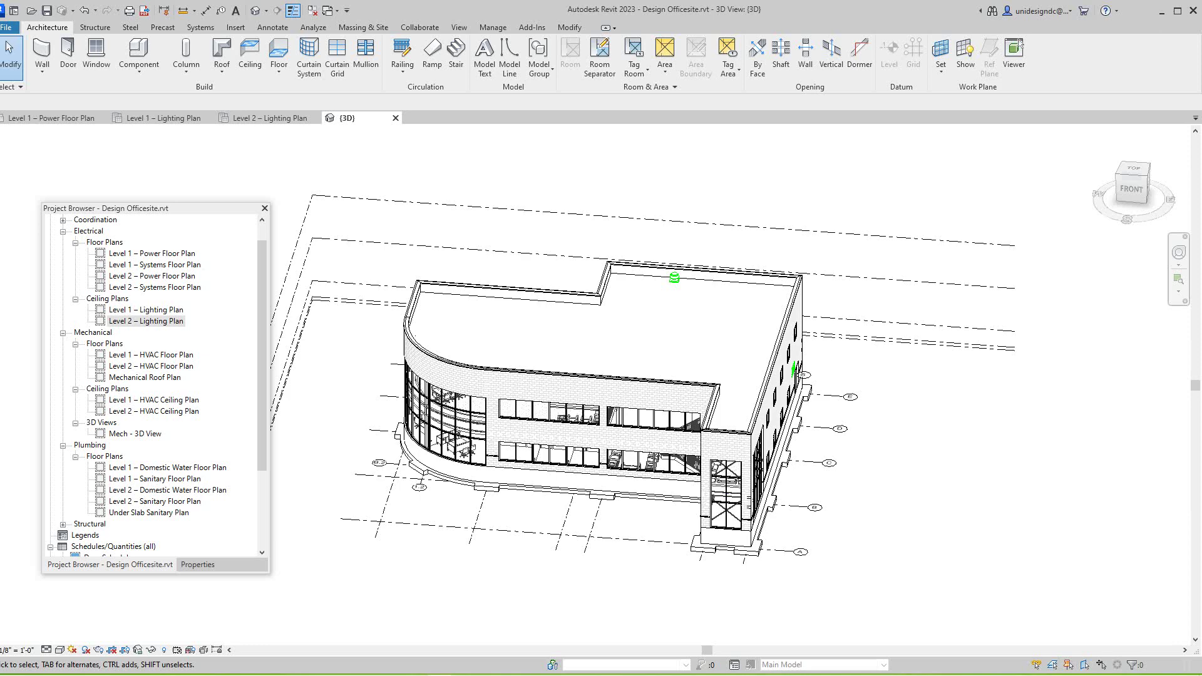
middle_click_drag(907, 537, 939, 486)
scroll(938, 486, "up", 1)
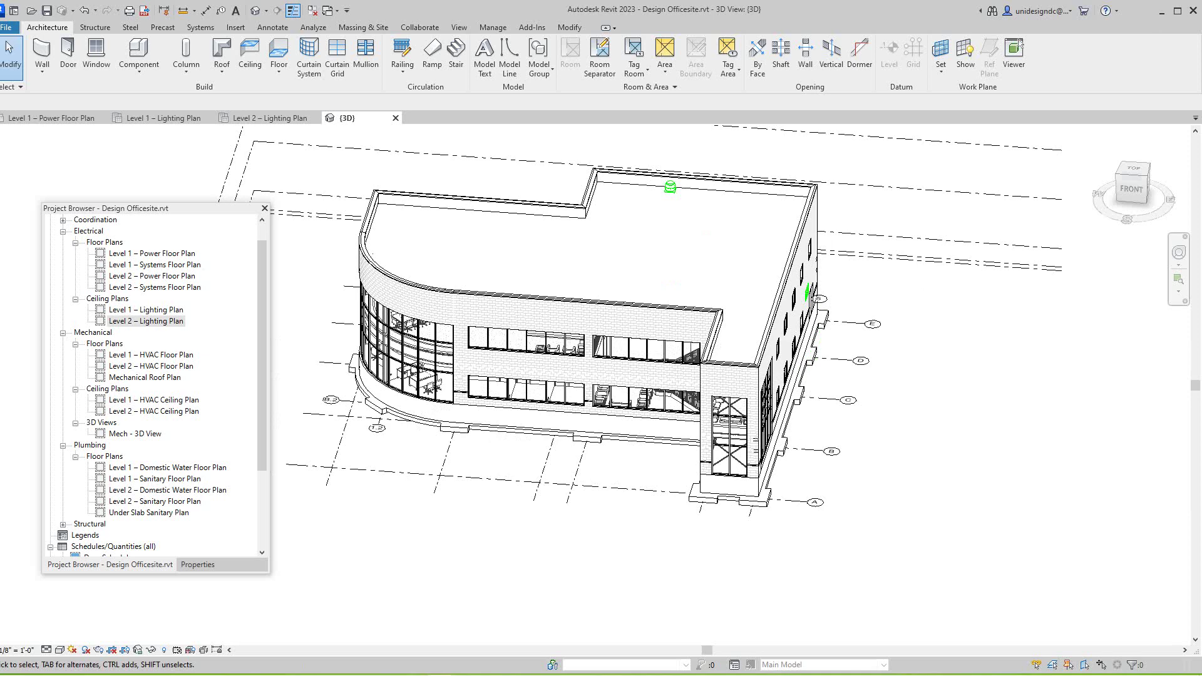
scroll(969, 555, "down", 2)
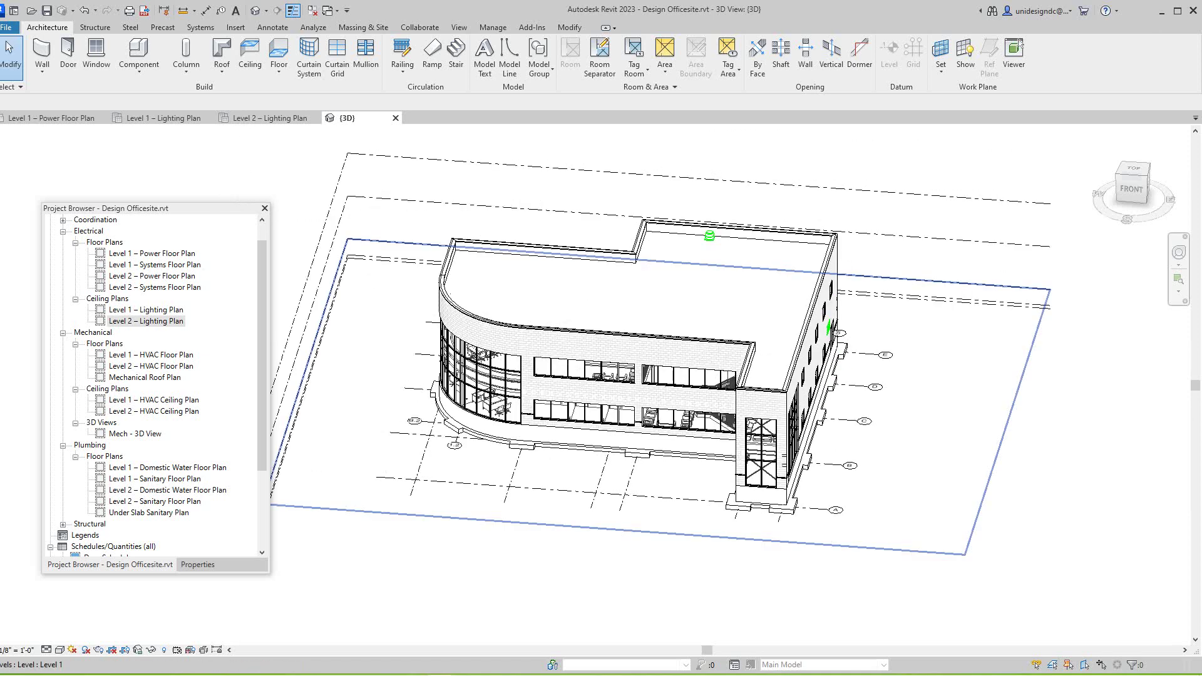
- Open the Site Plan from the architectural floor plans and bring up the massing and site tools
left_click_drag(262, 357, 261, 338)
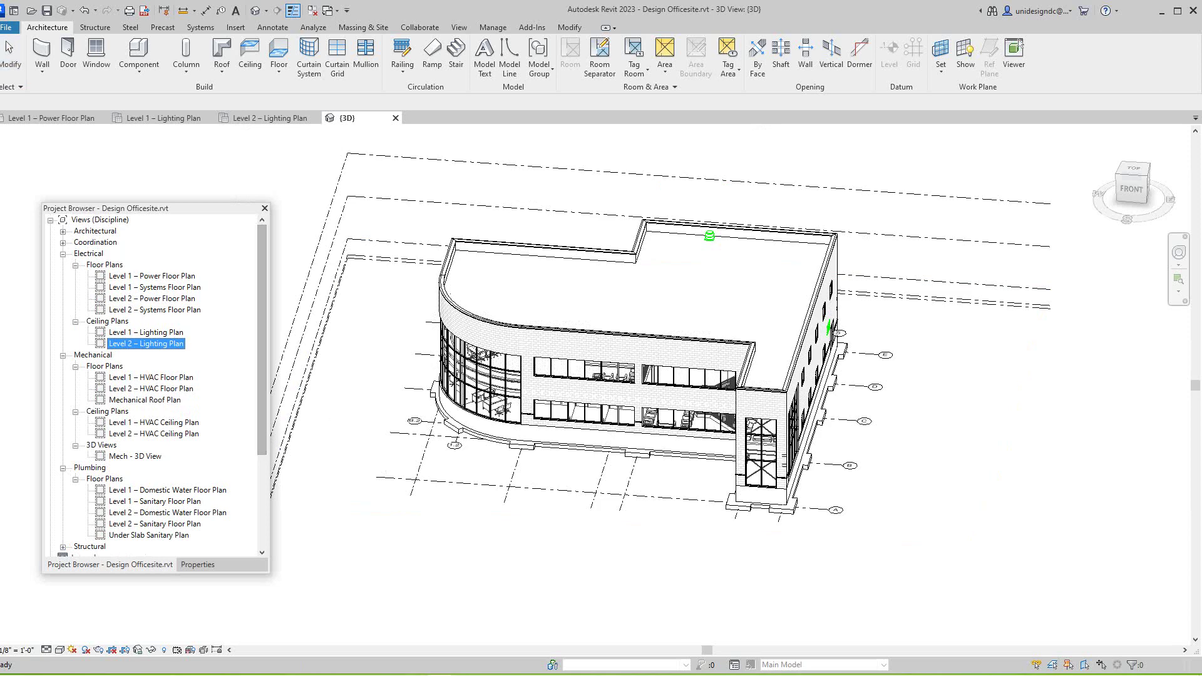
left_click(62, 231)
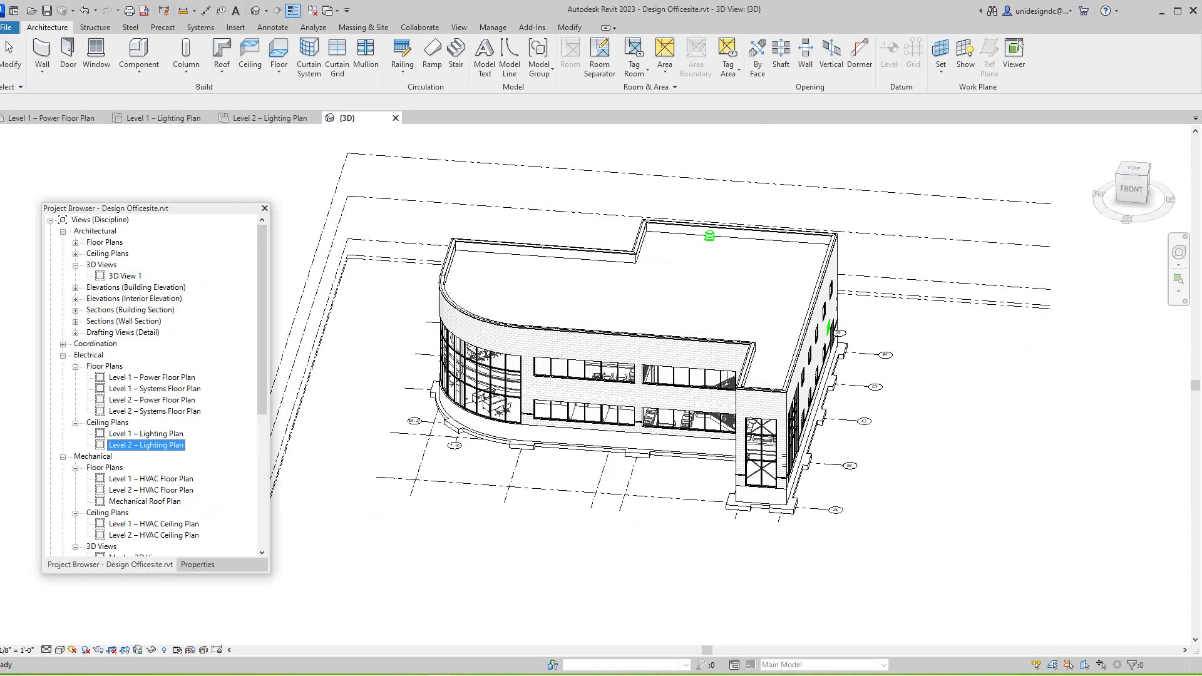
left_click(75, 243)
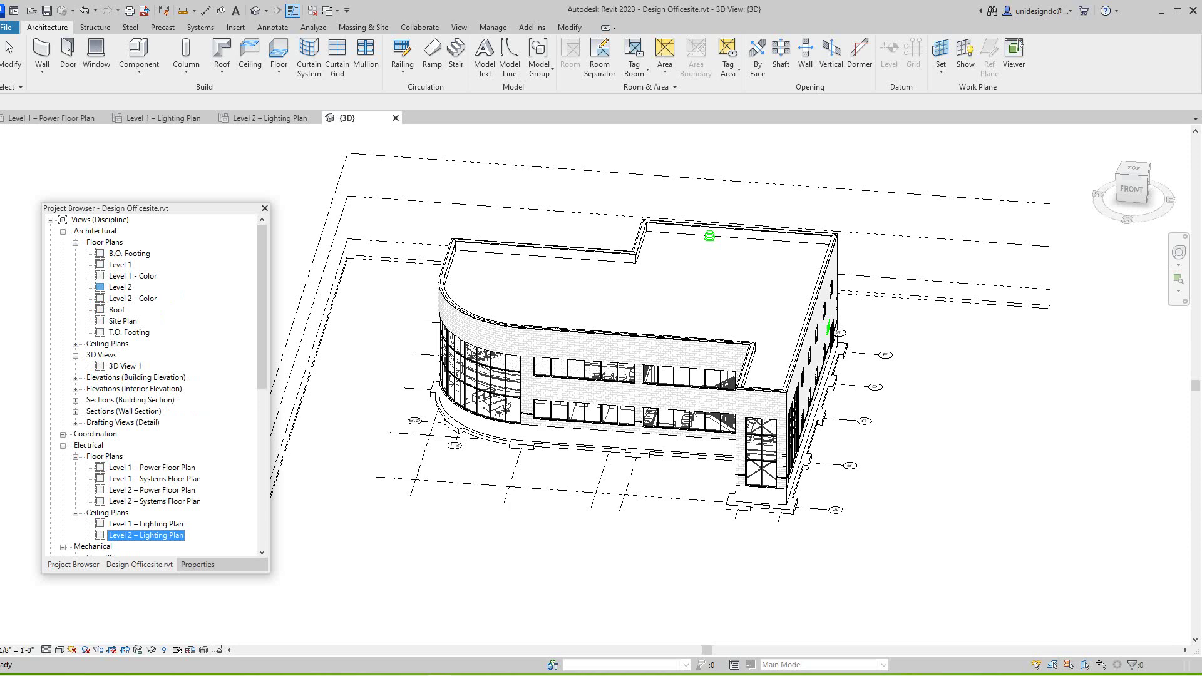
double_click(123, 321)
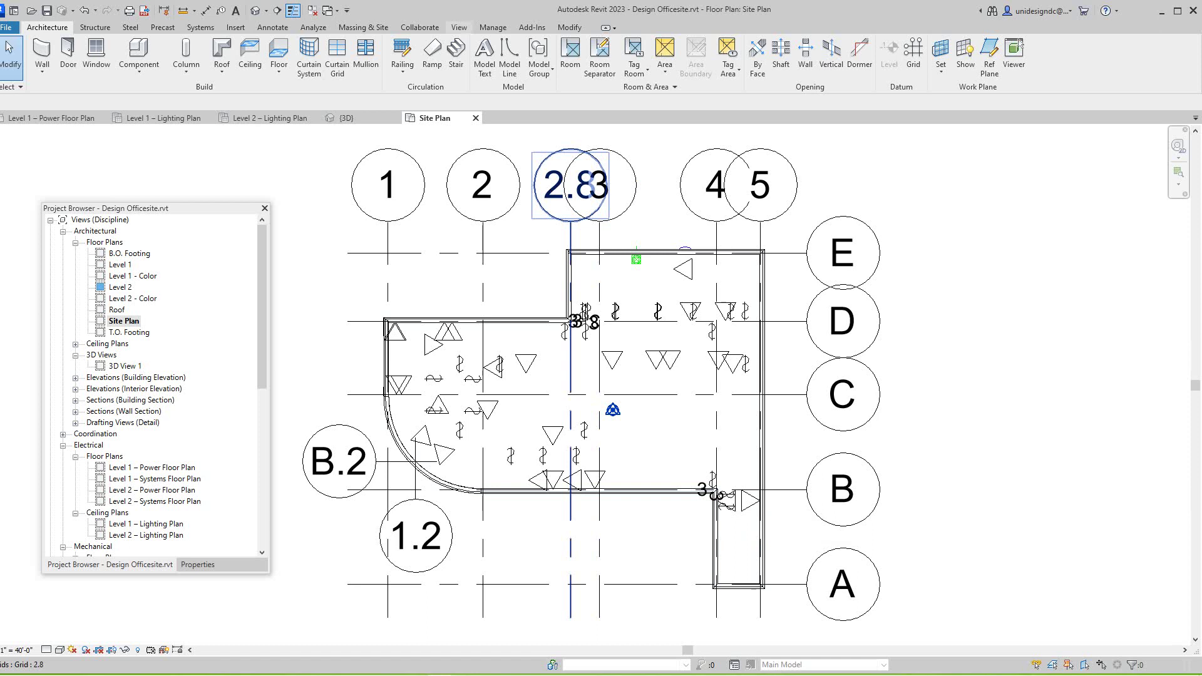
left_click(362, 27)
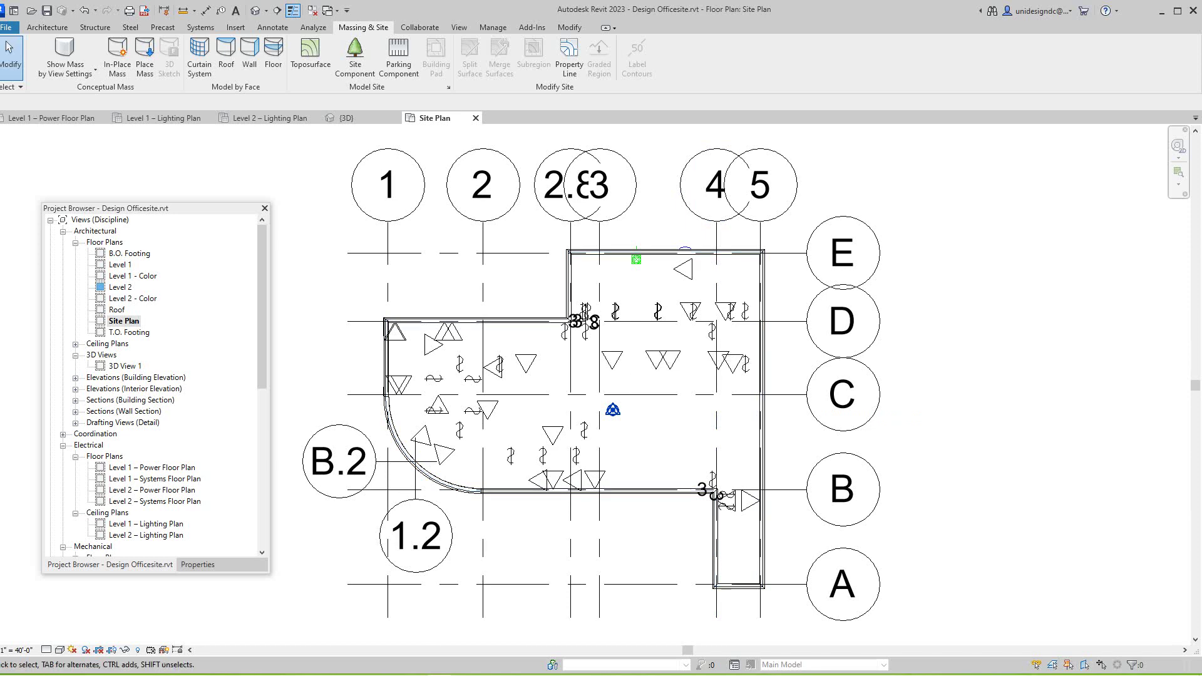
scroll(622, 328, "down", 4)
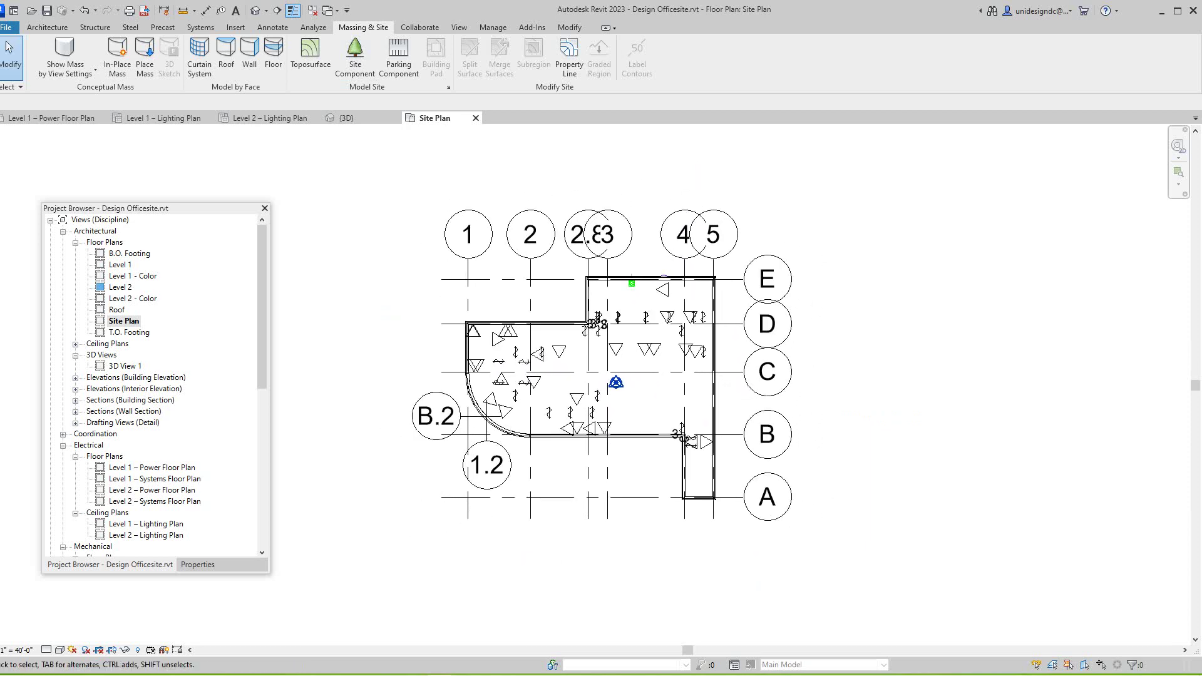
scroll(624, 218, "up", 3)
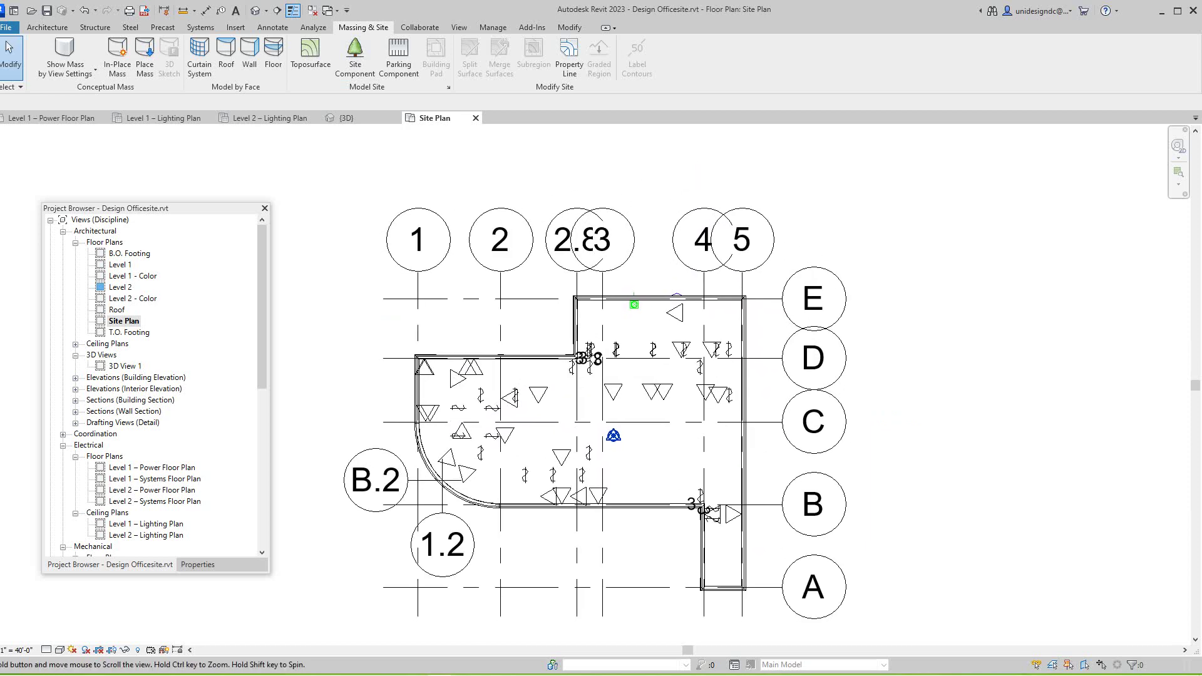
scroll(599, 210, "down", 4)
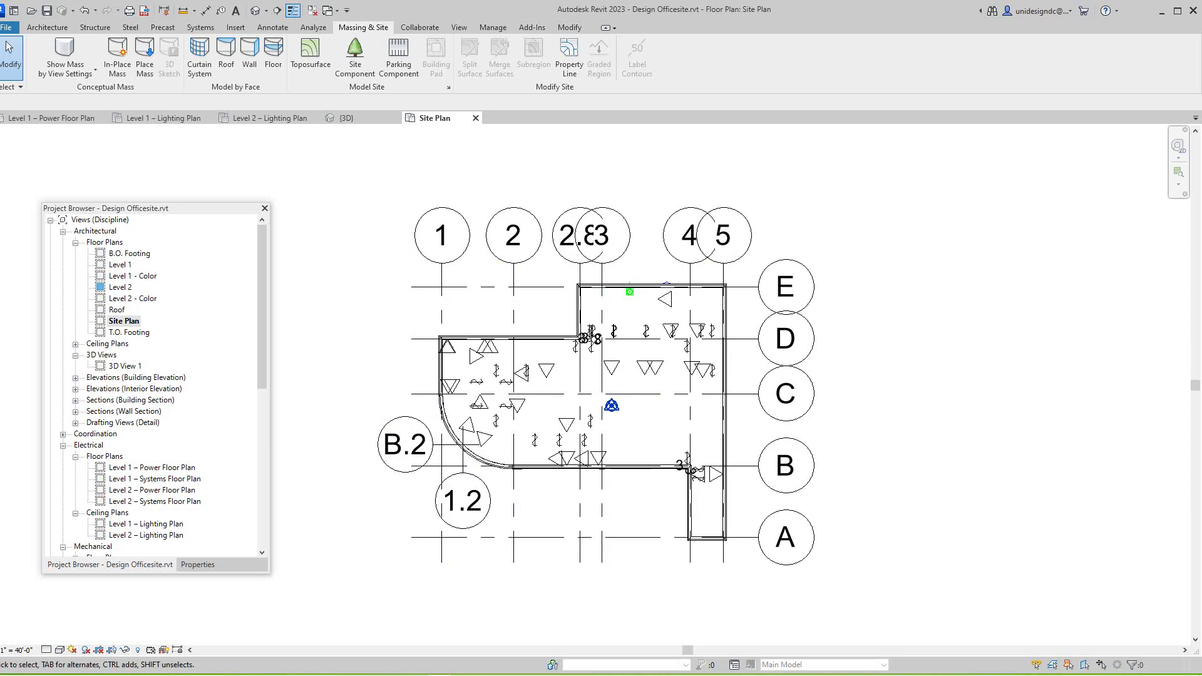
key("v")
key("v")
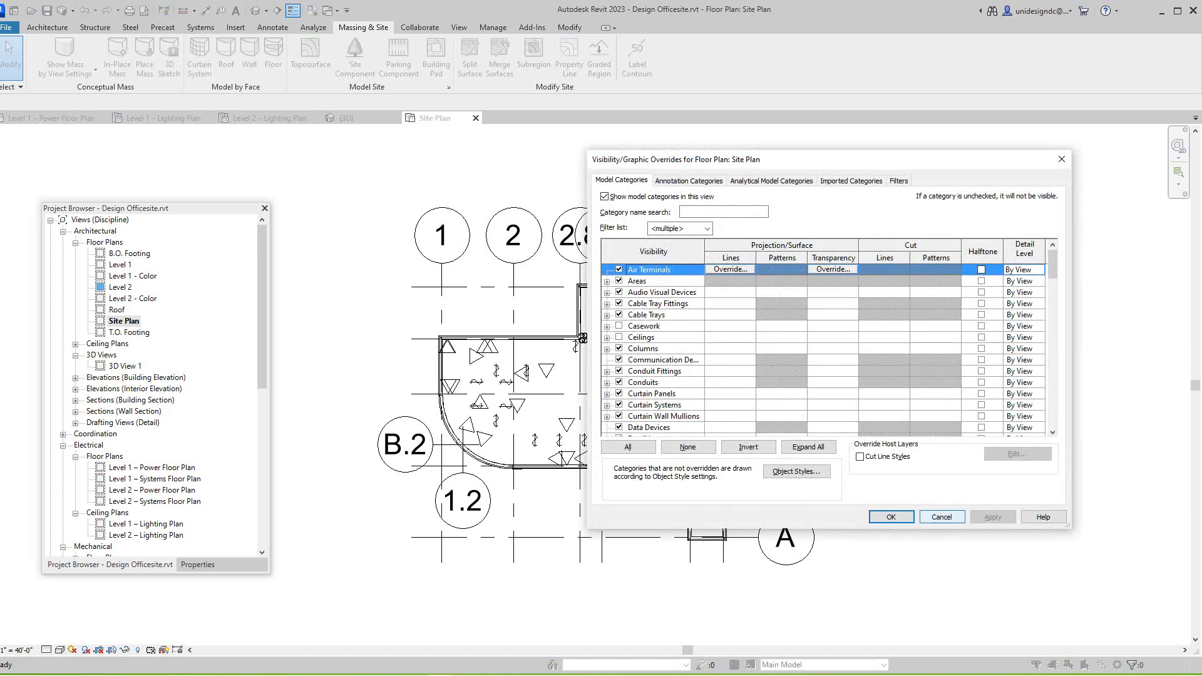
left_click(941, 517)
- Set the increment of the first additional contour in the site settings to 1' 0" and apply it
scroll(918, 508, "down", 1)
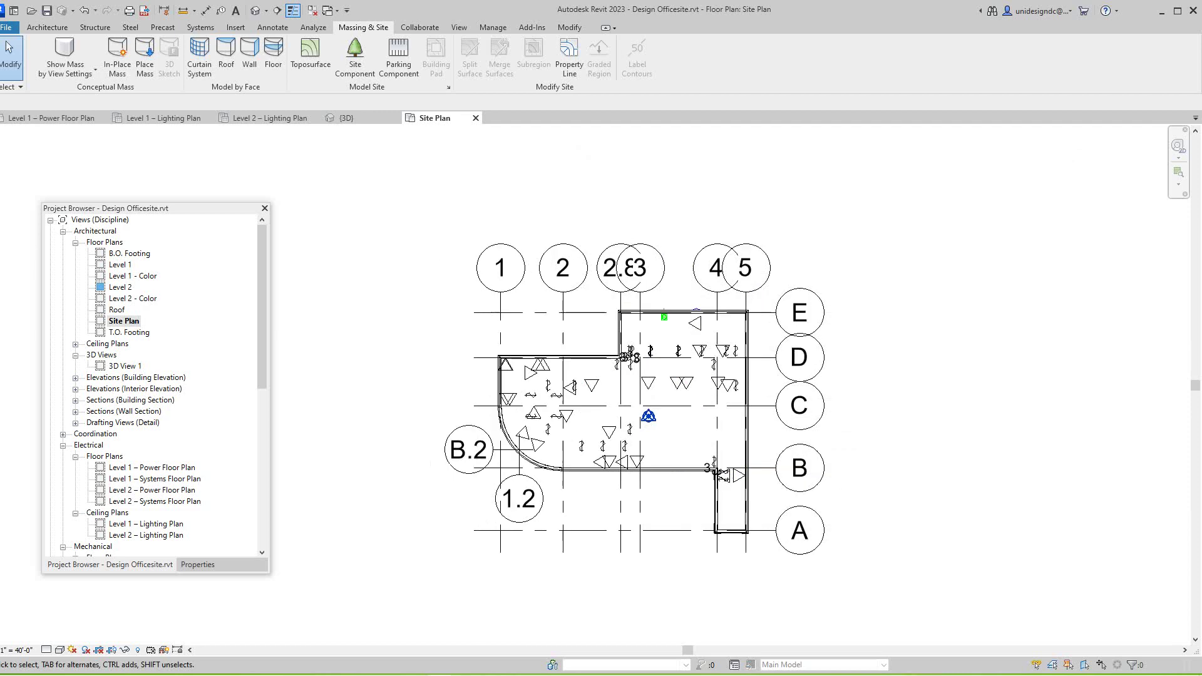
scroll(799, 356, "up", 2)
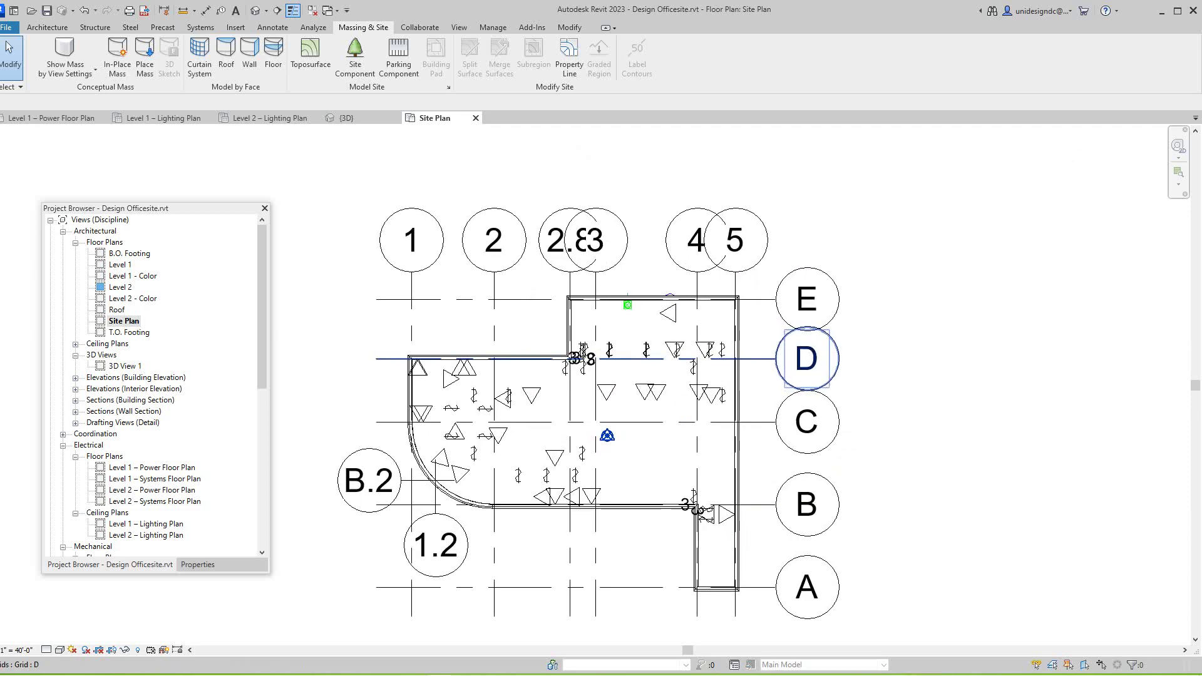
middle_click_drag(800, 357, 818, 354)
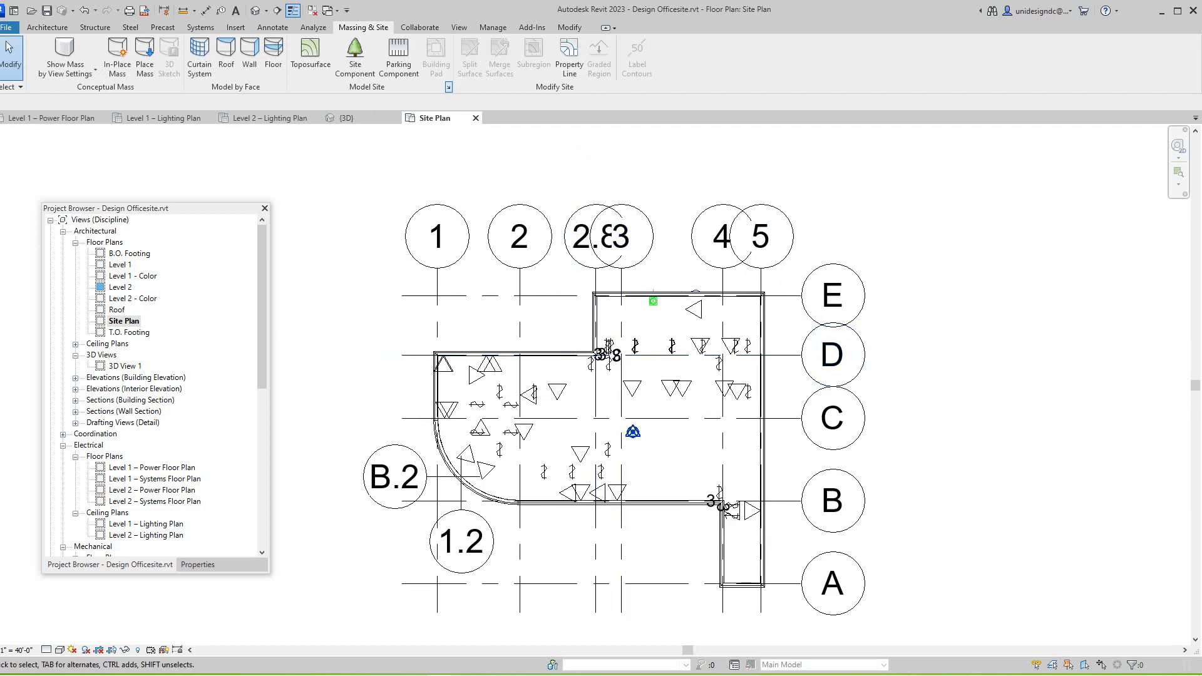
left_click(448, 87)
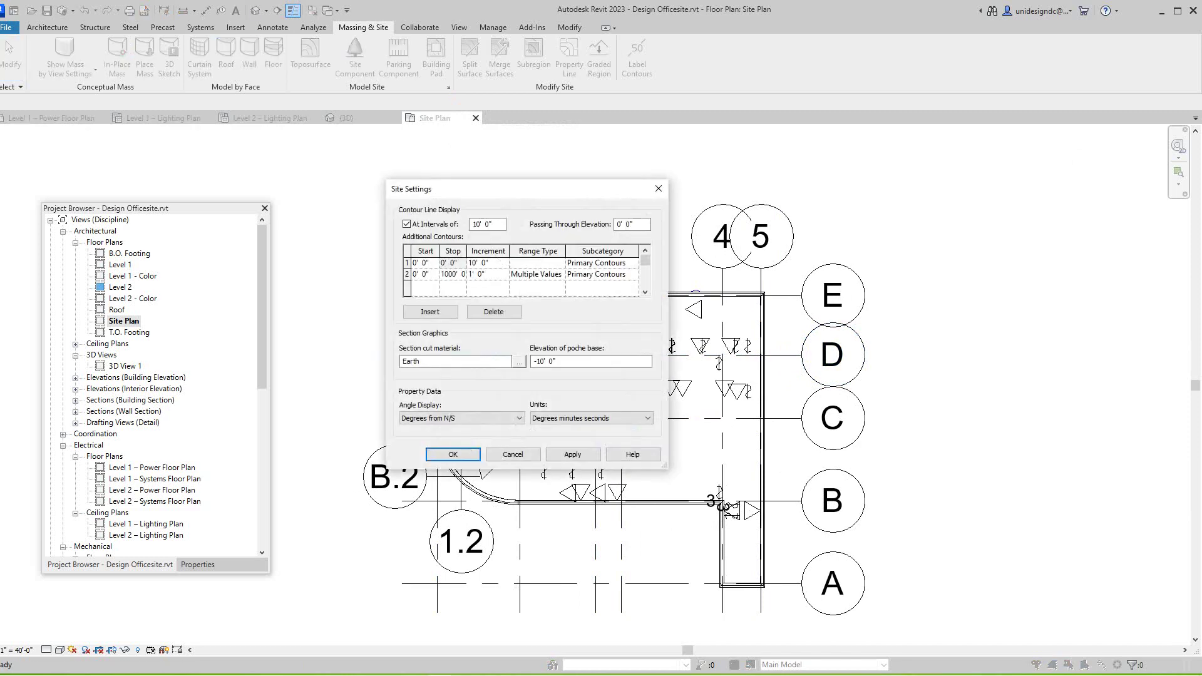
left_click_drag(544, 191, 697, 204)
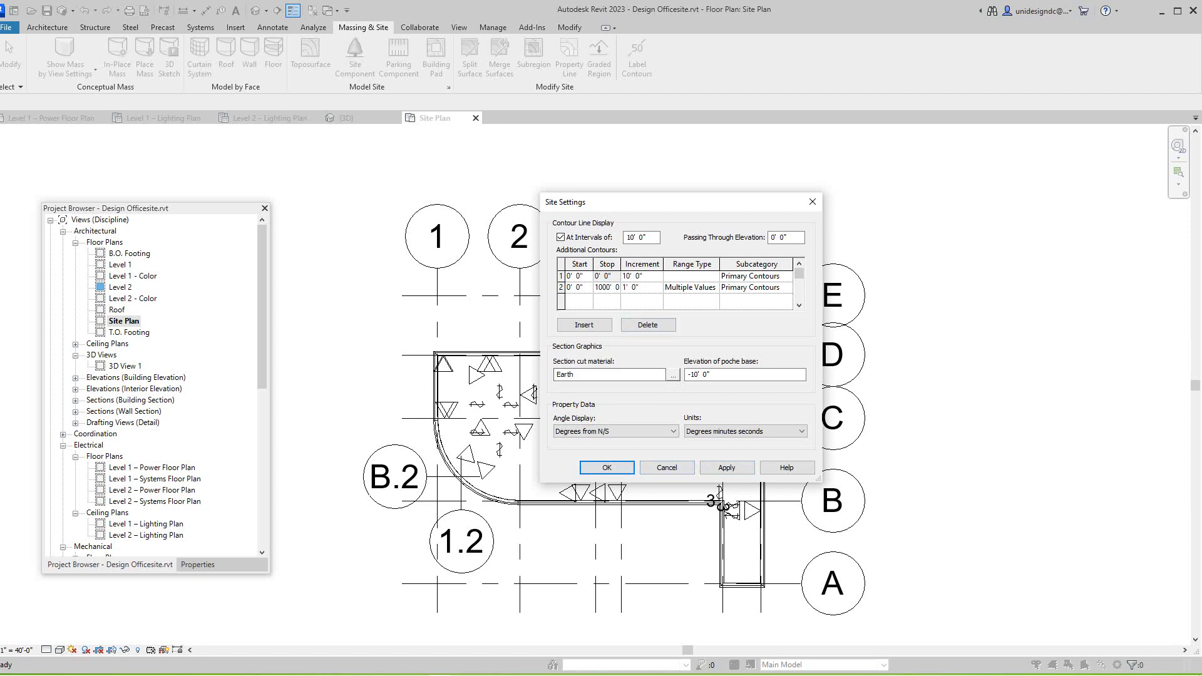
left_click(644, 276)
left_click_drag(645, 276, 622, 276)
type("1")
left_click(727, 467)
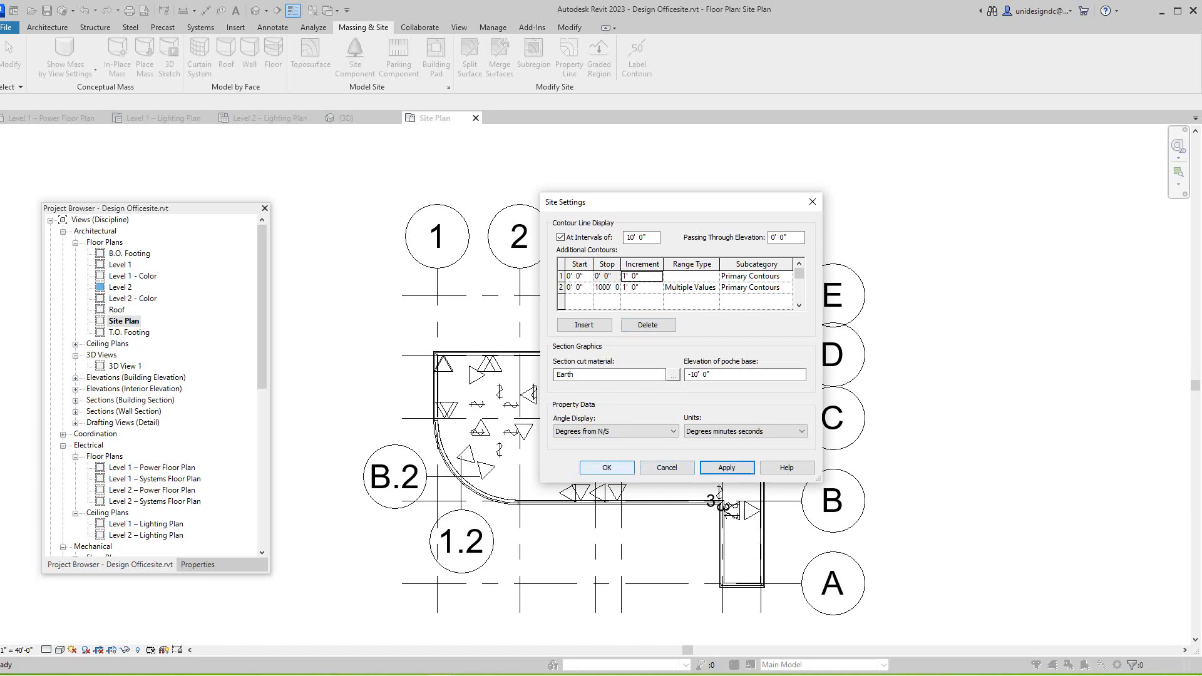
left_click(607, 467)
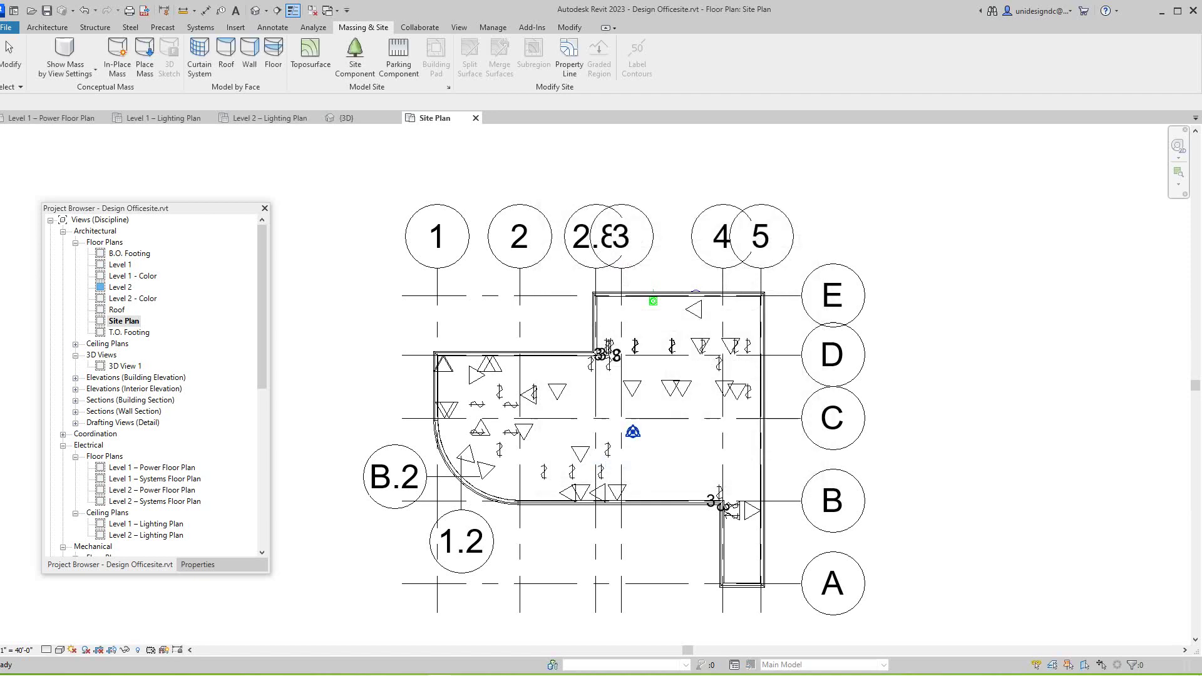
- Turn off the visibility of the Data Devices model category in the Site Plan's graphic overrides
scroll(667, 399, "down", 1)
scroll(667, 399, "up", 2)
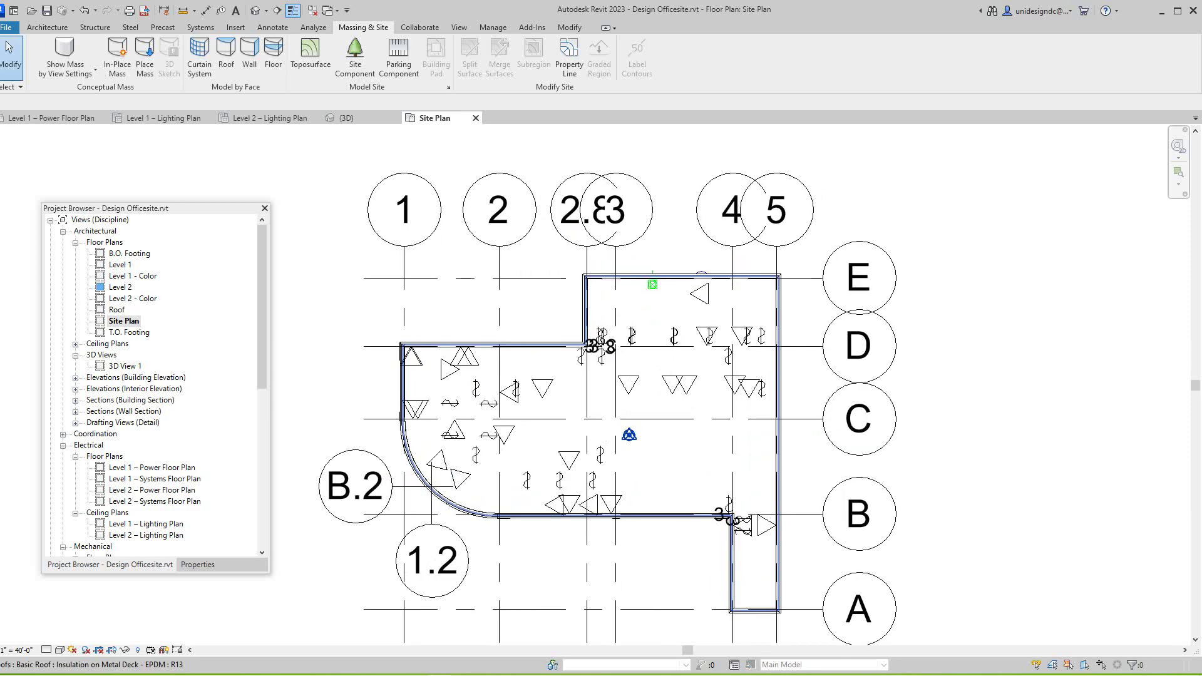
scroll(591, 403, "up", 2)
scroll(643, 357, "down", 1)
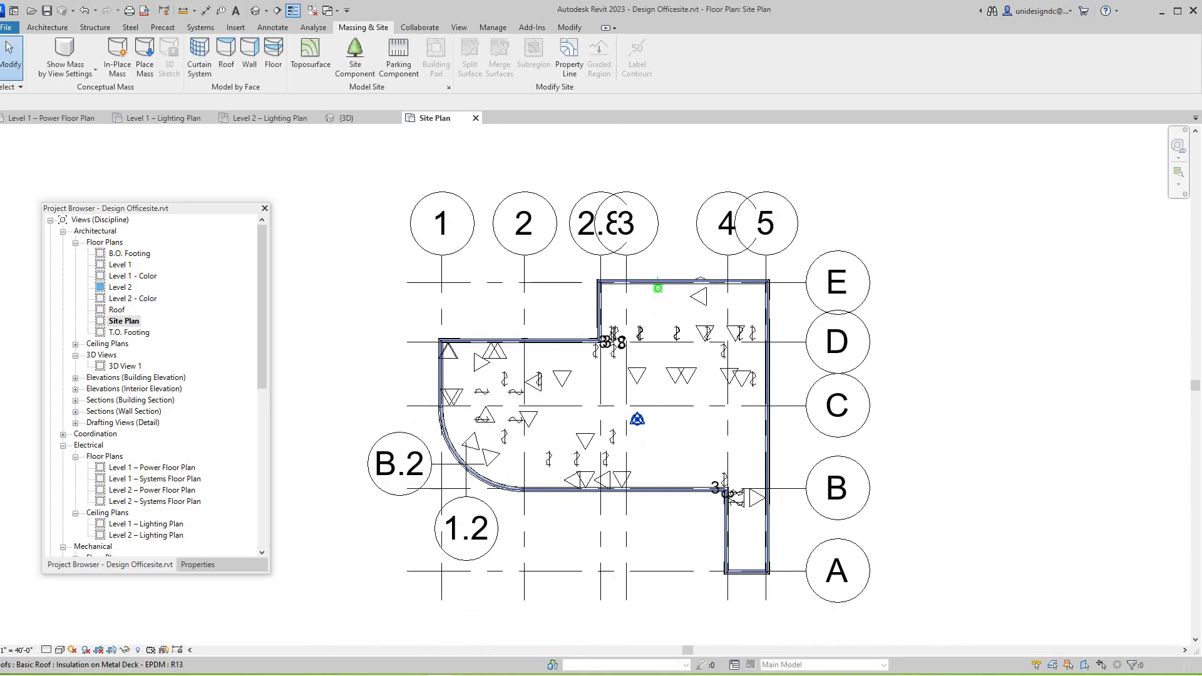
key("v")
key("g")
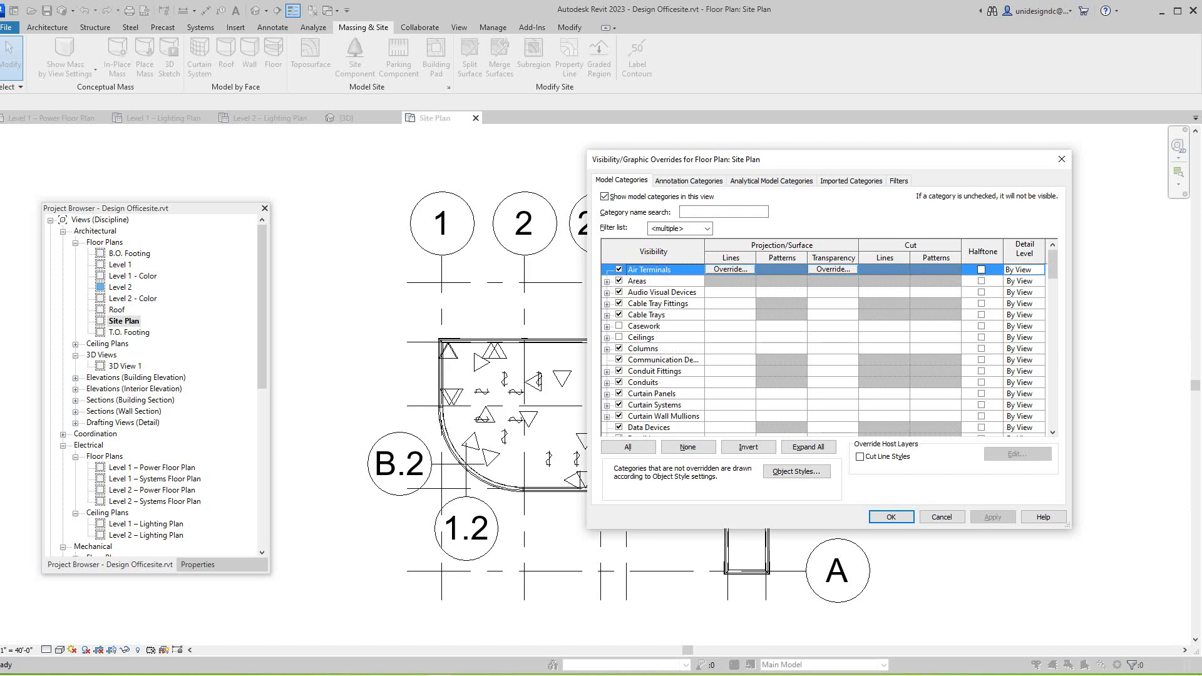
scroll(826, 347, "down", 1)
scroll(823, 348, "down", 1)
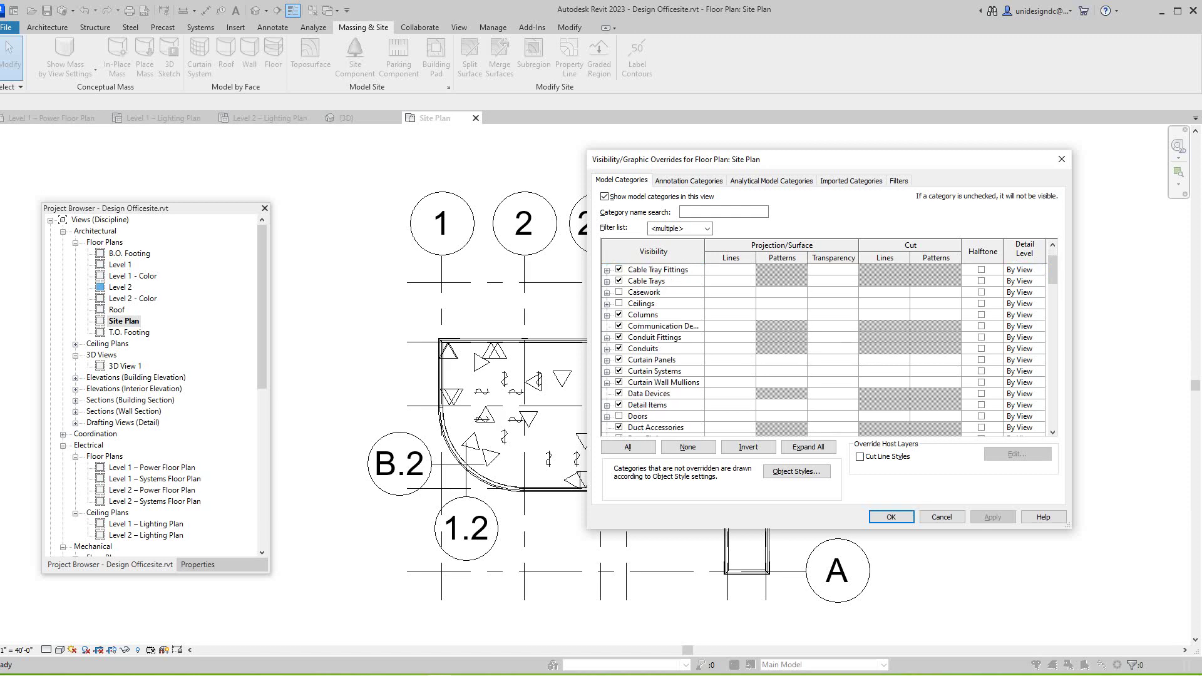
left_click(618, 393)
- Review the remaining model categories and discipline filters, and apply the Data Devices visibility change to the Site Plan
scroll(829, 346, "down", 4)
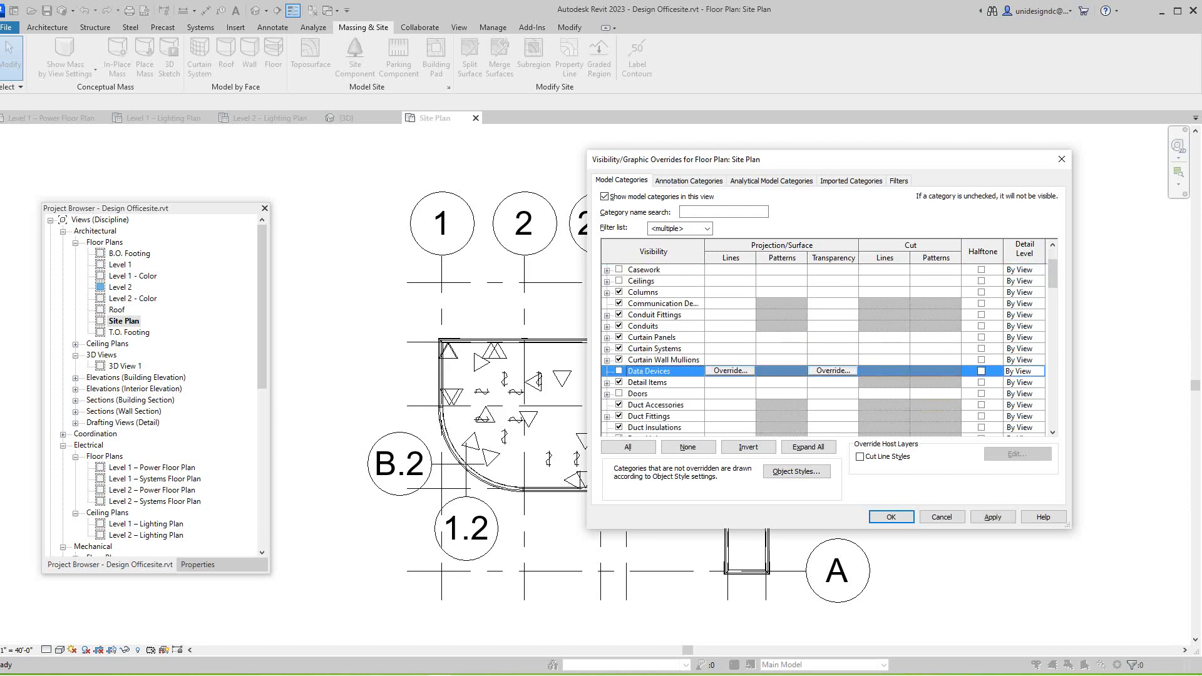
scroll(829, 346, "down", 5)
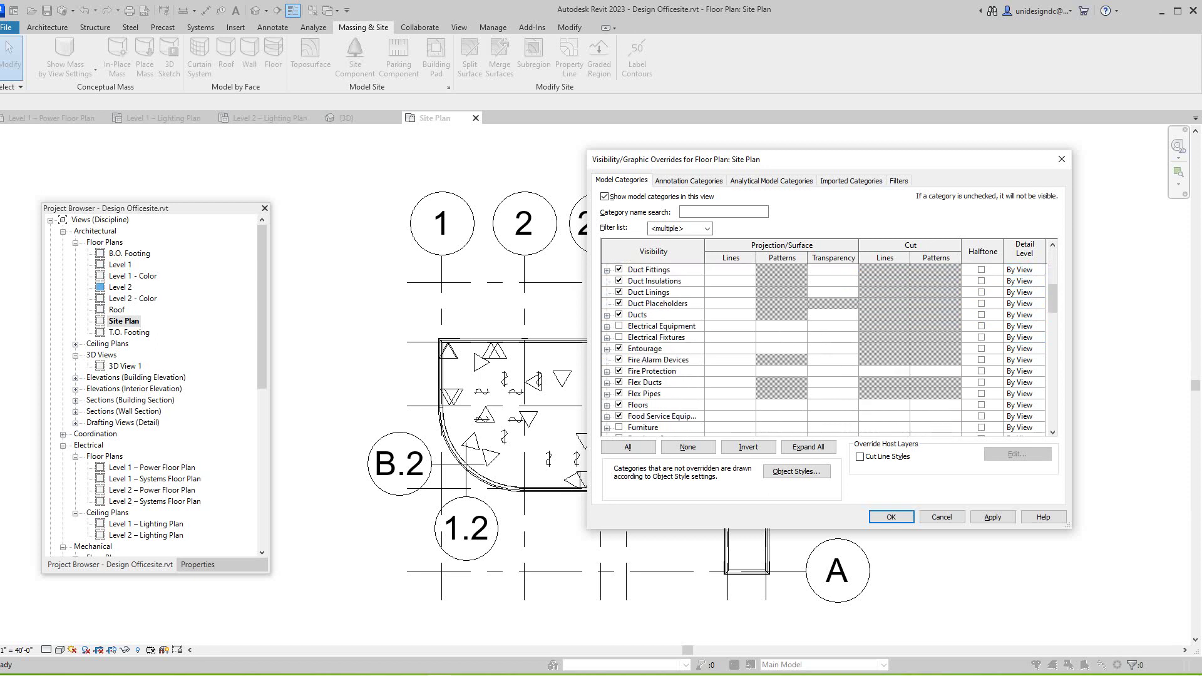
scroll(828, 346, "down", 4)
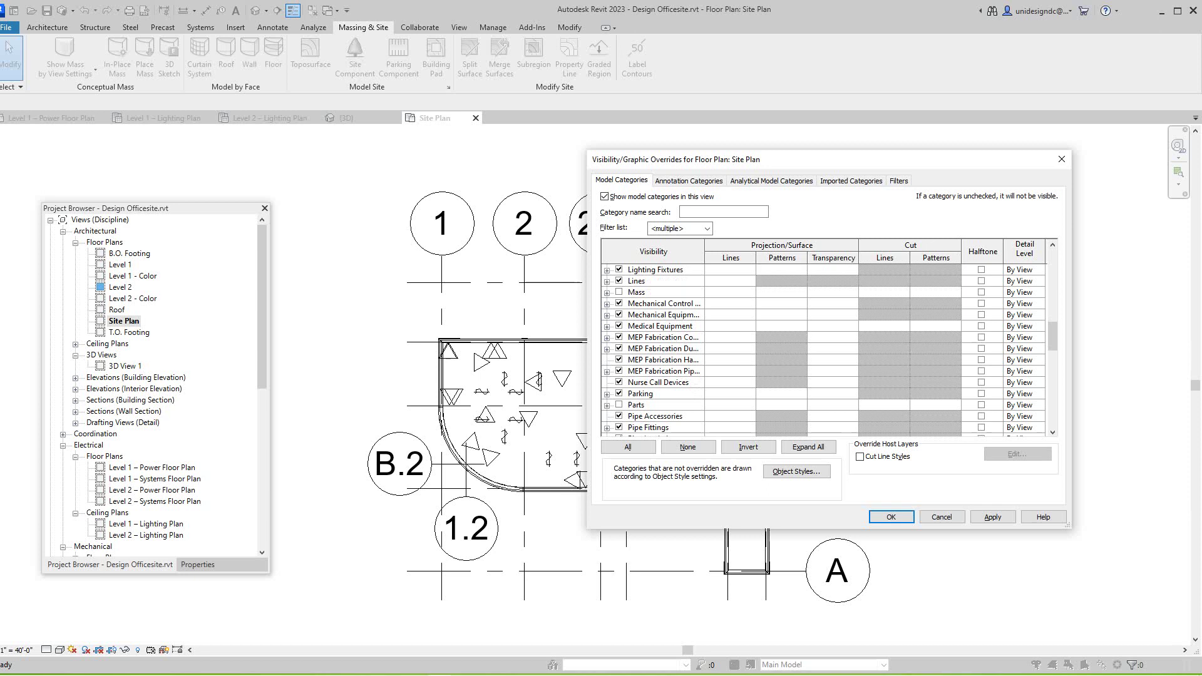
scroll(829, 347, "down", 1)
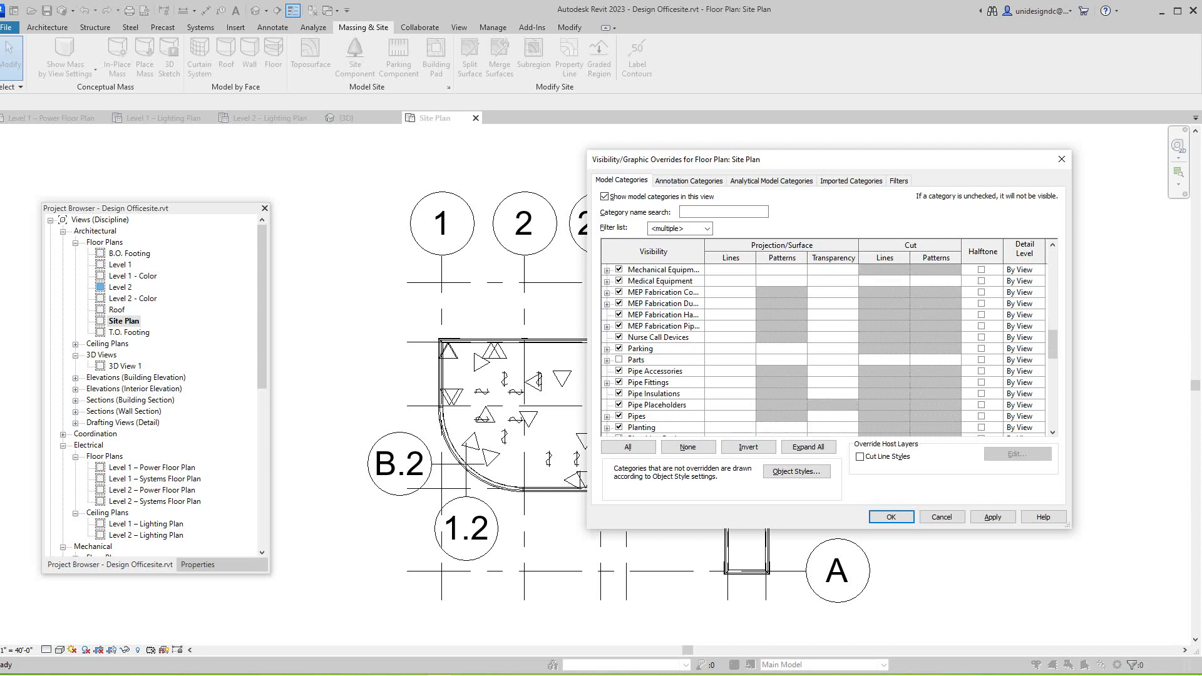
scroll(829, 346, "down", 2)
left_click(706, 229)
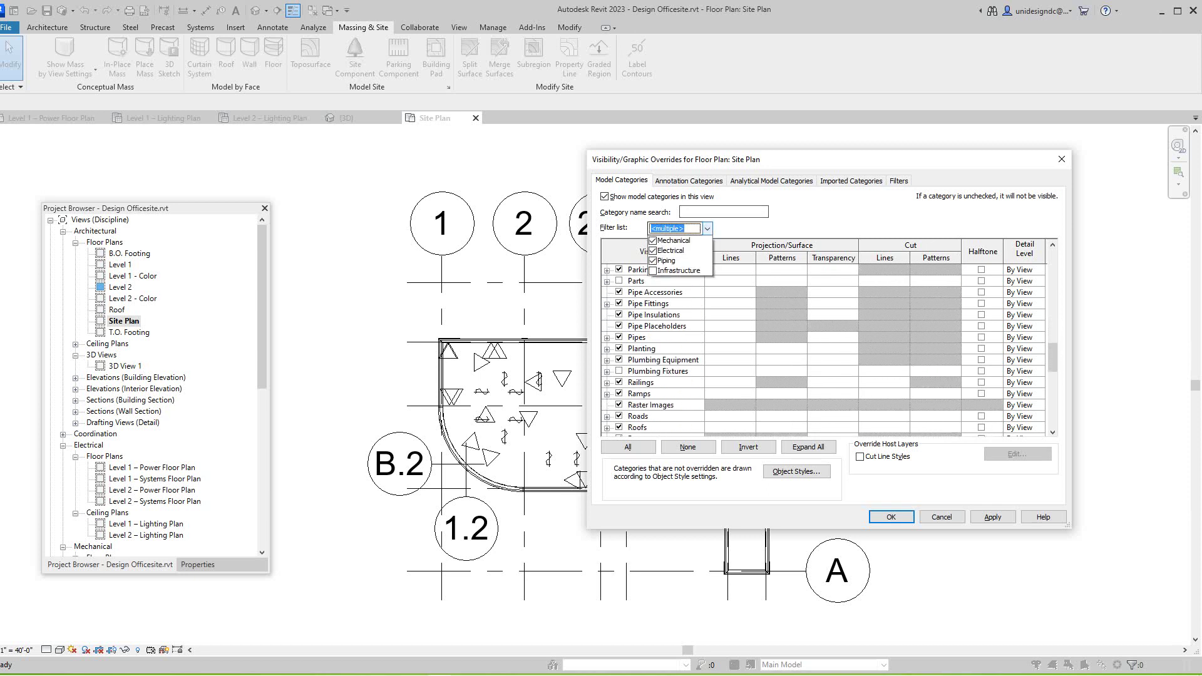
left_click(706, 229)
scroll(828, 346, "up", 1)
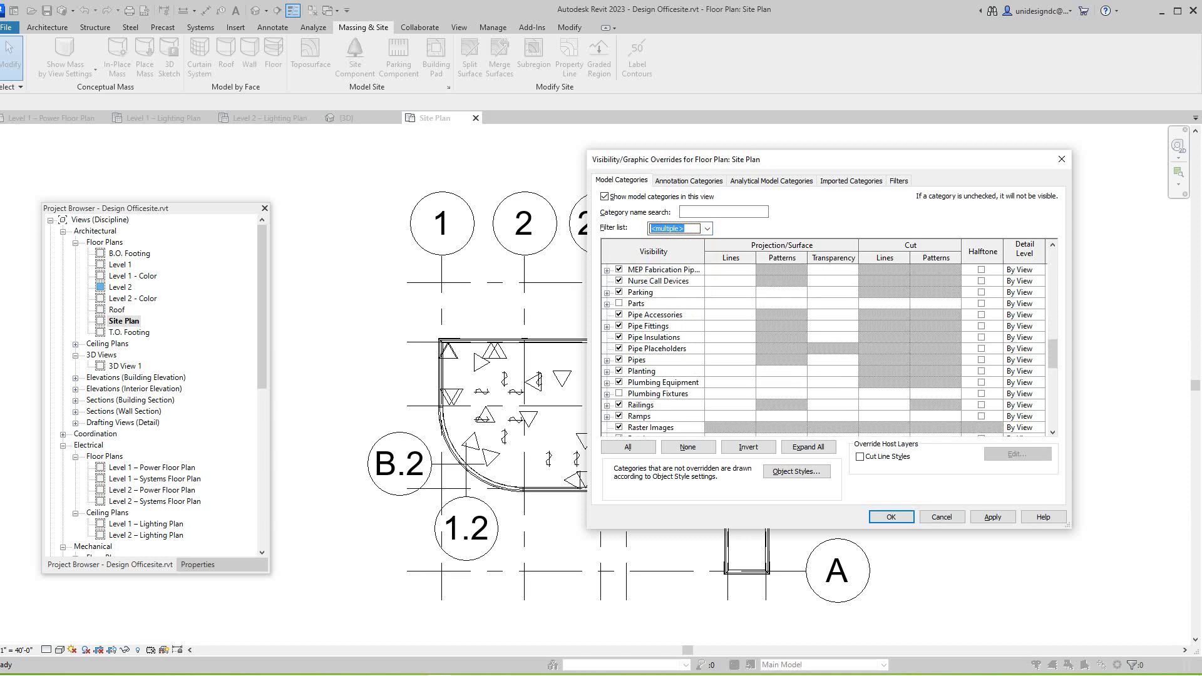
scroll(802, 351, "up", 3)
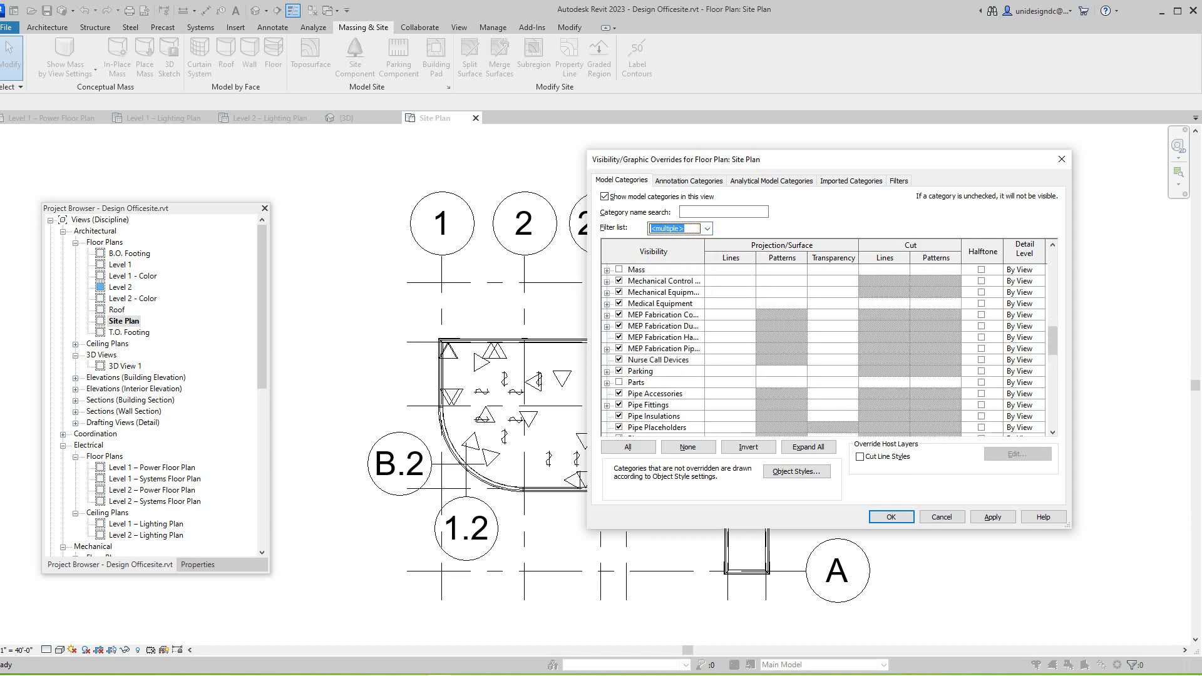
scroll(803, 350, "up", 2)
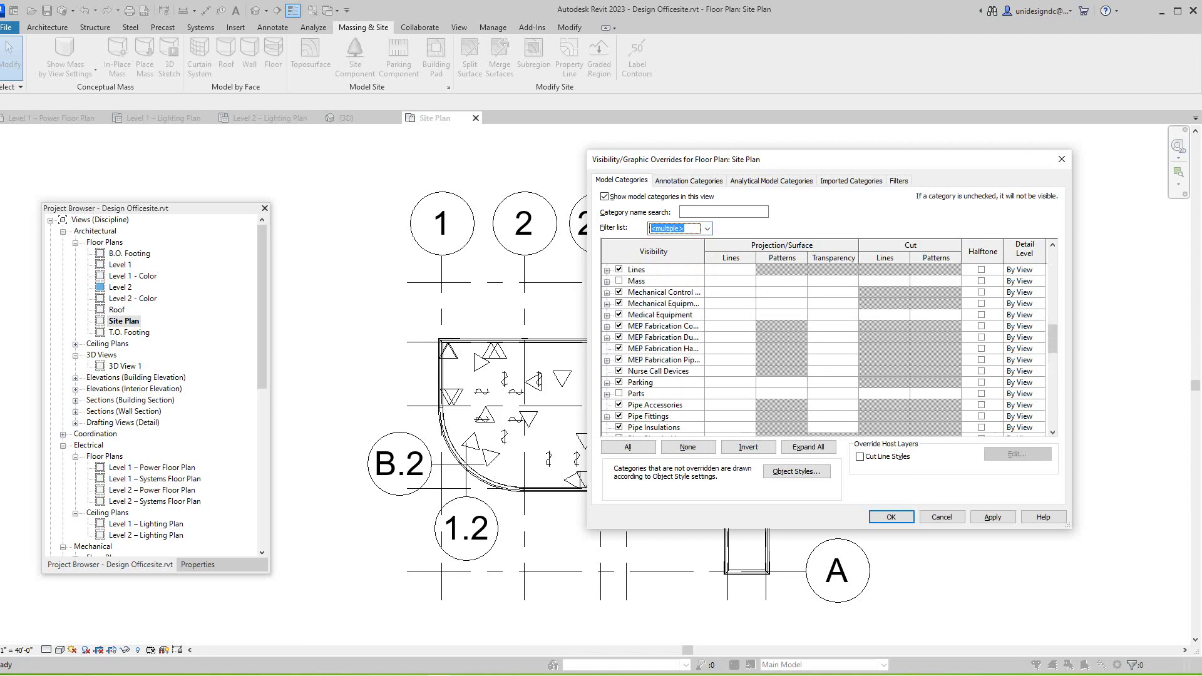
left_click(688, 180)
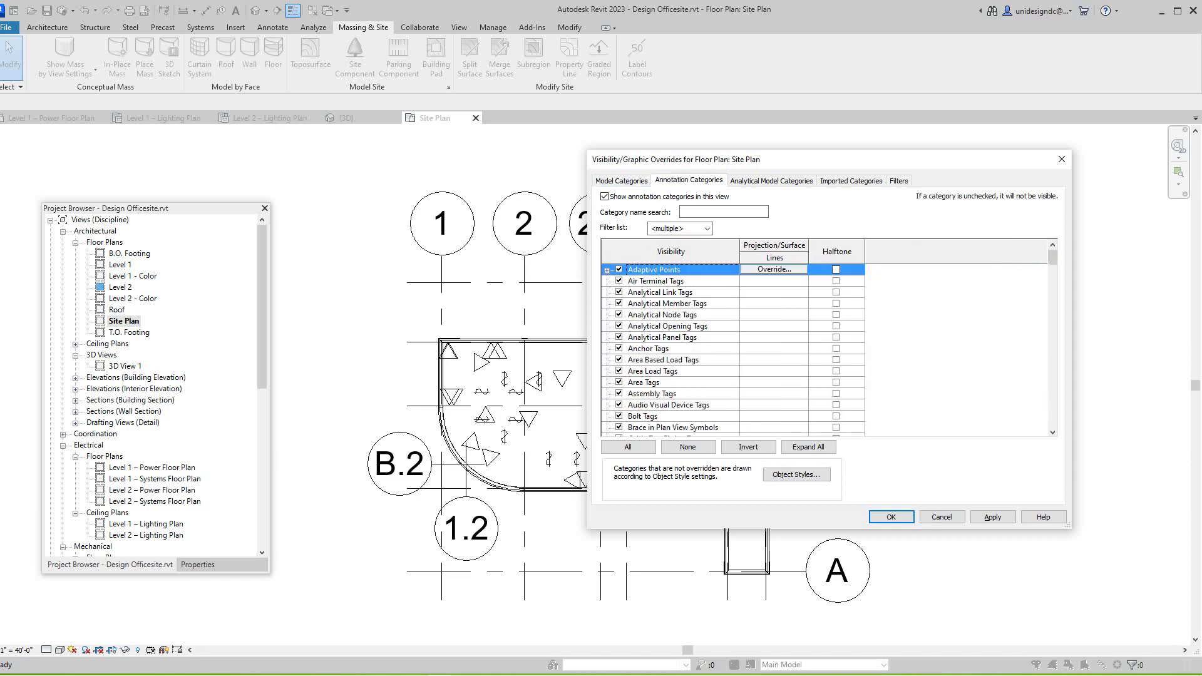
left_click(621, 180)
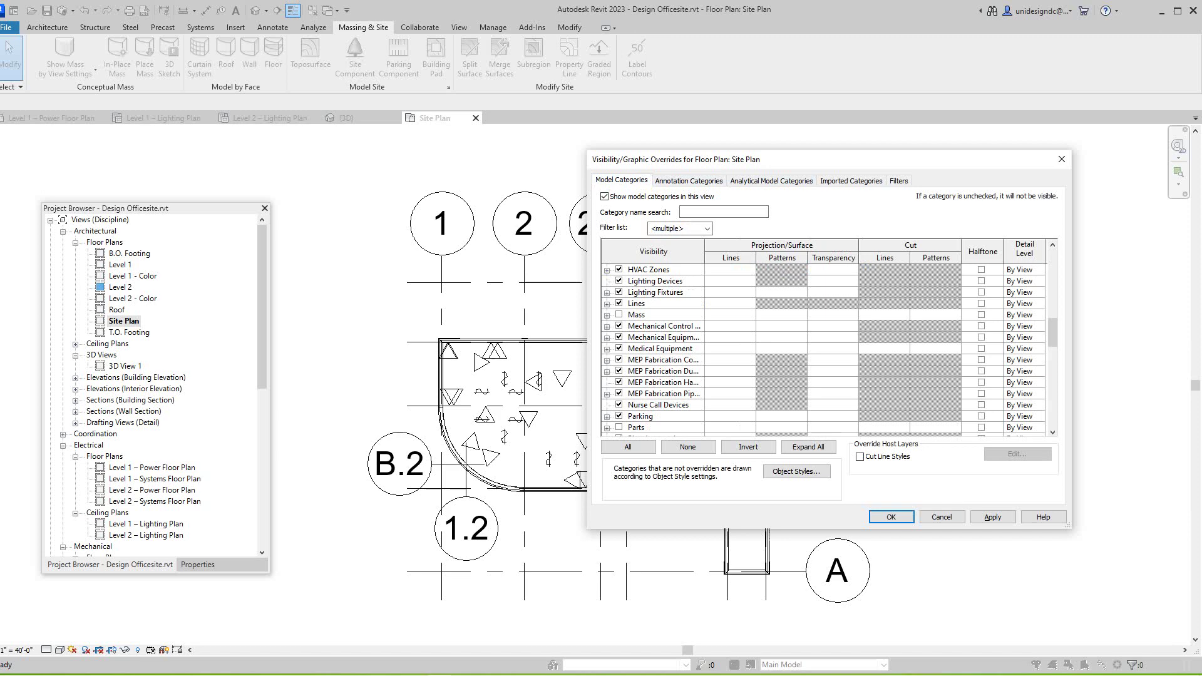
left_click(992, 517)
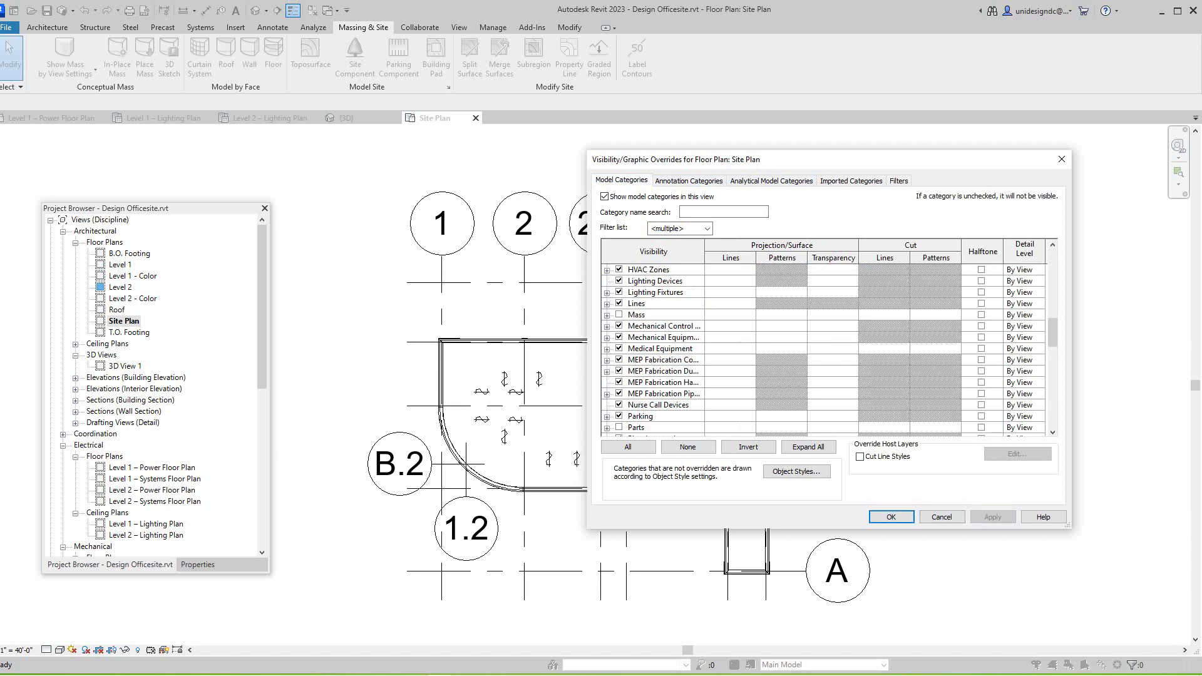
- Turn off the Lighting Devices and Lighting Fixtures model categories for the Site Plan and apply the change
scroll(830, 350, "down", 5)
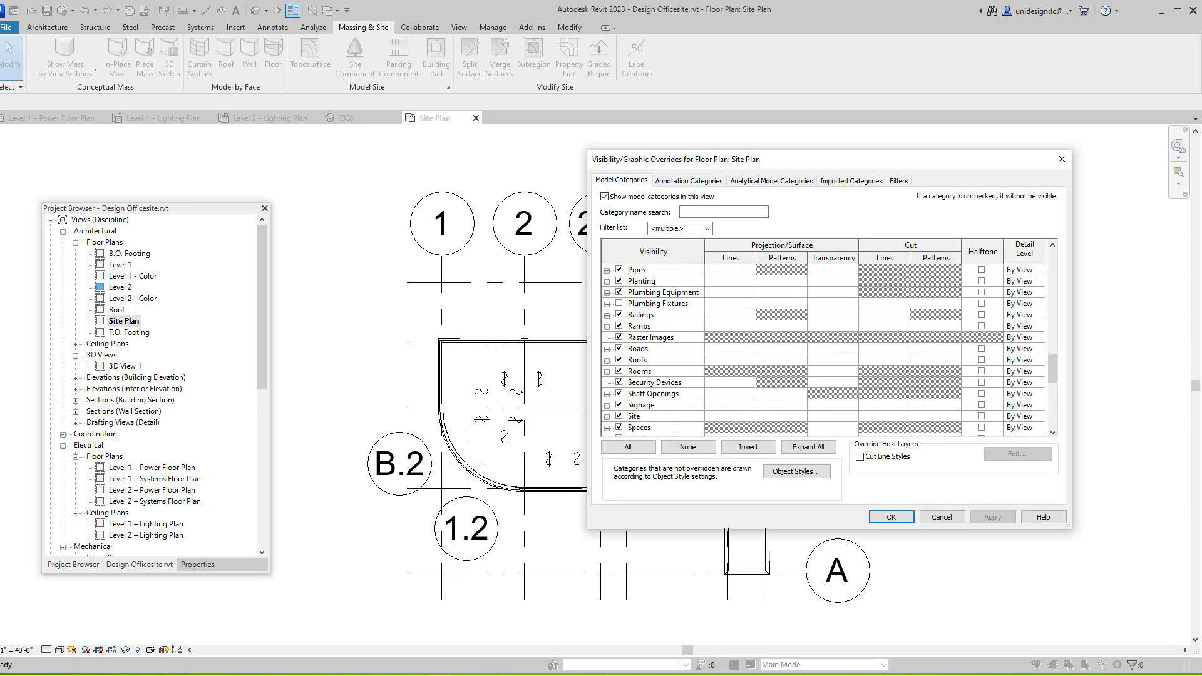
scroll(829, 349, "down", 6)
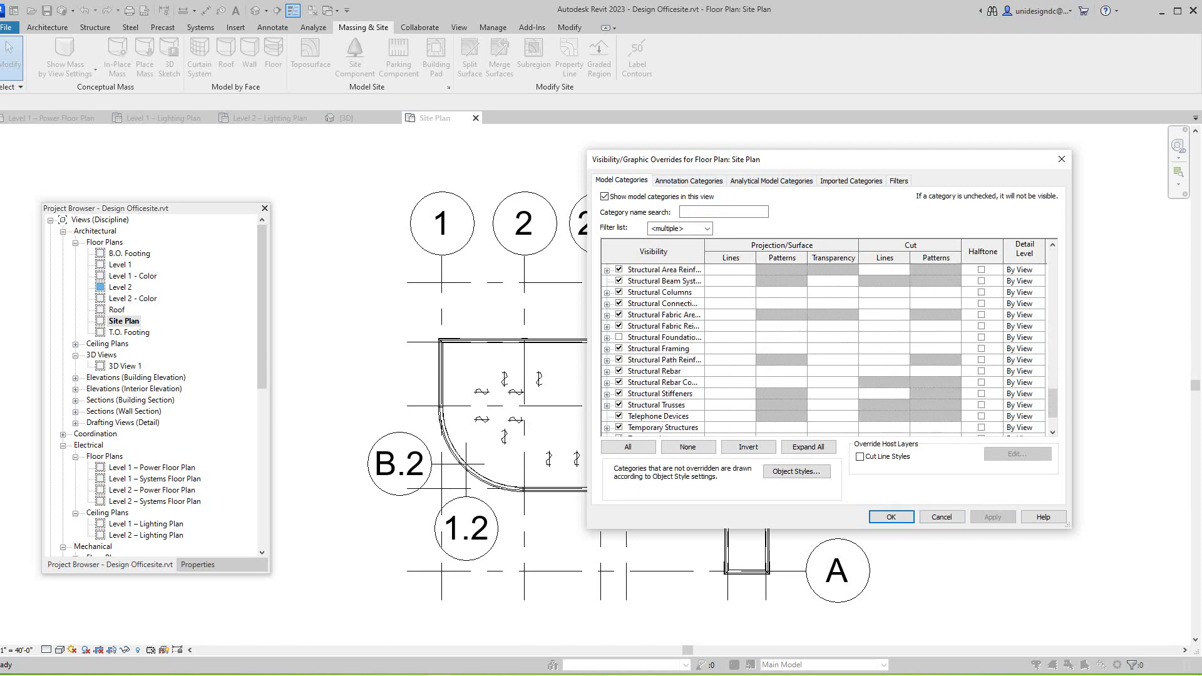
scroll(830, 350, "down", 2)
scroll(830, 350, "up", 4)
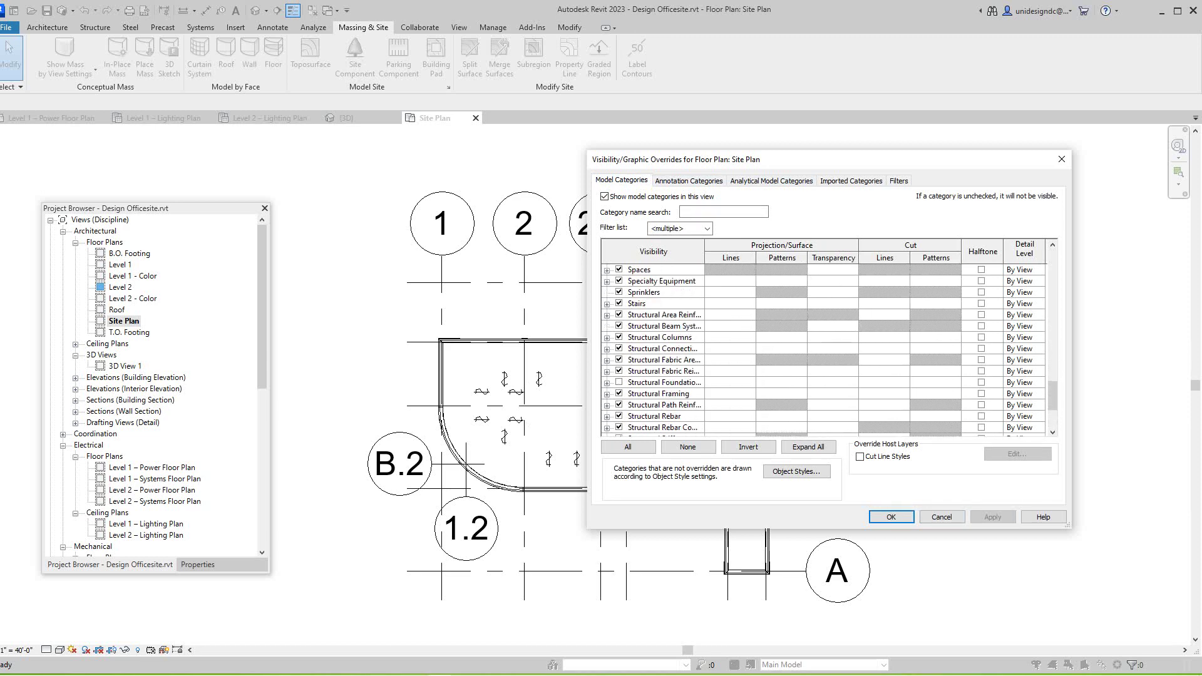
scroll(830, 350, "up", 7)
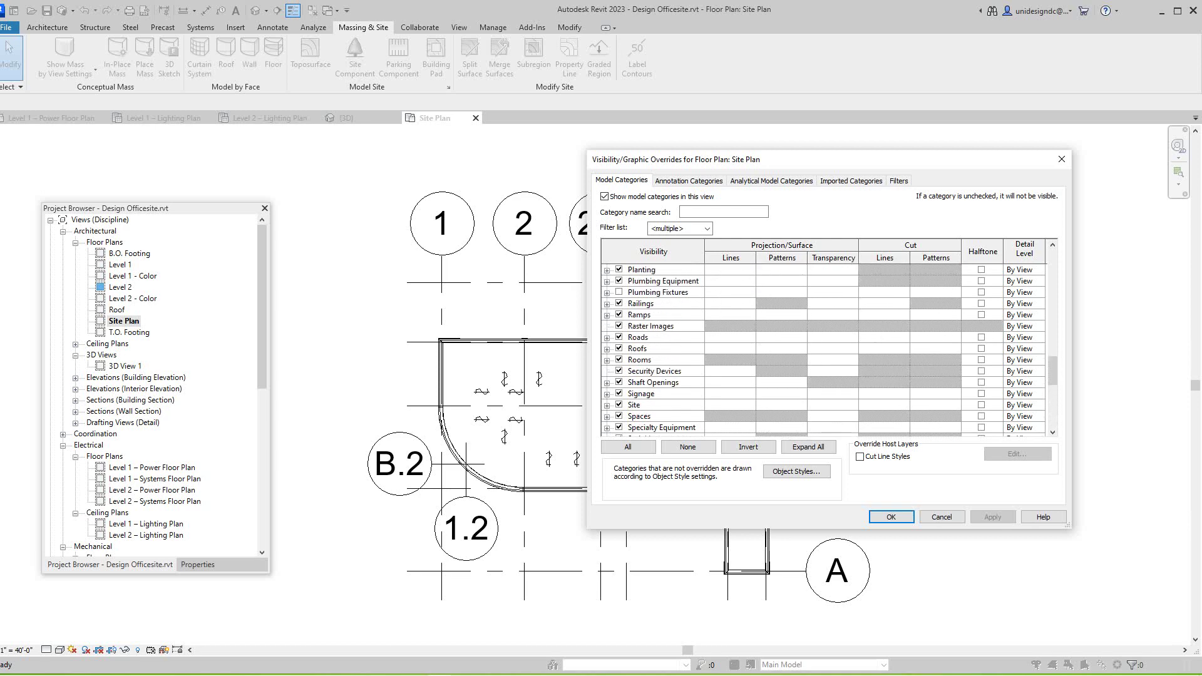
scroll(830, 350, "up", 3)
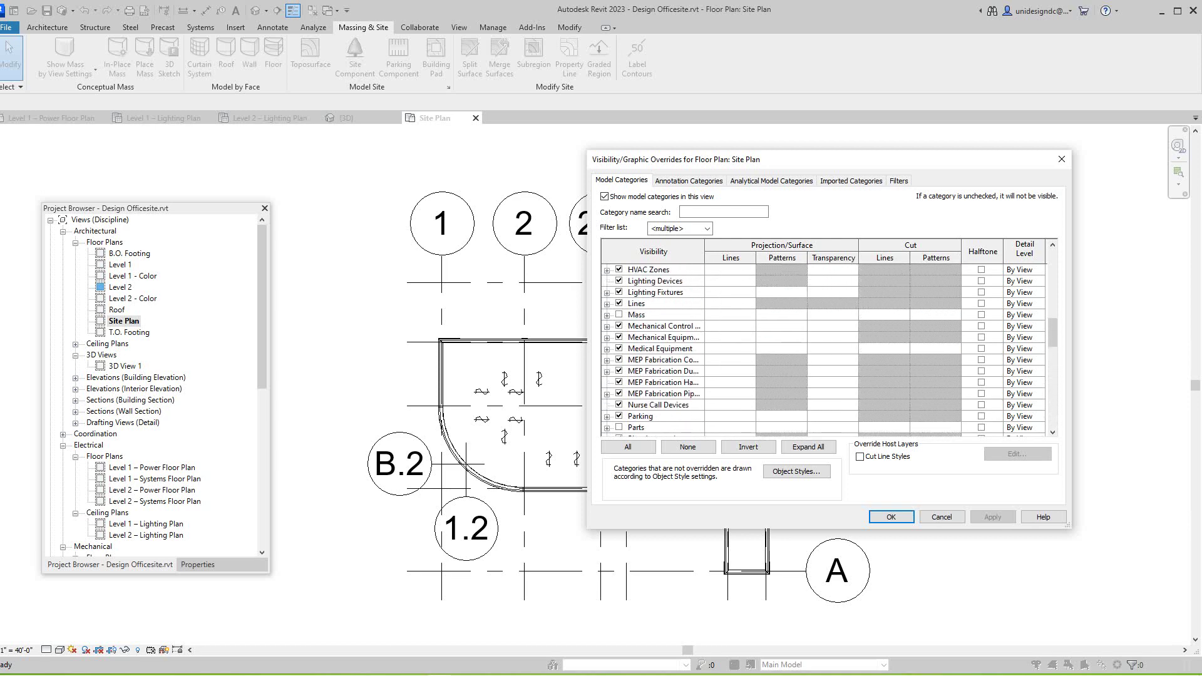
left_click(618, 292)
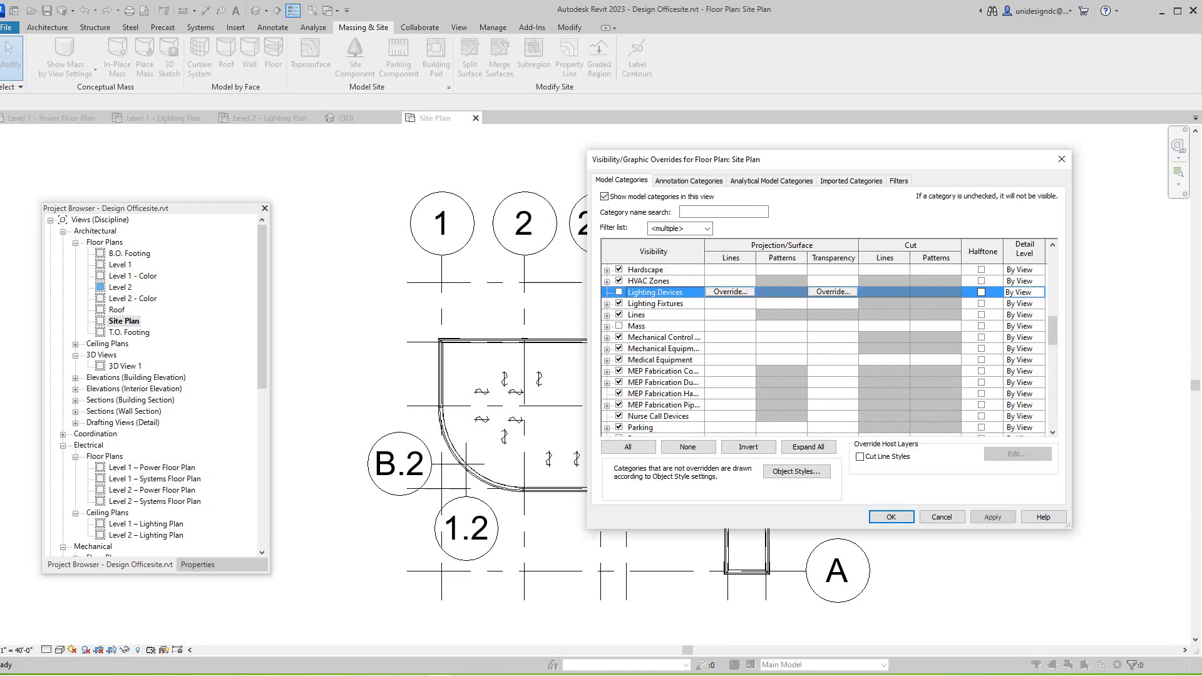
left_click(619, 303)
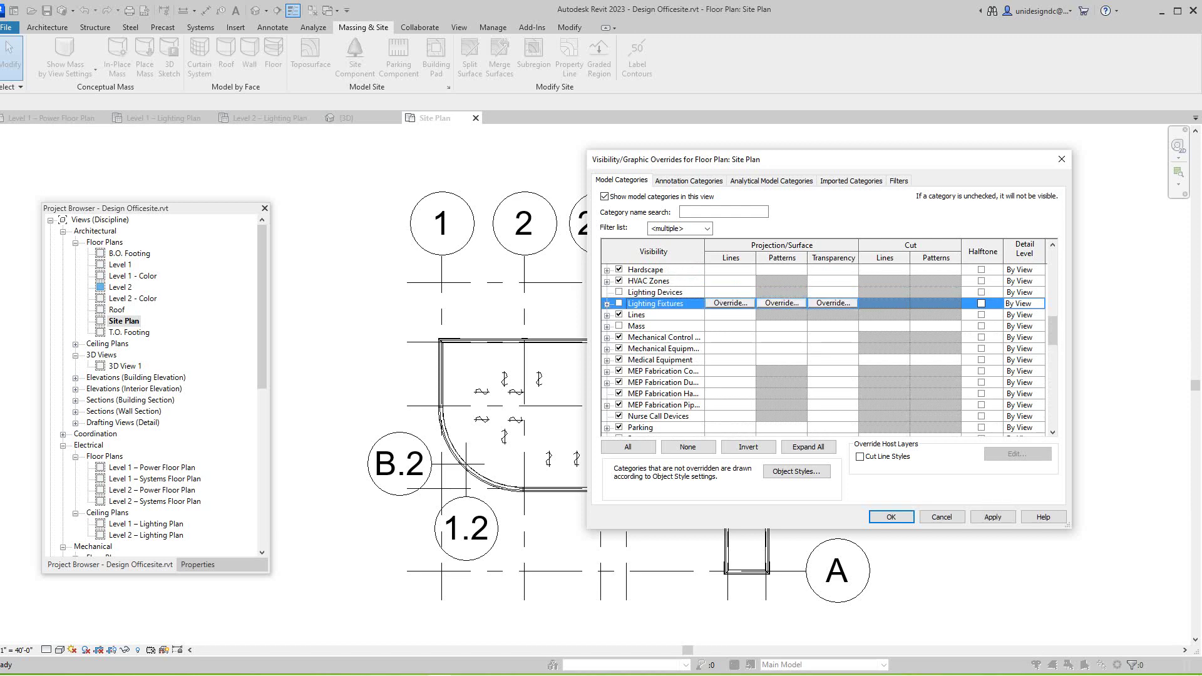
left_click(992, 516)
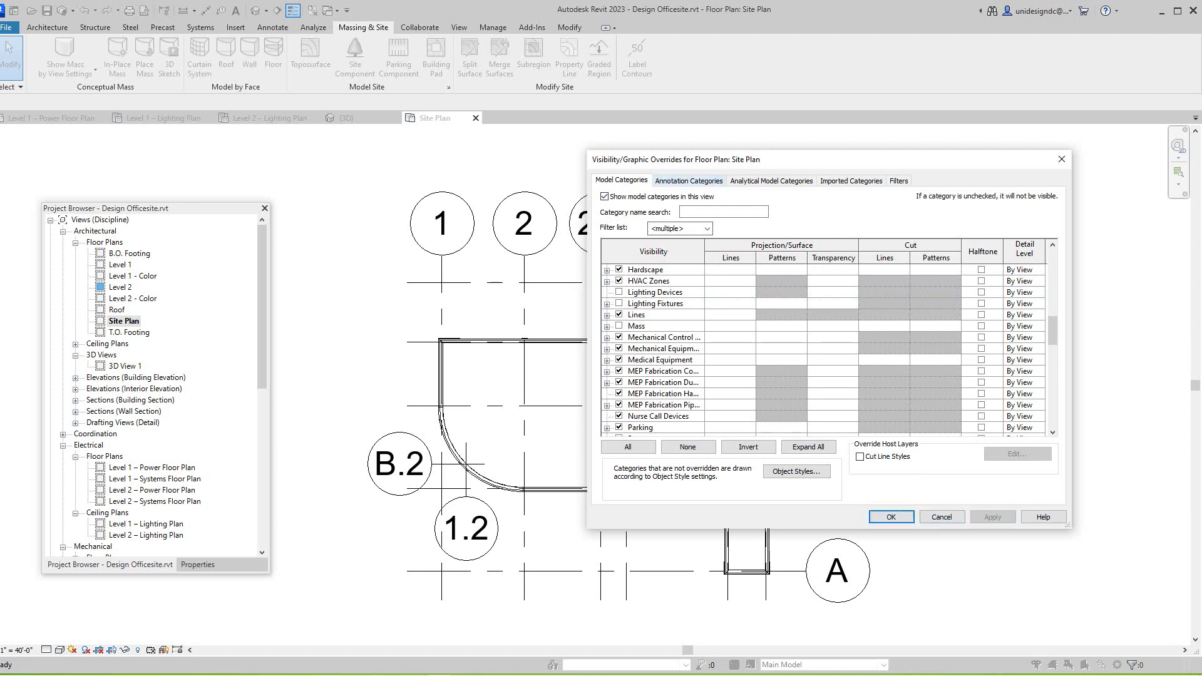
- Turn off the Grids annotation category for the Site Plan, apply it and close the visibility overrides
left_click(688, 180)
scroll(732, 348, "down", 2)
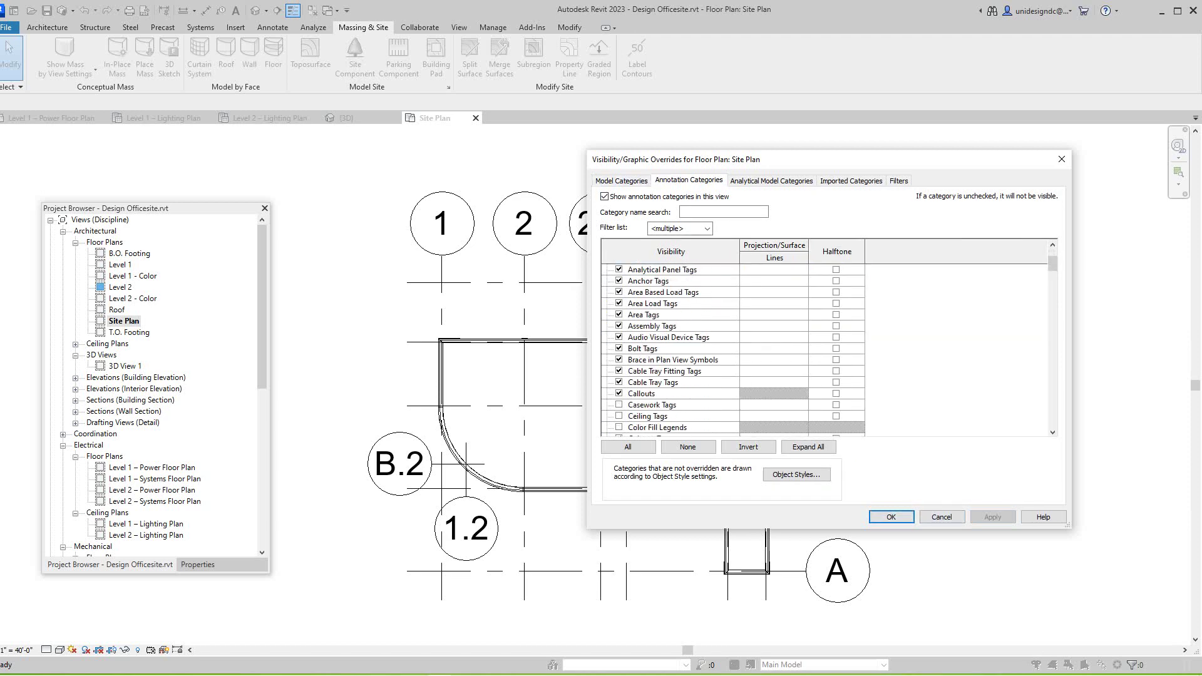
scroll(733, 347, "down", 2)
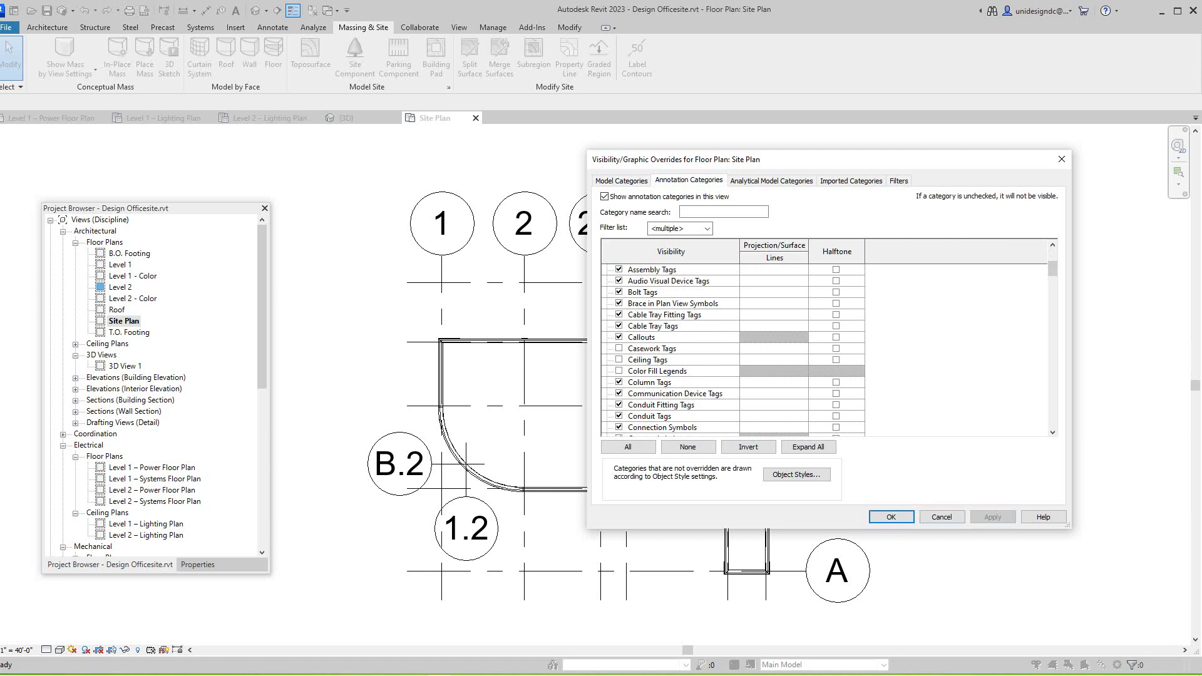
scroll(733, 348, "down", 8)
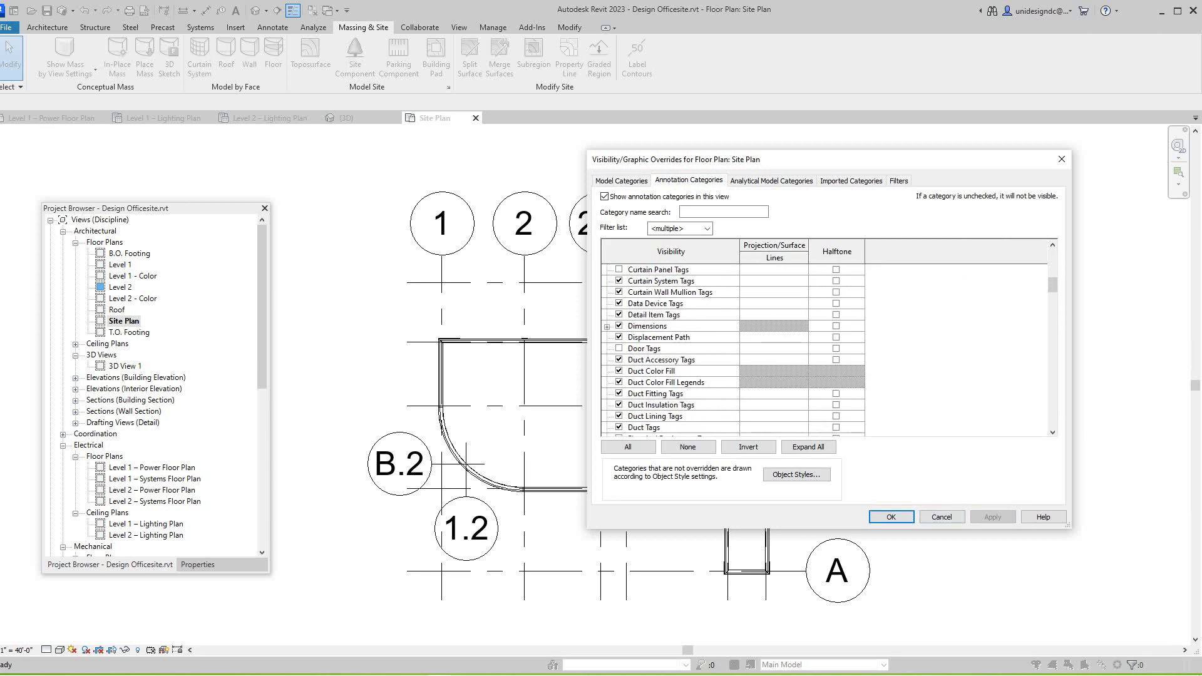
scroll(732, 347, "down", 2)
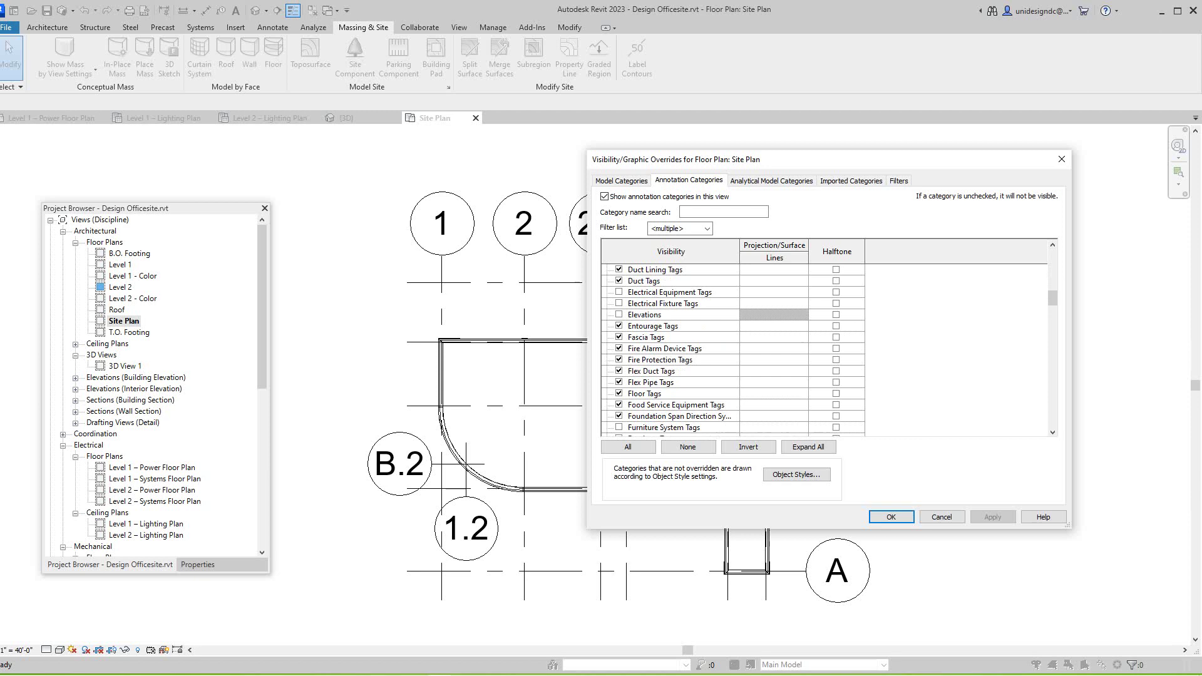
scroll(732, 347, "down", 3)
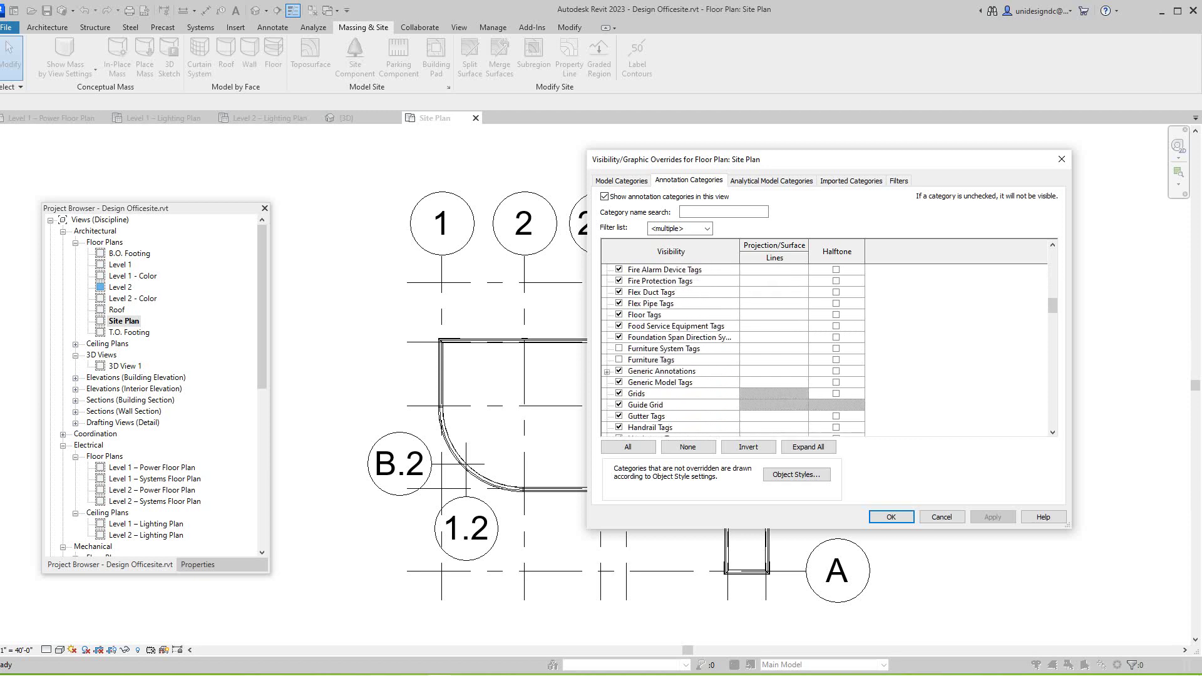
left_click(619, 393)
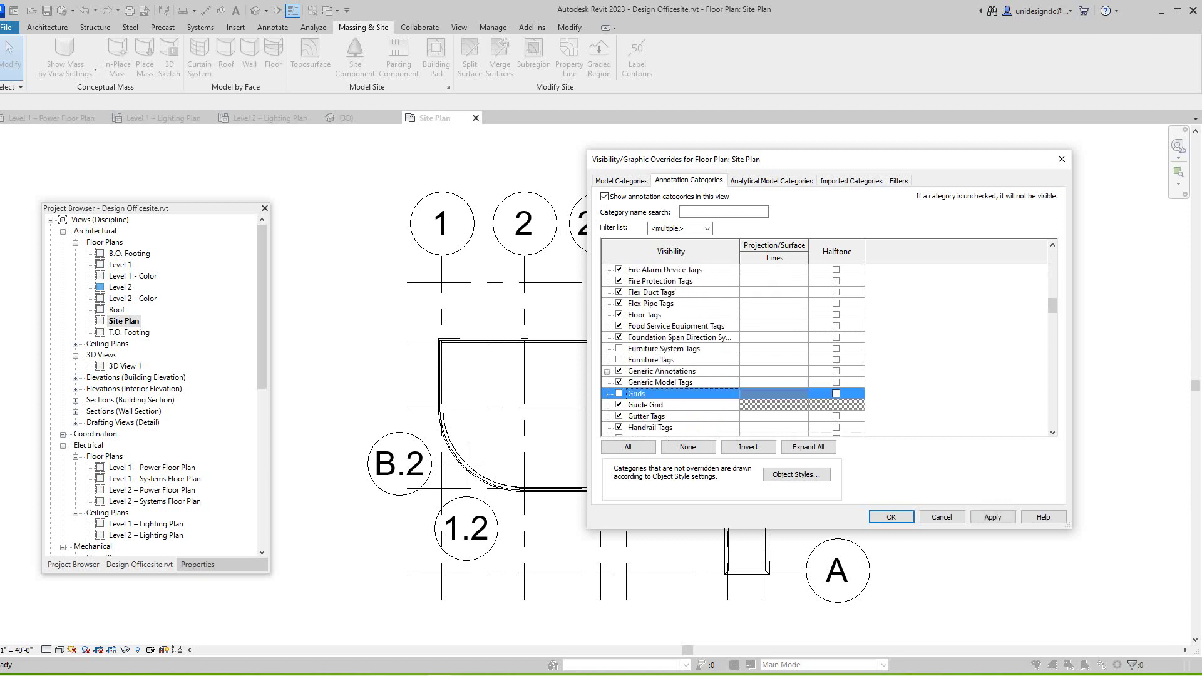
left_click(992, 516)
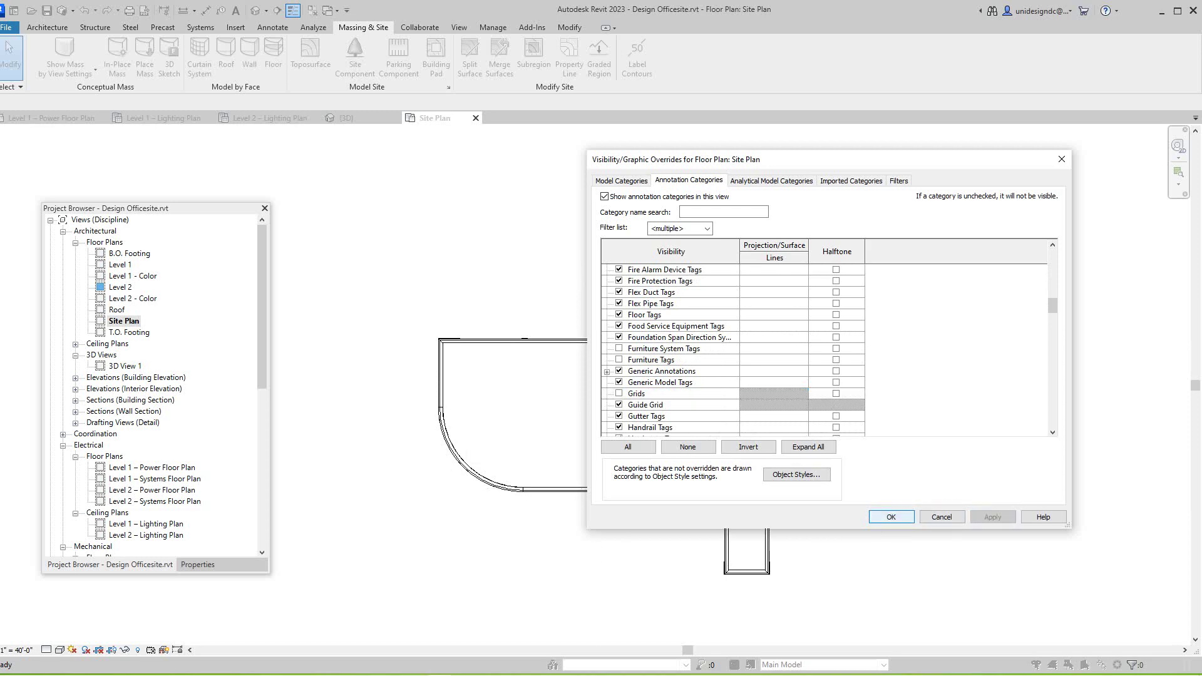
left_click(892, 517)
- Reposition the floating Project Browser and set the Site Plan's view scale to 1/8" = 1'-0"
middle_click_drag(812, 410, 872, 407)
scroll(842, 409, "up", 1)
scroll(859, 402, "down", 2)
scroll(872, 407, "up", 3)
scroll(873, 406, "down", 1)
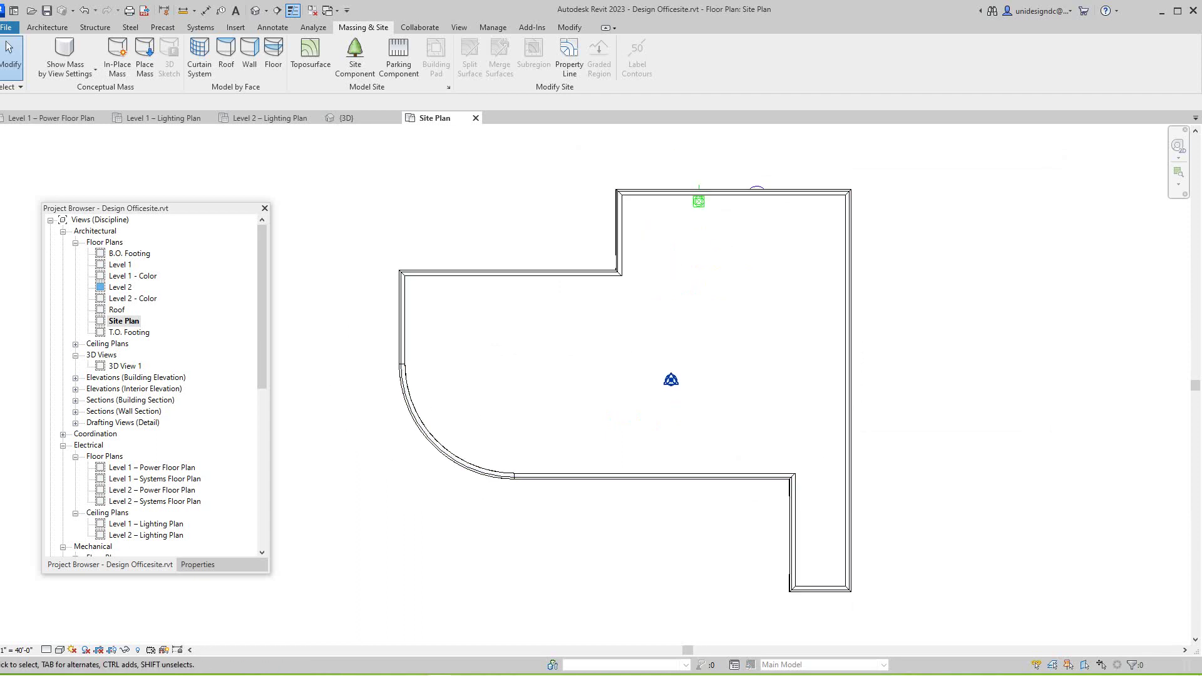
left_click_drag(126, 208, 159, 159)
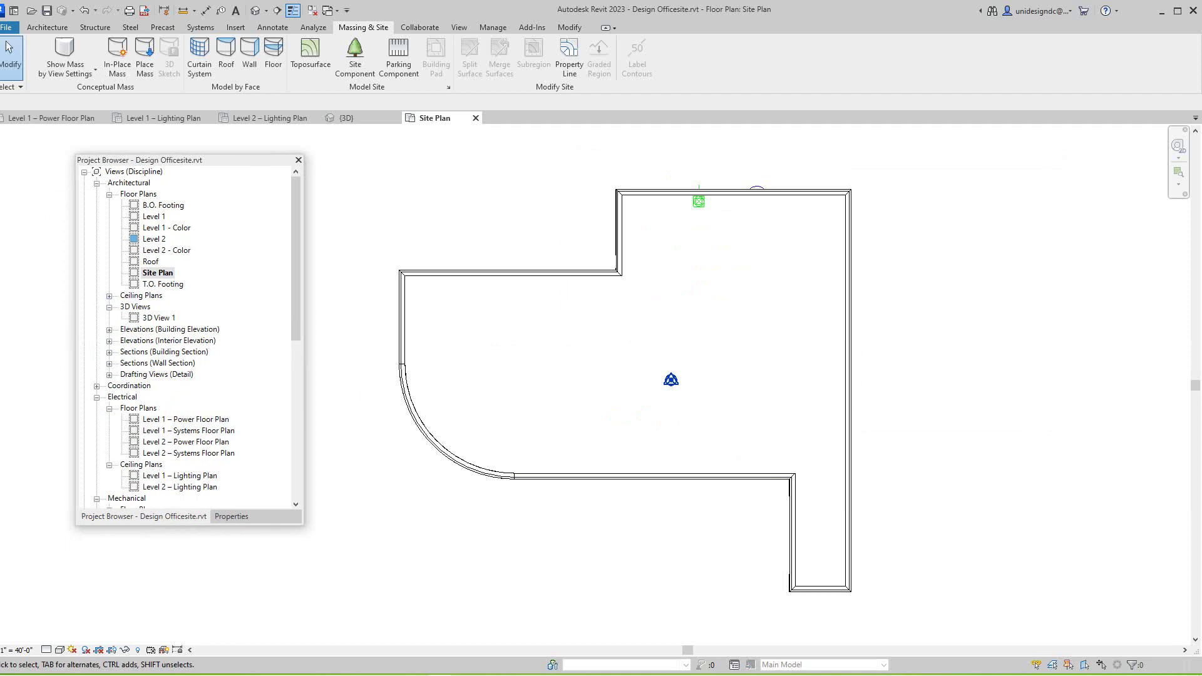
left_click(18, 650)
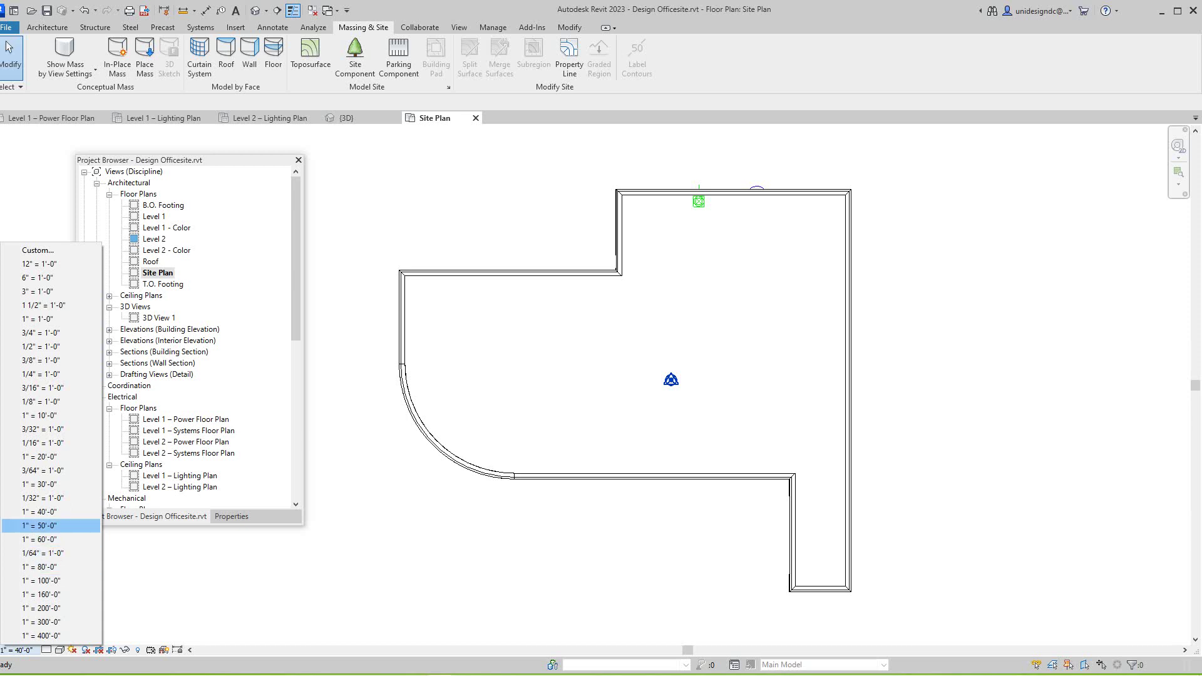
left_click(41, 401)
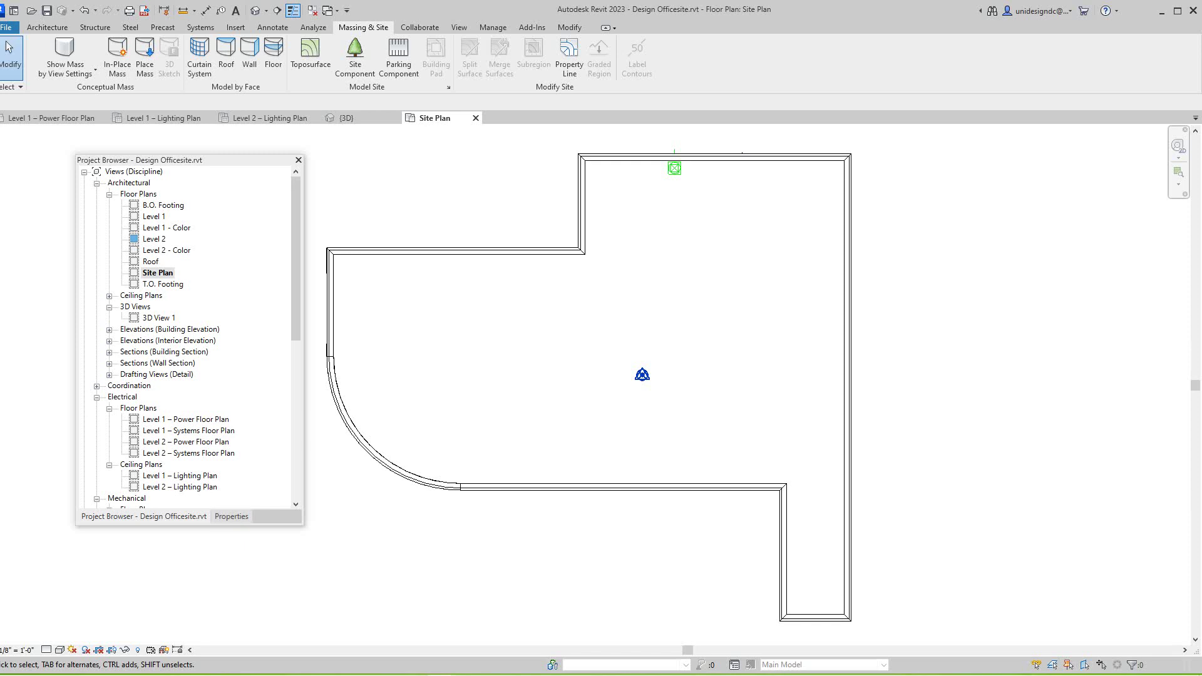
- Set the Site Plan's view depth level to Unlimited in its view range and accept the change
left_click(231, 517)
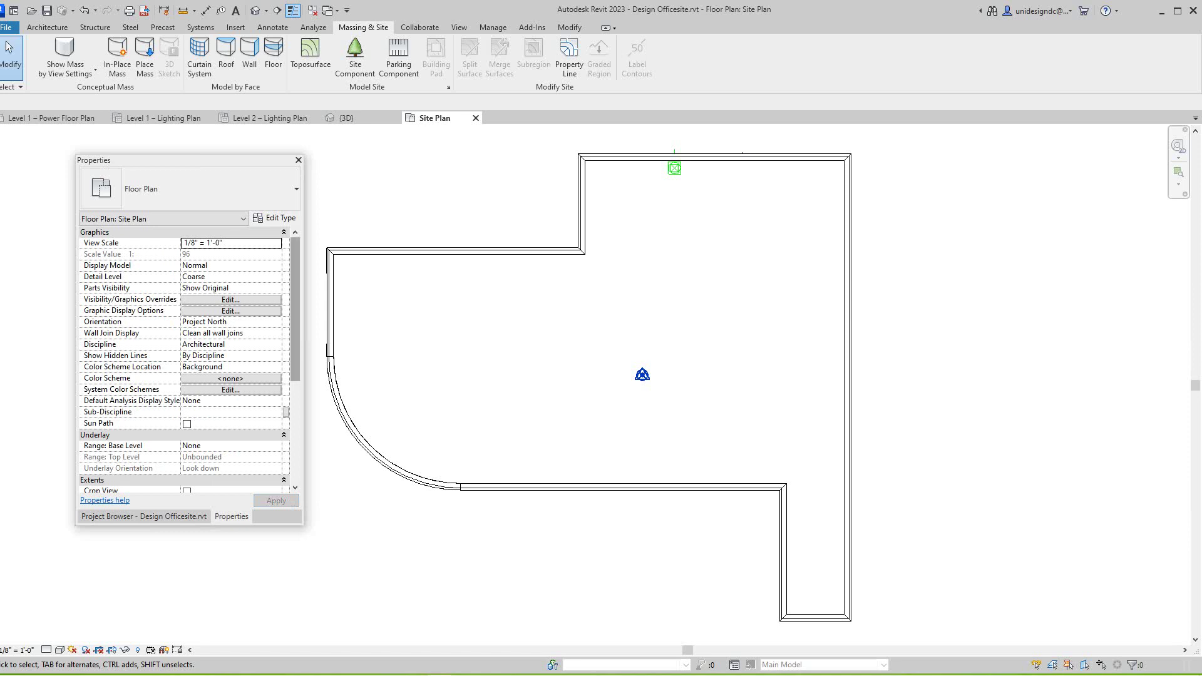
scroll(188, 360, "down", 5)
scroll(188, 360, "up", 2)
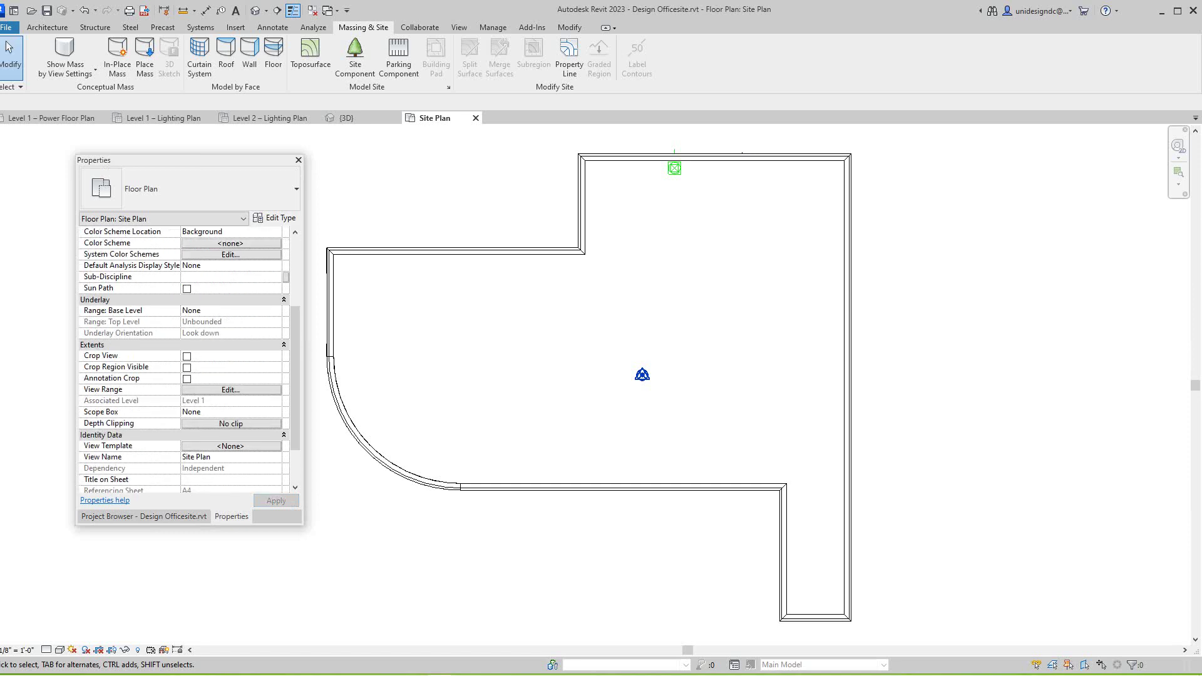
left_click(230, 389)
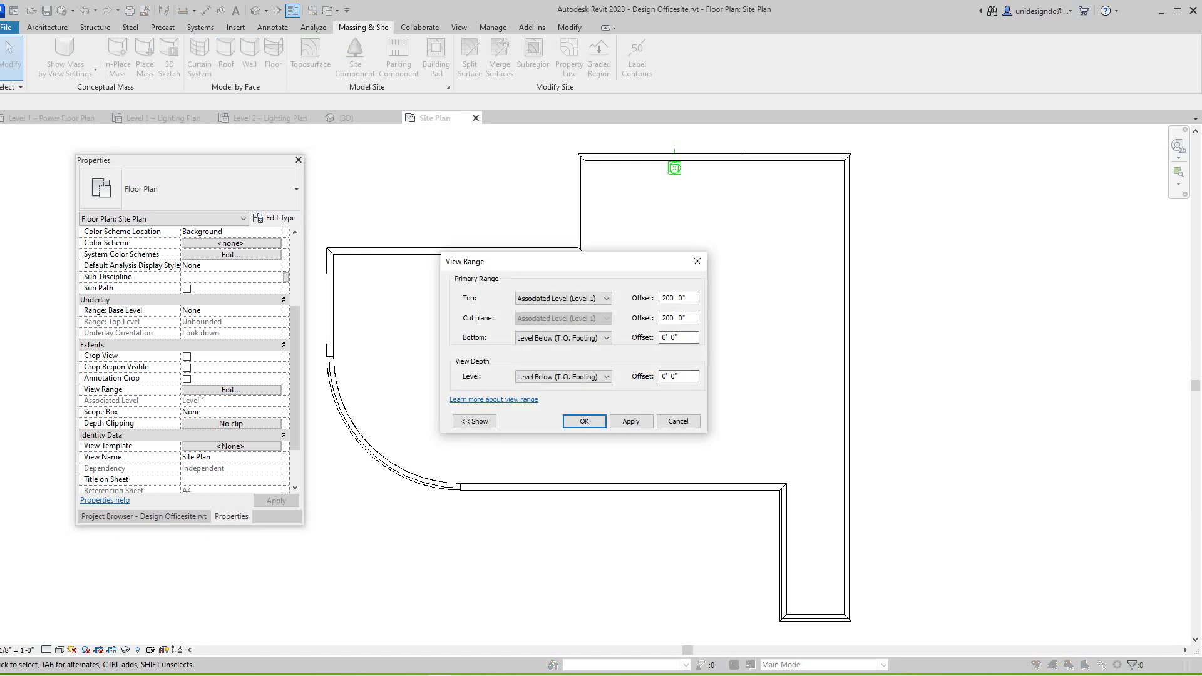
left_click(605, 377)
key("Down")
key("Down")
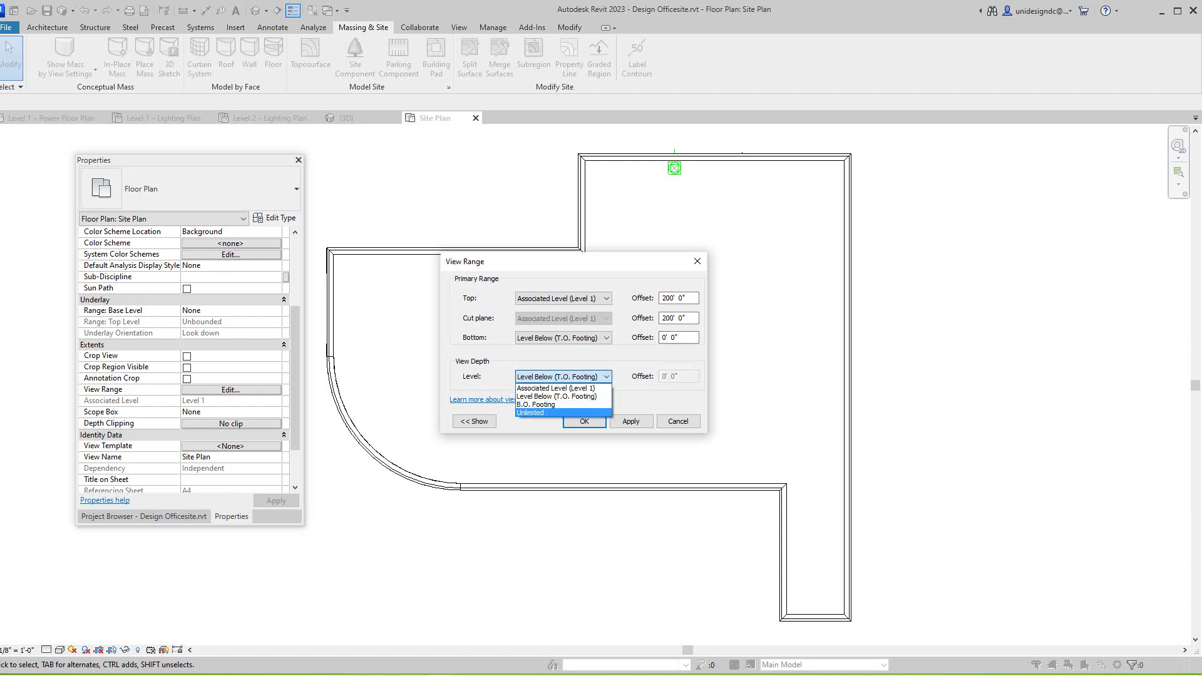
key("Return")
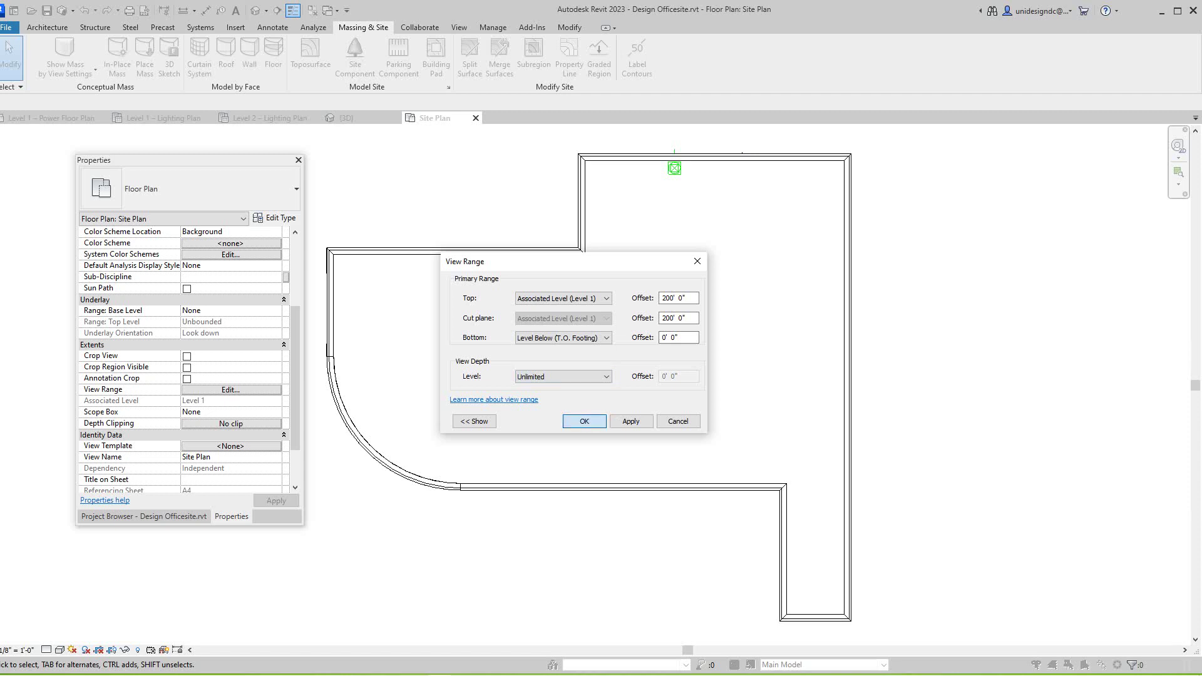
left_click(584, 420)
- Start a toposurface and place two points at elevation -0' 4" on the building's west-facing wall beside the northwest inside corner
scroll(581, 422, "down", 2)
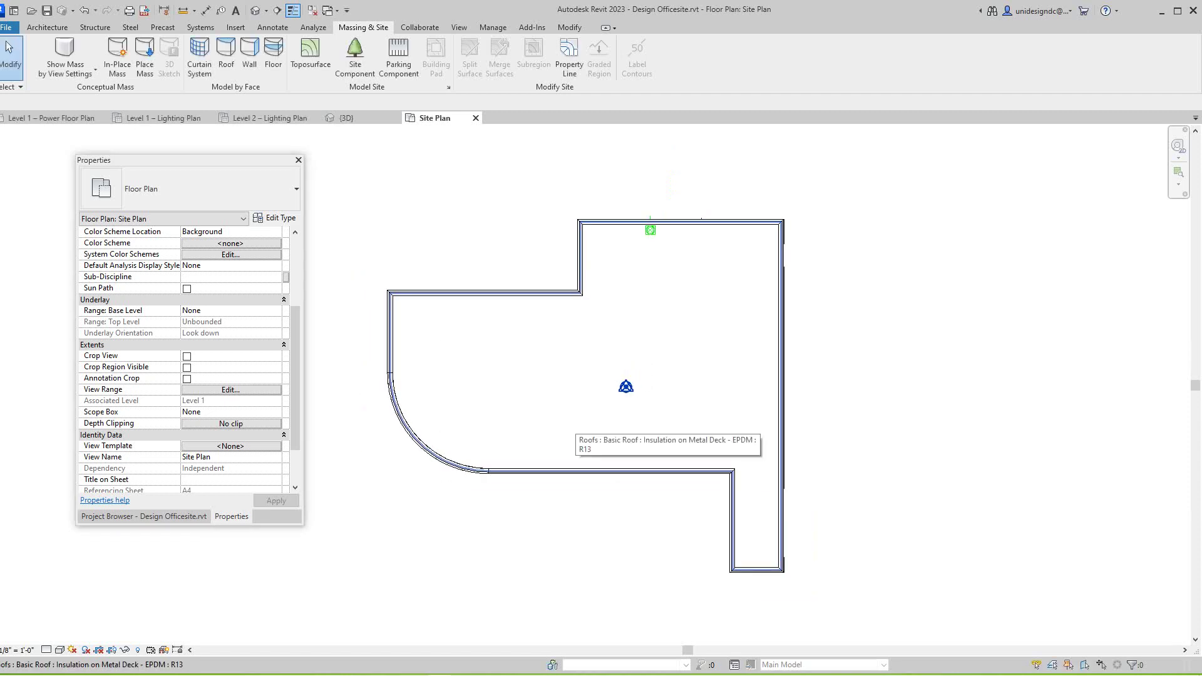
middle_click_drag(575, 421, 652, 472)
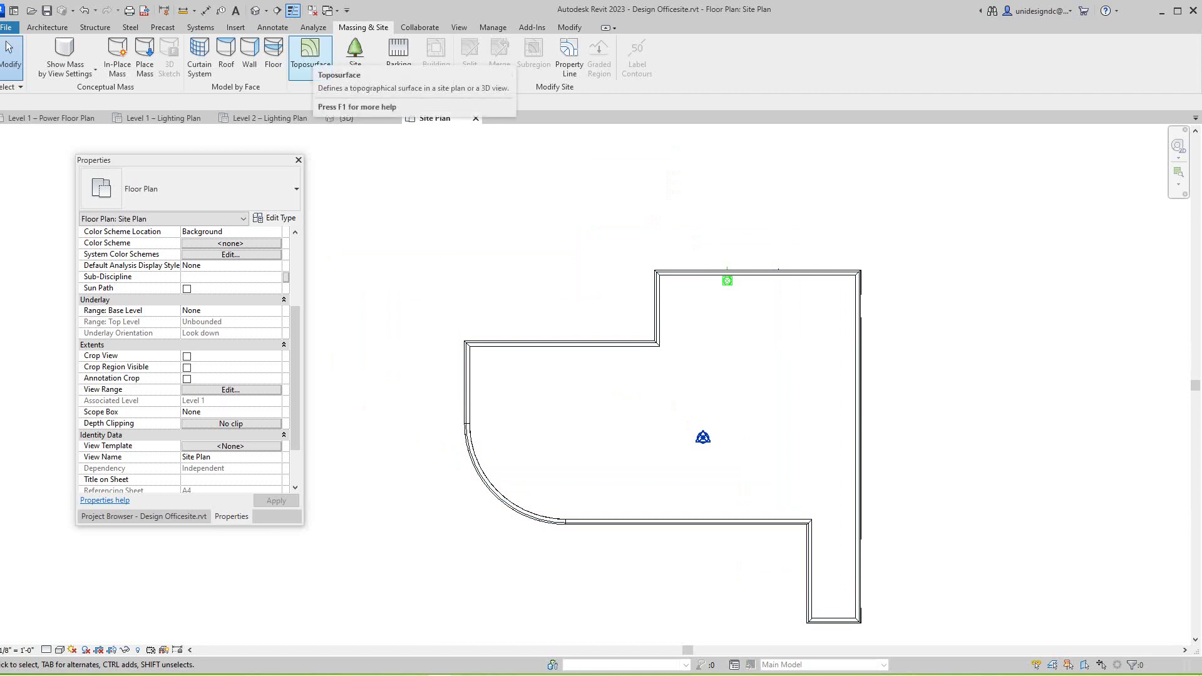
left_click(309, 51)
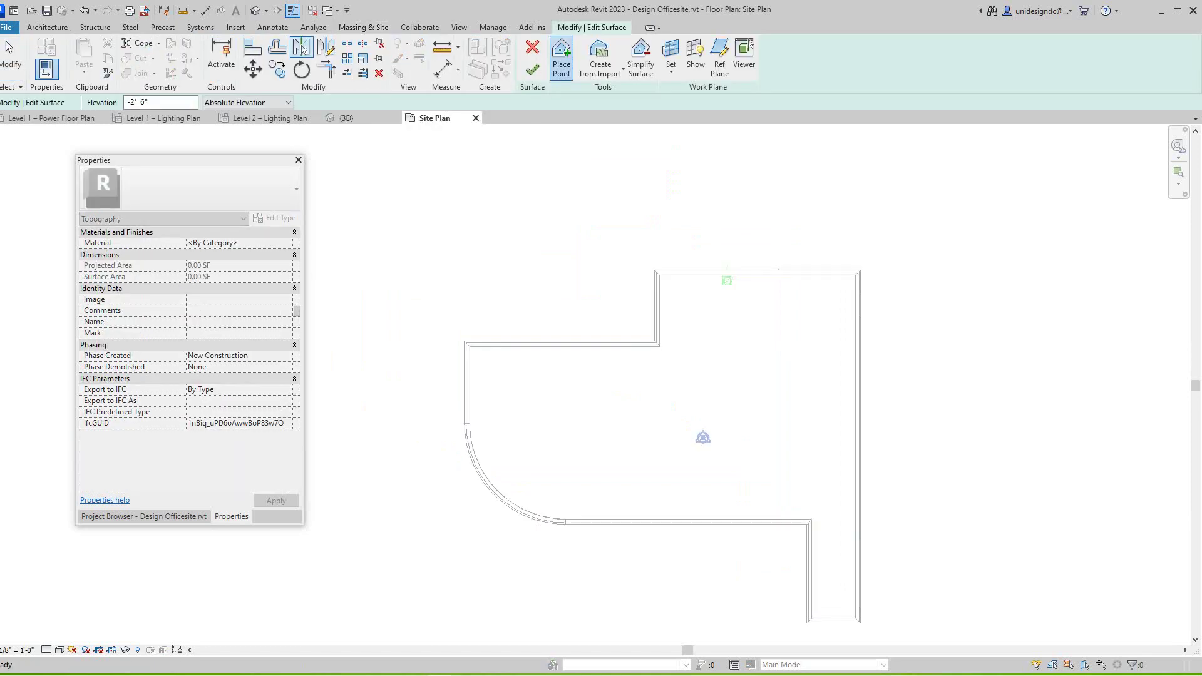
left_click_drag(152, 102, 125, 102)
type("0")
key("Return")
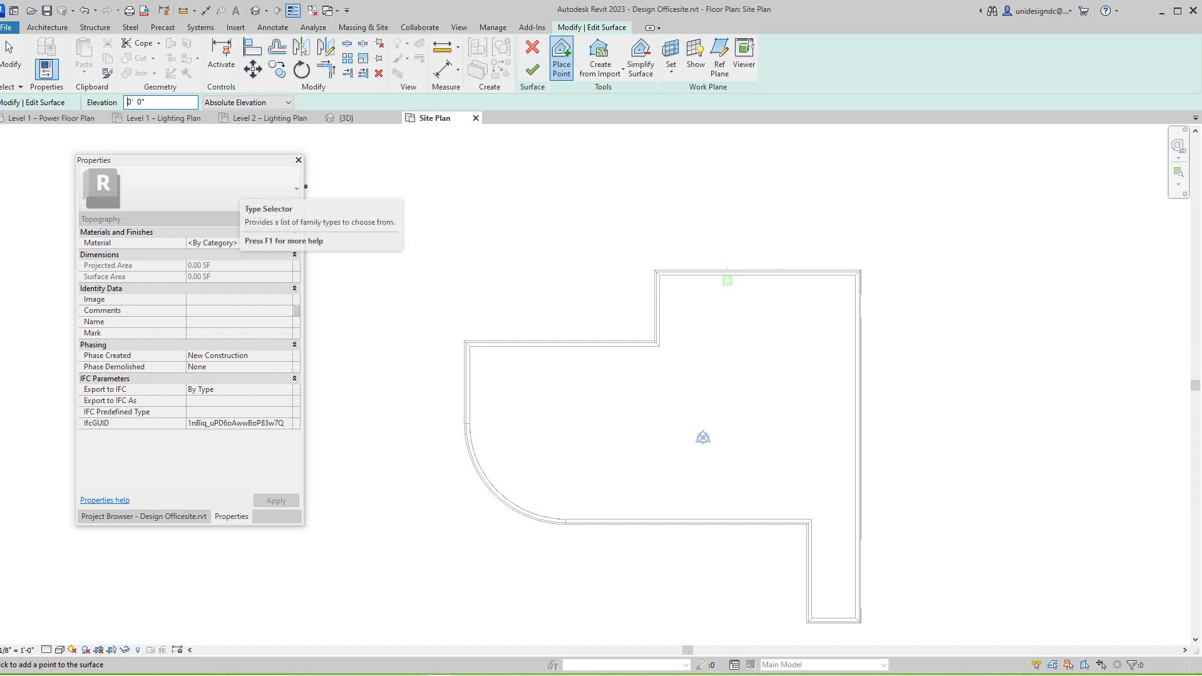
type("-")
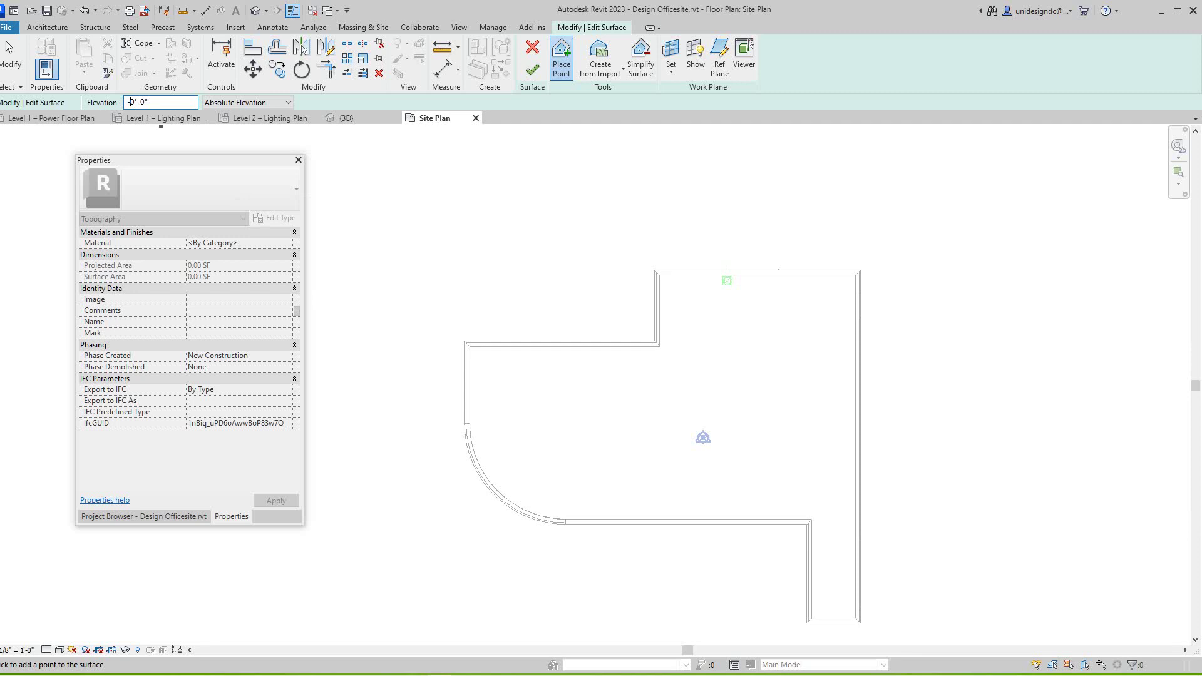
double_click(143, 102)
type("4")
scroll(679, 318, "up", 3)
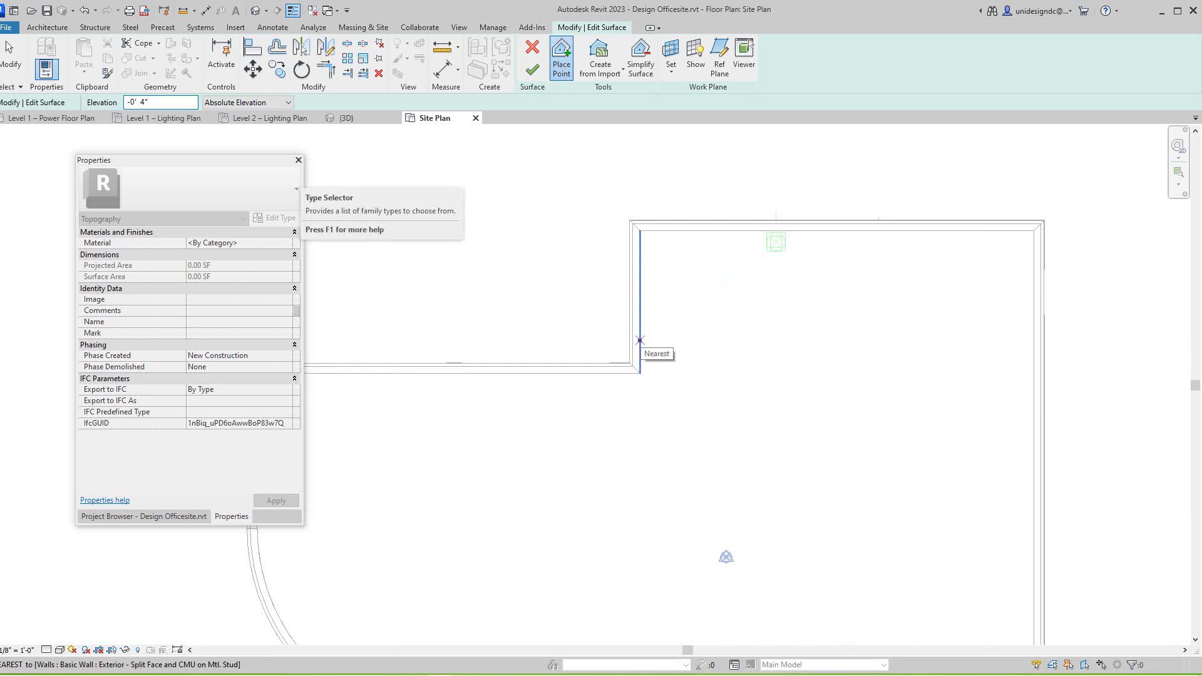
scroll(639, 347, "up", 3)
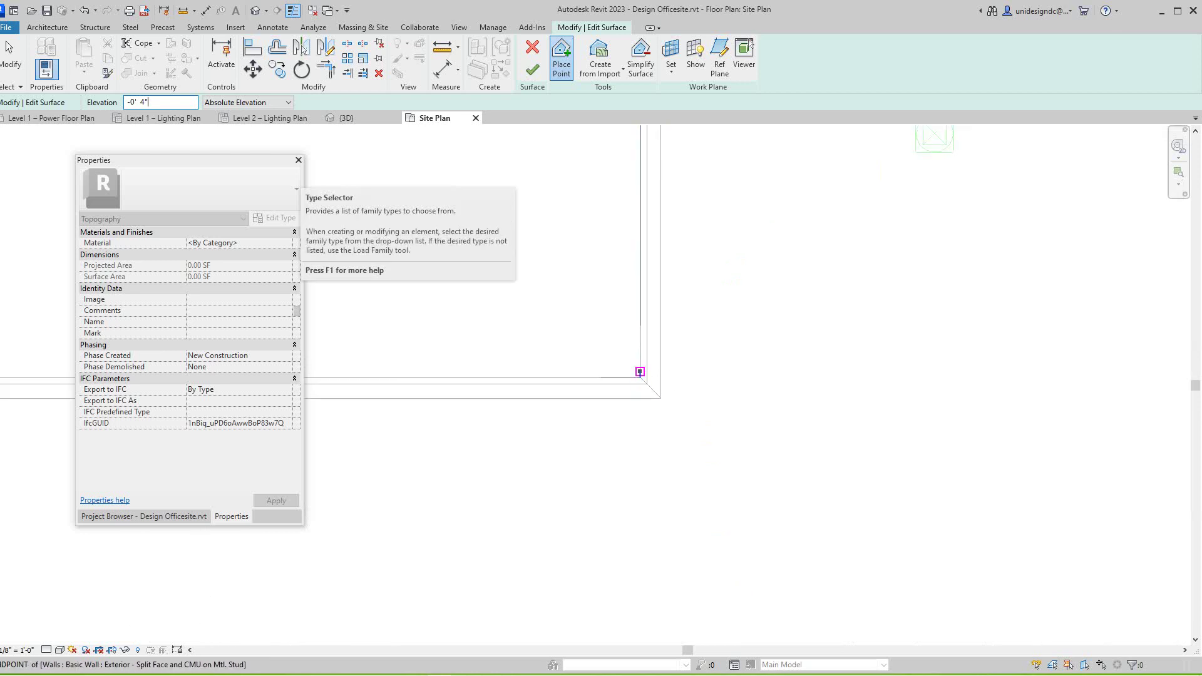
scroll(640, 372, "up", 6)
left_click(623, 385)
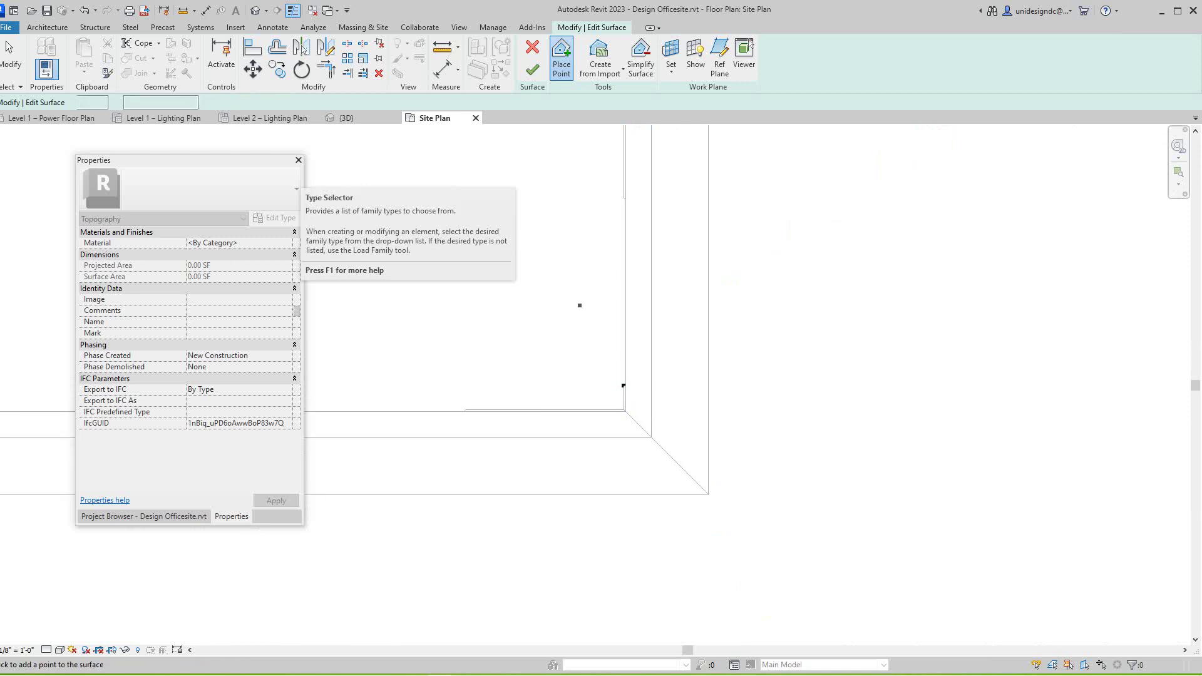
scroll(579, 305, "down", 3)
left_click(601, 252)
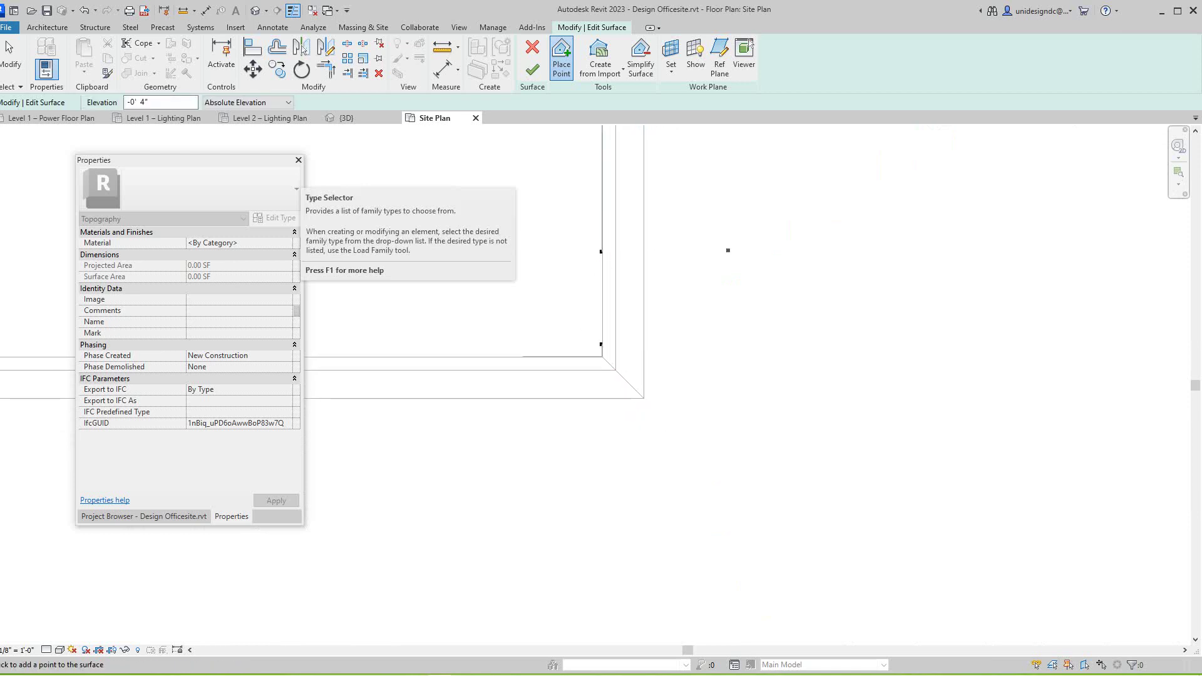
- Place two more surface points at the same elevation on the building's east exterior wall near its north end
scroll(727, 250, "down", 6)
scroll(875, 312, "up", 4)
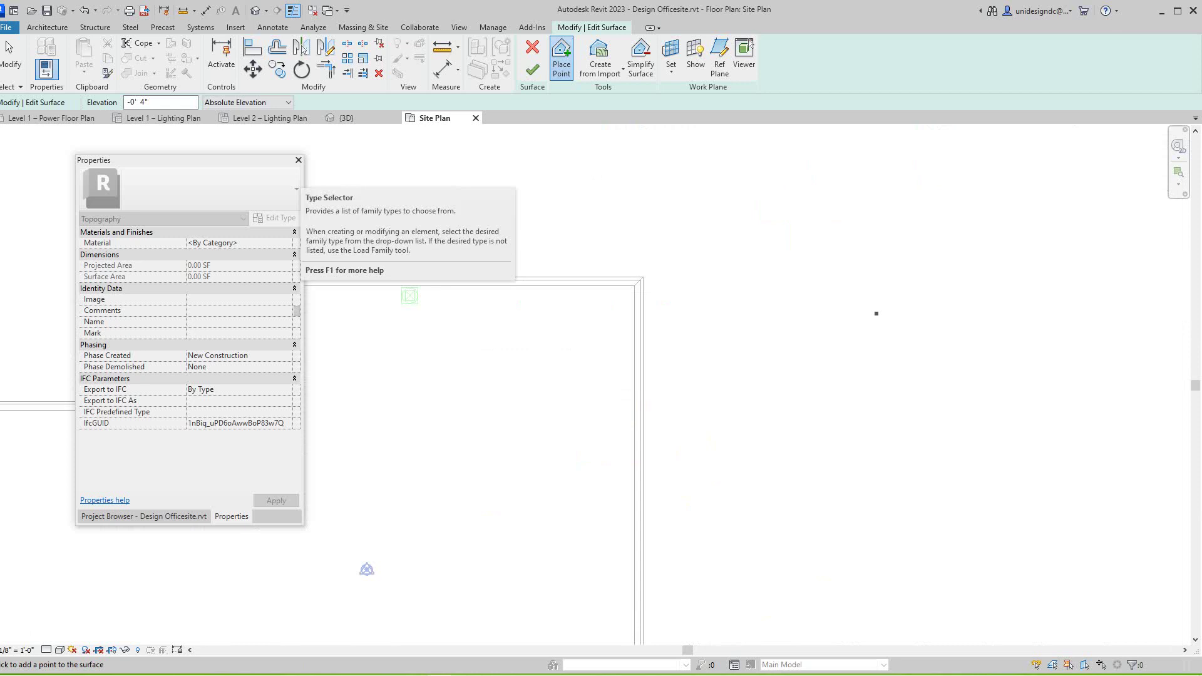
scroll(875, 312, "up", 1)
left_click(609, 320)
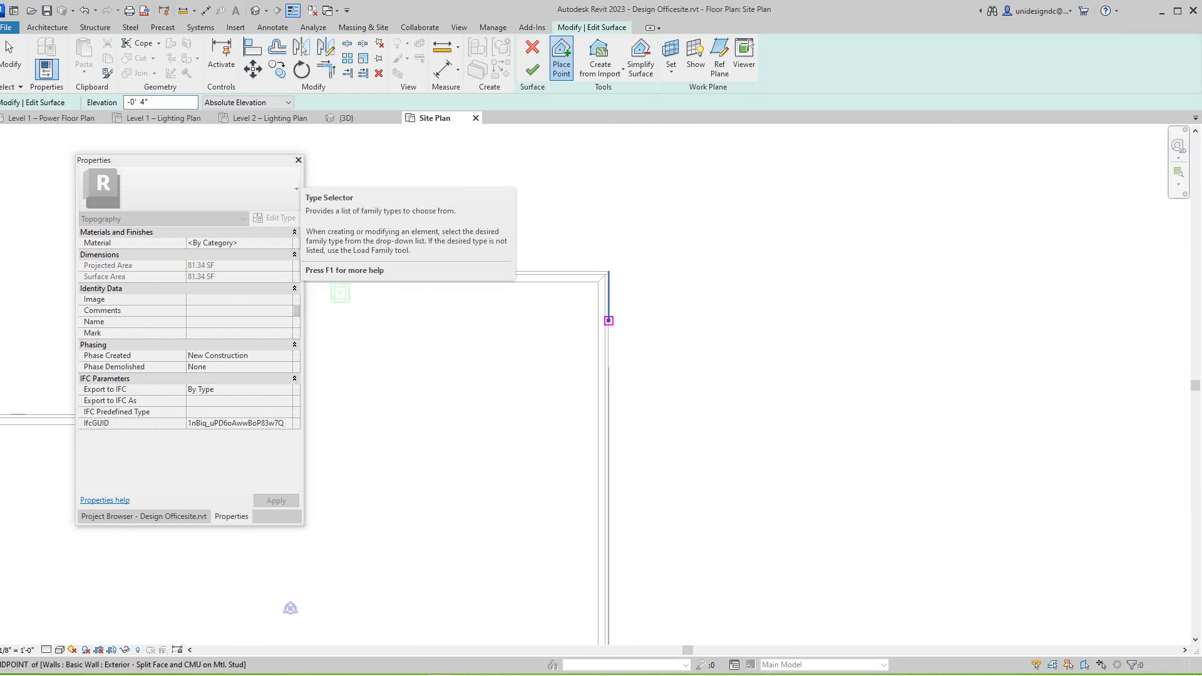
left_click(608, 366)
scroll(732, 363, "down", 5)
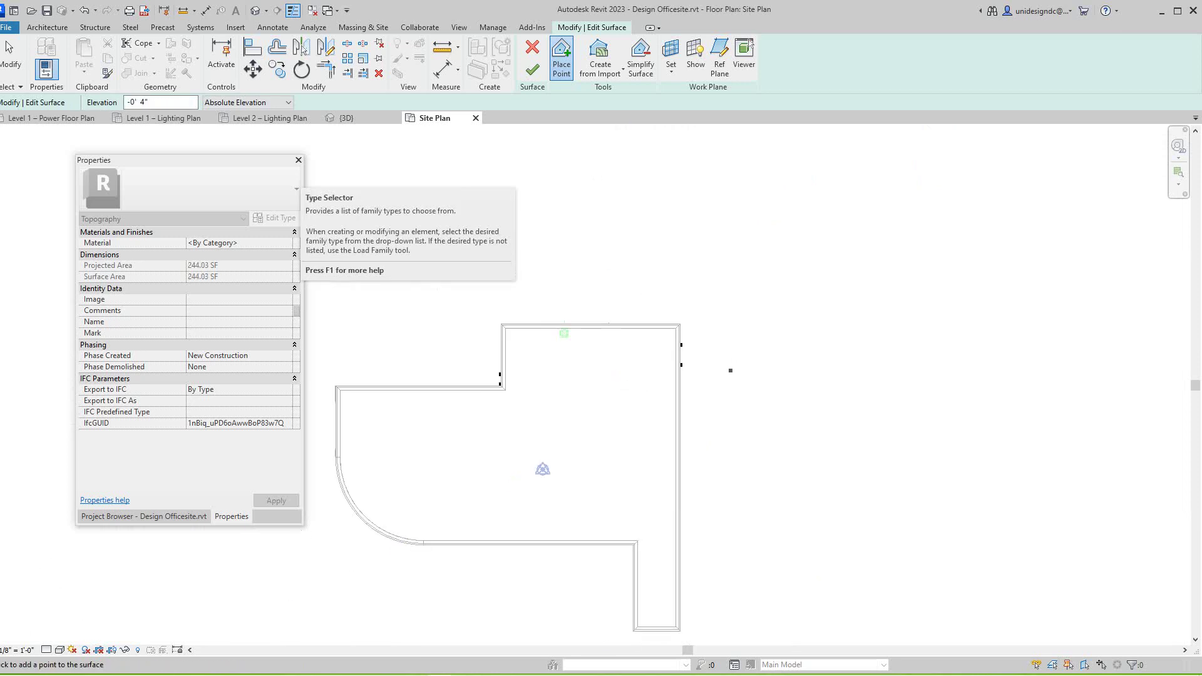
- Place two more surface points at the same elevation on the west wall of the narrow south wing
scroll(679, 445, "up", 8)
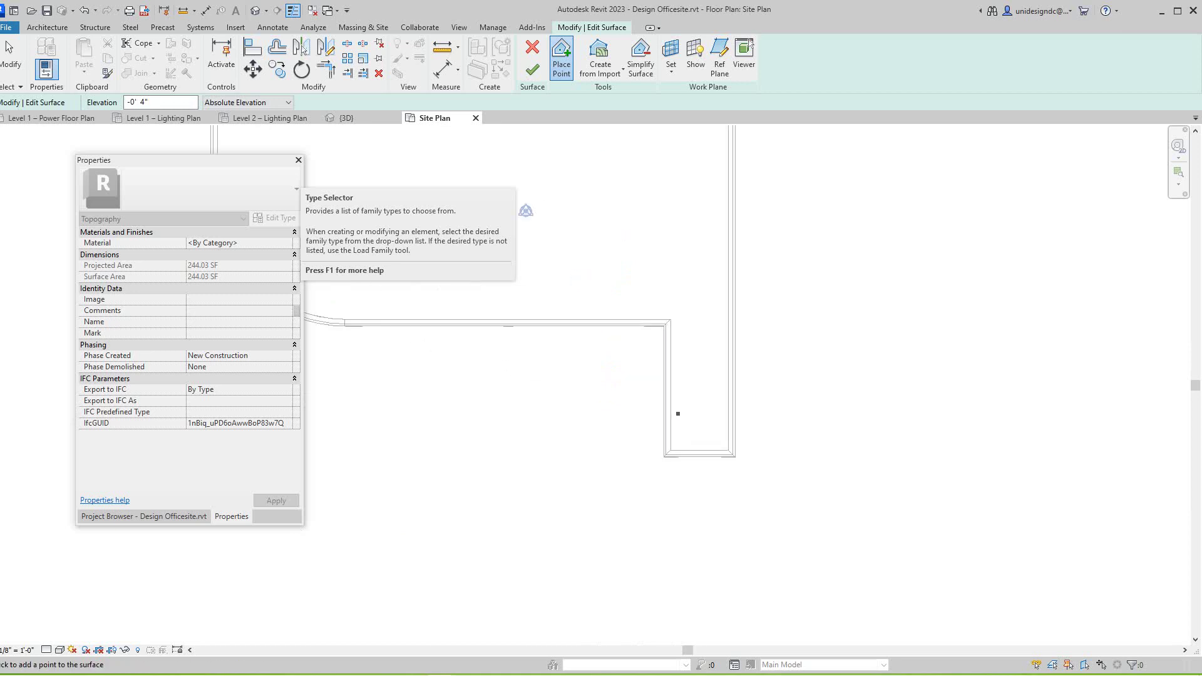
left_click(650, 461)
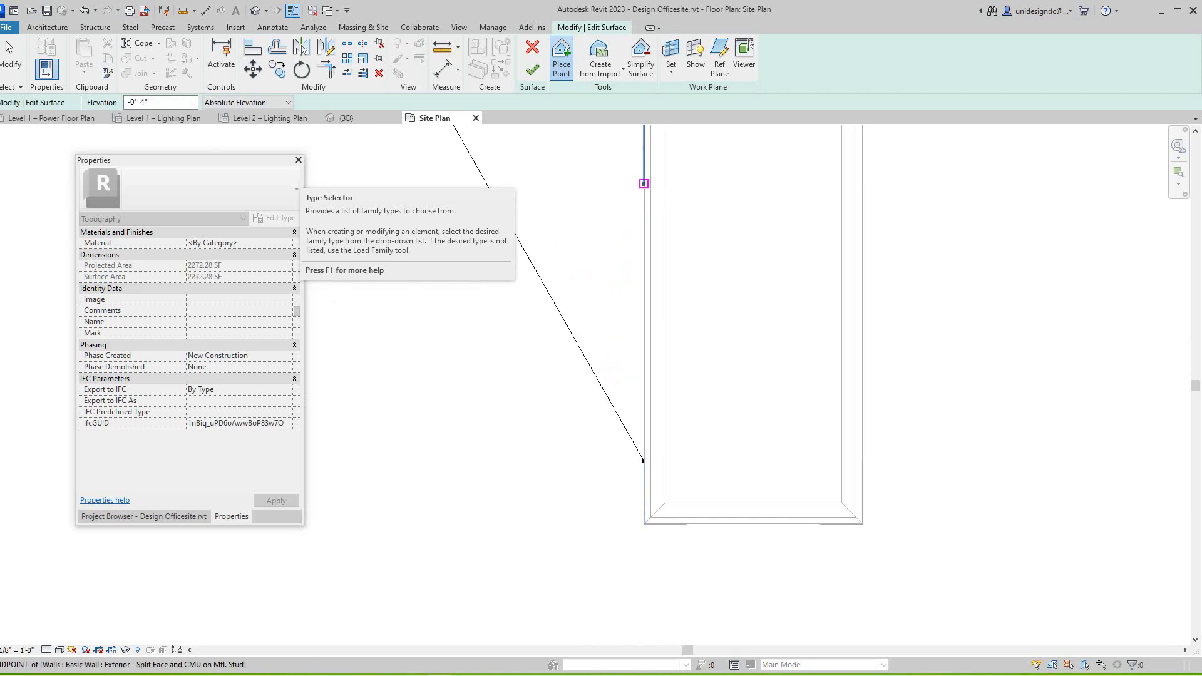
scroll(560, 207, "down", 5)
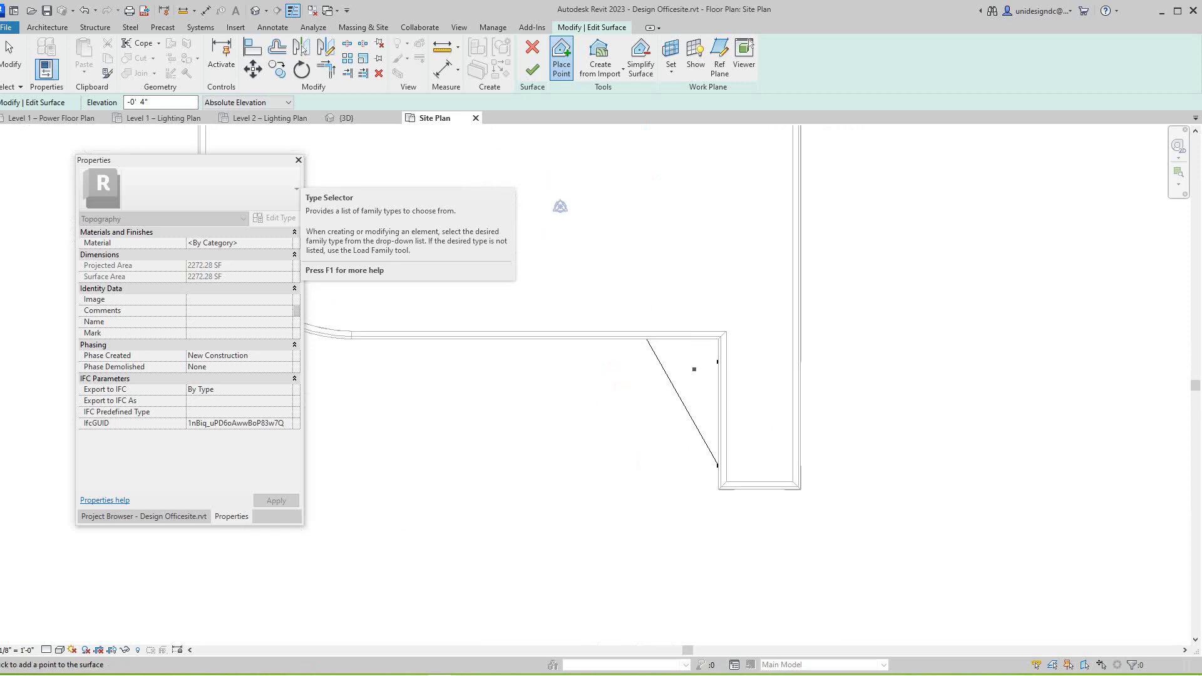
scroll(619, 336, "down", 3)
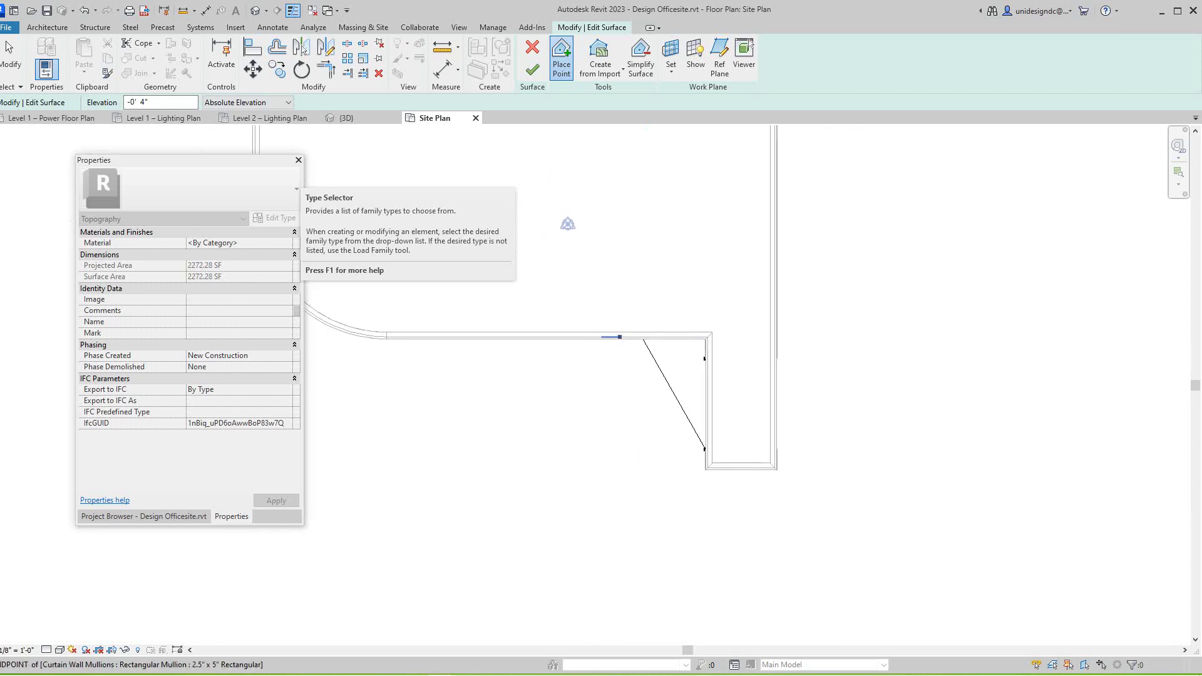
scroll(619, 338, "down", 1)
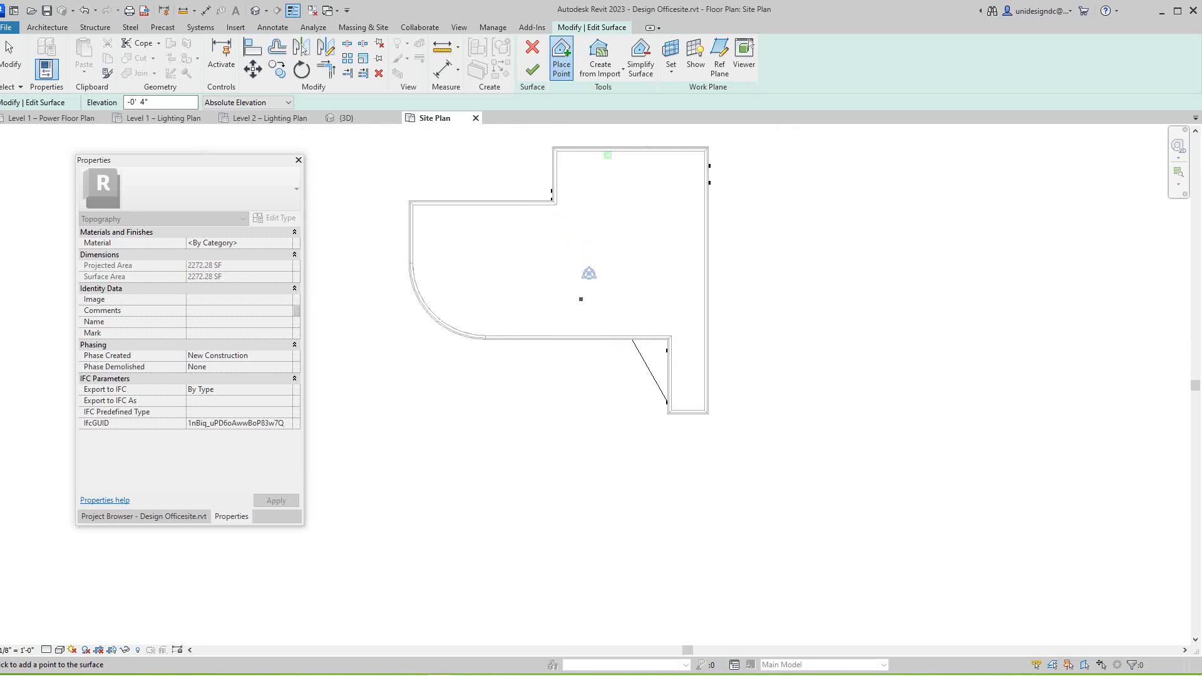
middle_click_drag(549, 289, 633, 365)
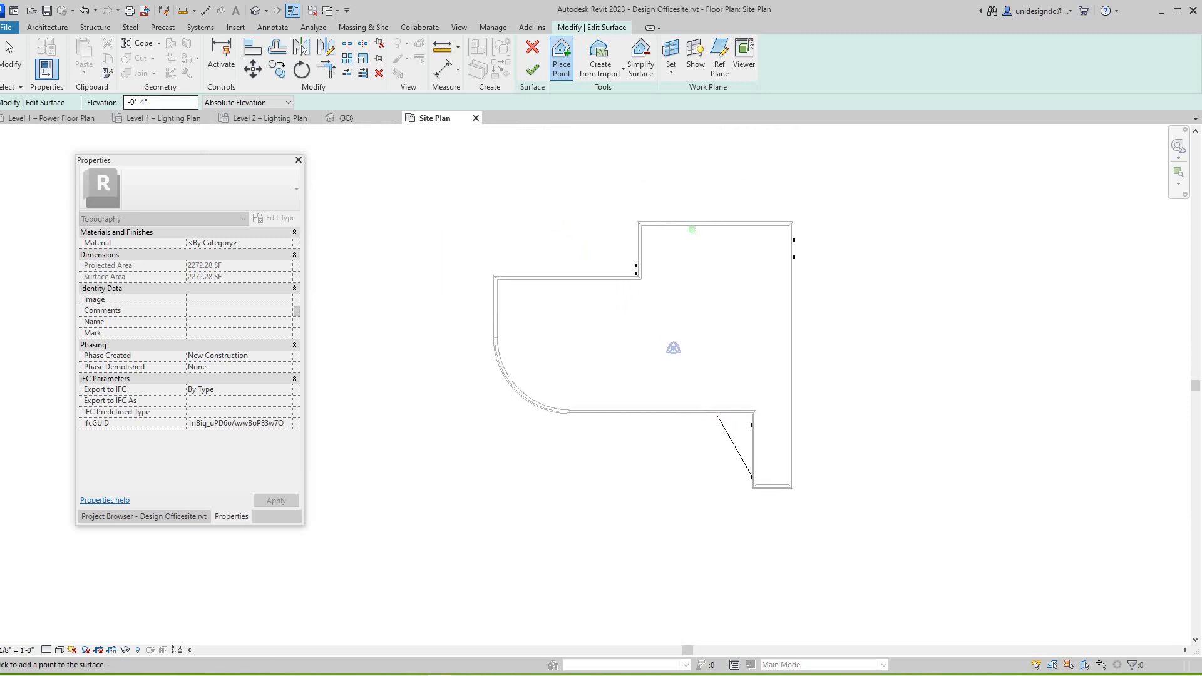
- Set the point elevation to -2' 6" and place four outer surface points around the north side of the building
left_click_drag(154, 102, 125, 102)
type("-206")
key("BackSpace")
key("BackSpace")
type("6")
scroll(380, 283, "down", 1)
middle_click_drag(385, 281, 441, 353)
scroll(437, 321, "up", 1)
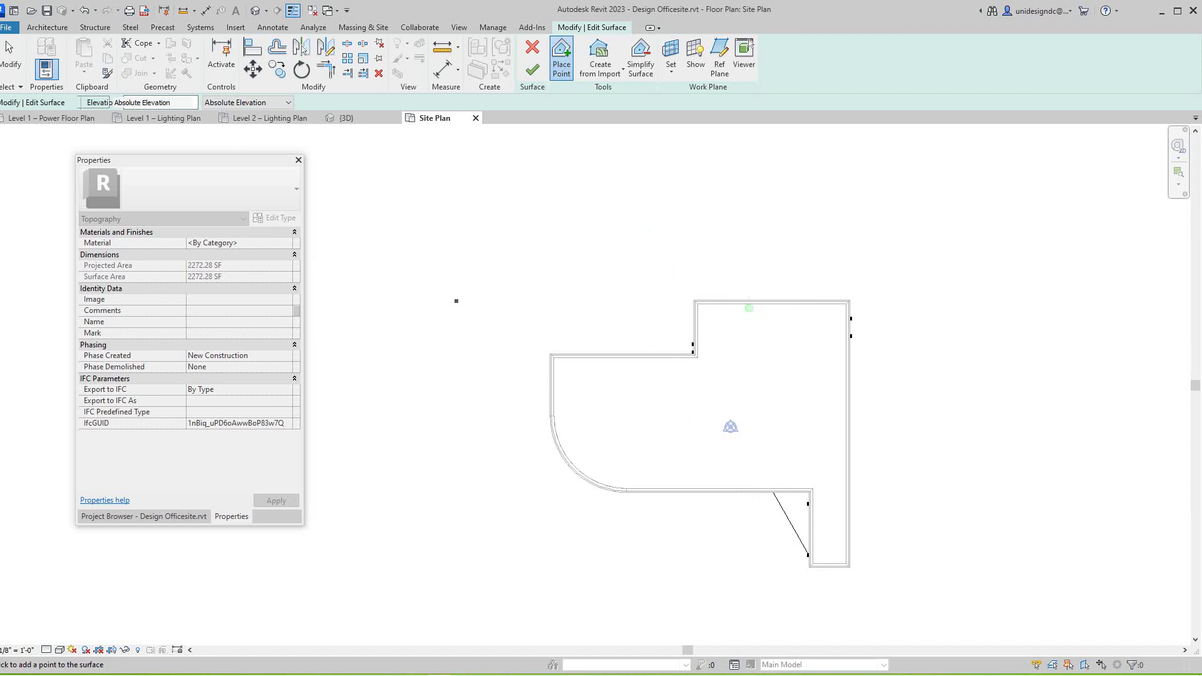
left_click(457, 301)
left_click(553, 245)
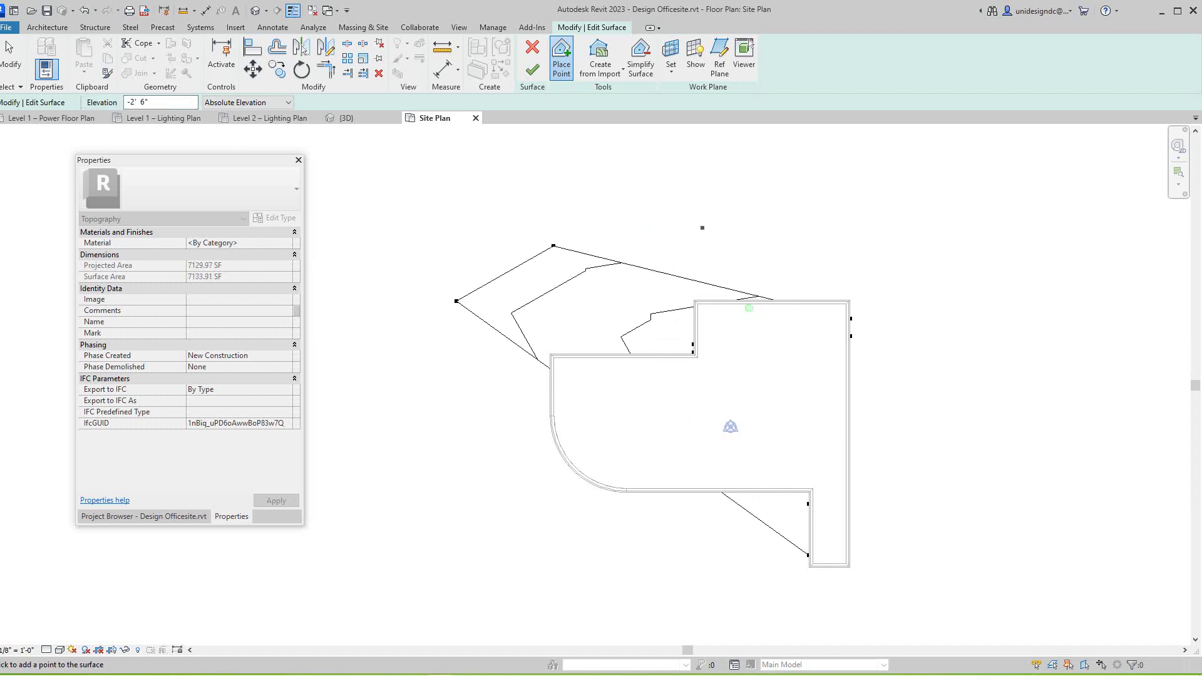
left_click(764, 225)
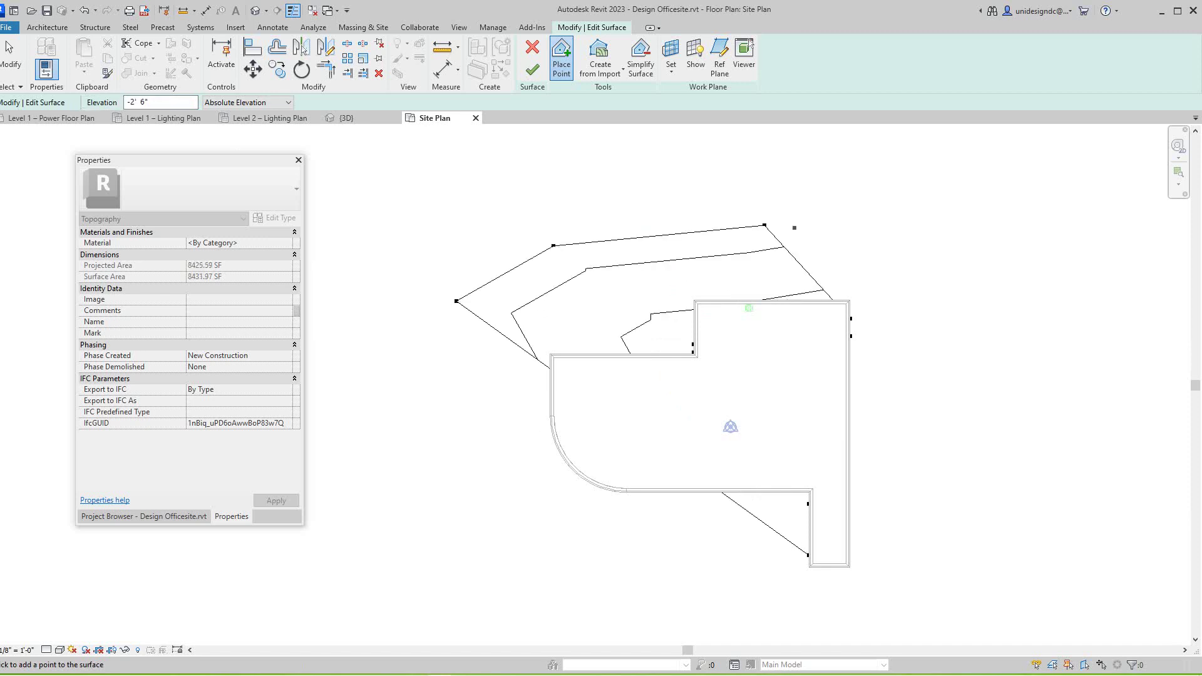
left_click(963, 247)
- Place six more outer points at the same elevation around the east, south and west sides, and finish the toposurface
scroll(962, 247, "down", 2)
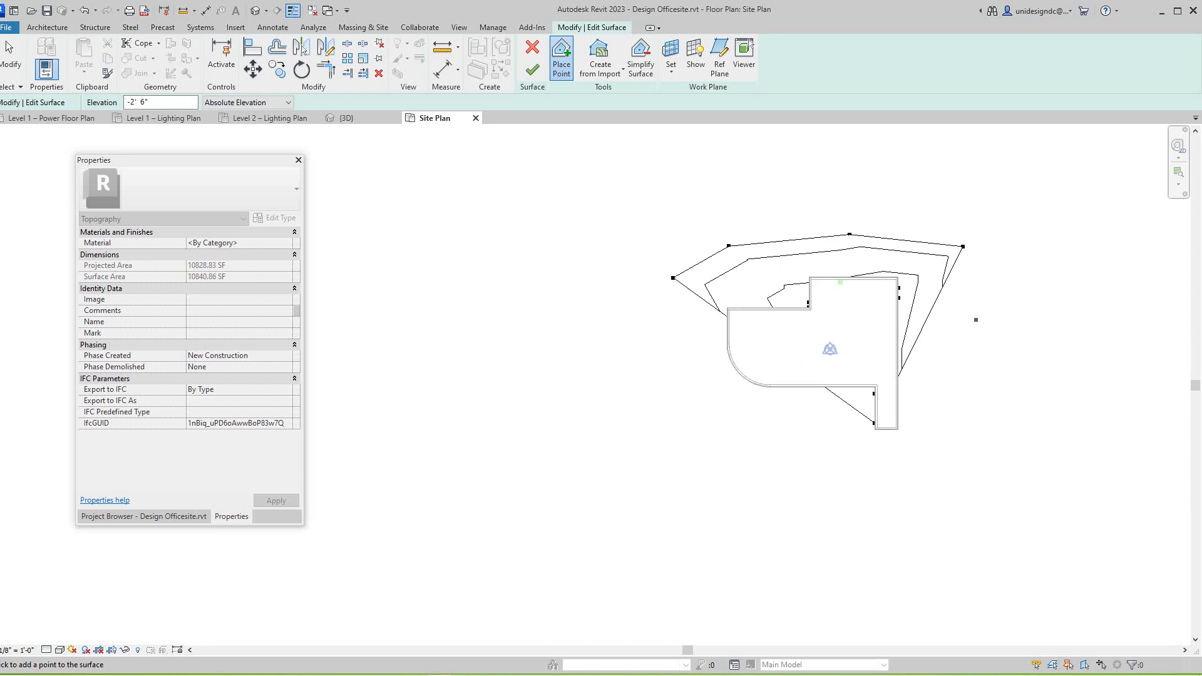
left_click(968, 422)
left_click(926, 496)
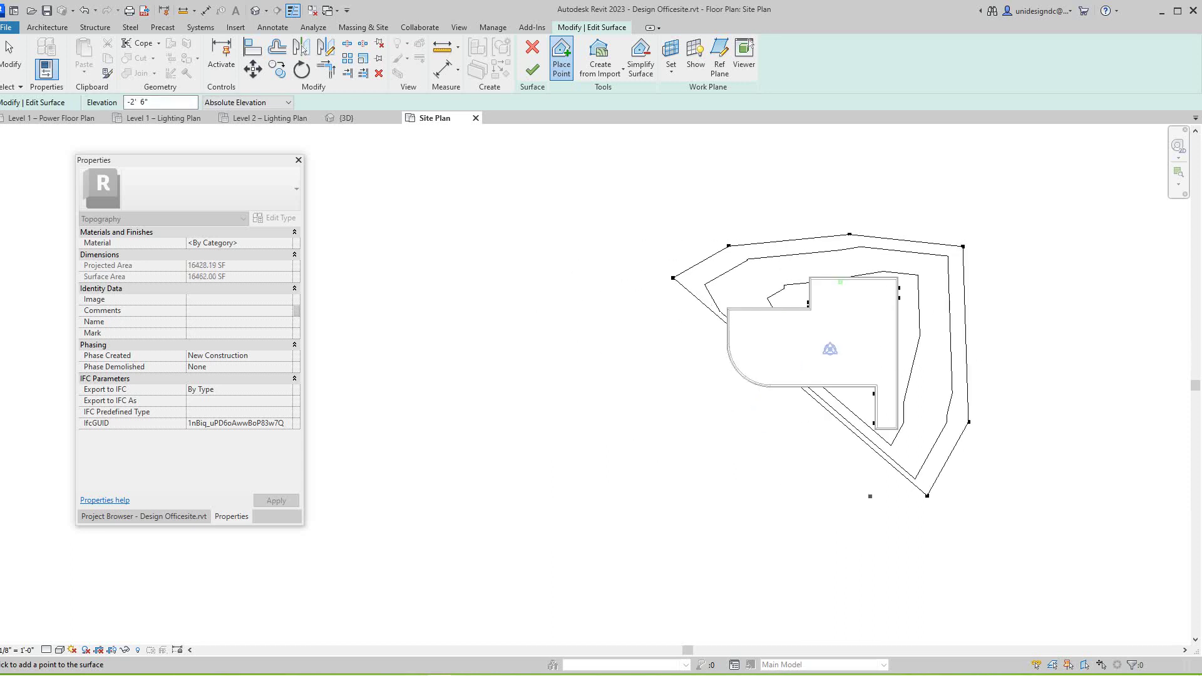
left_click(770, 482)
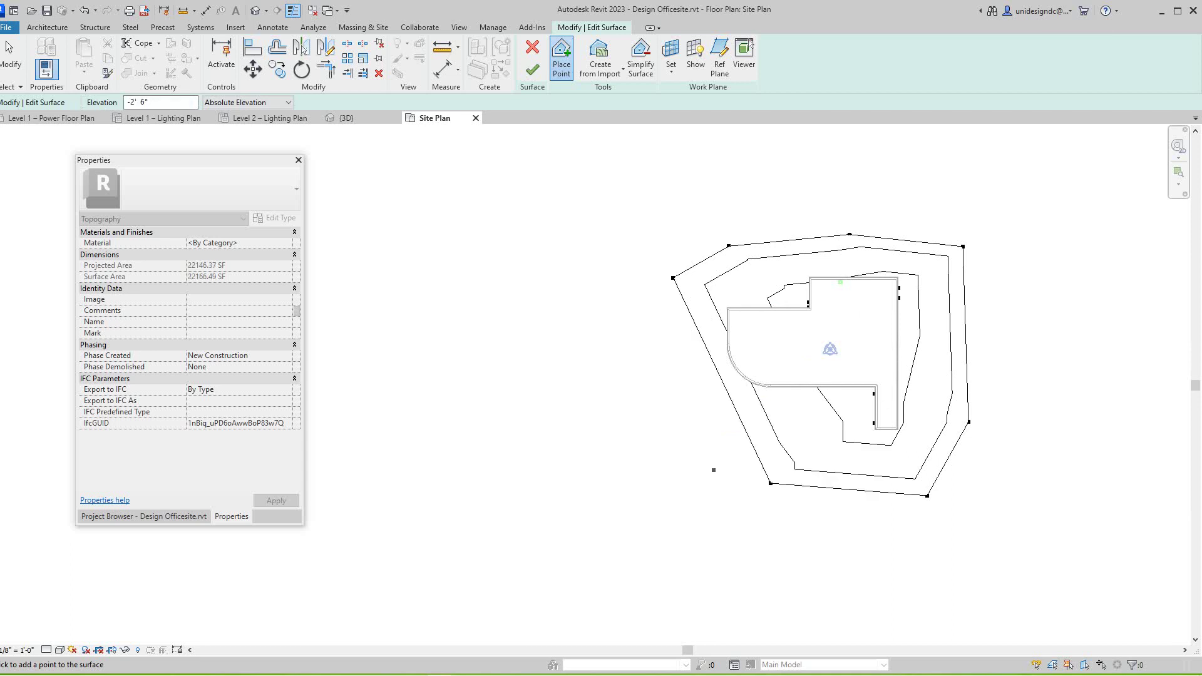
left_click(670, 471)
left_click(620, 404)
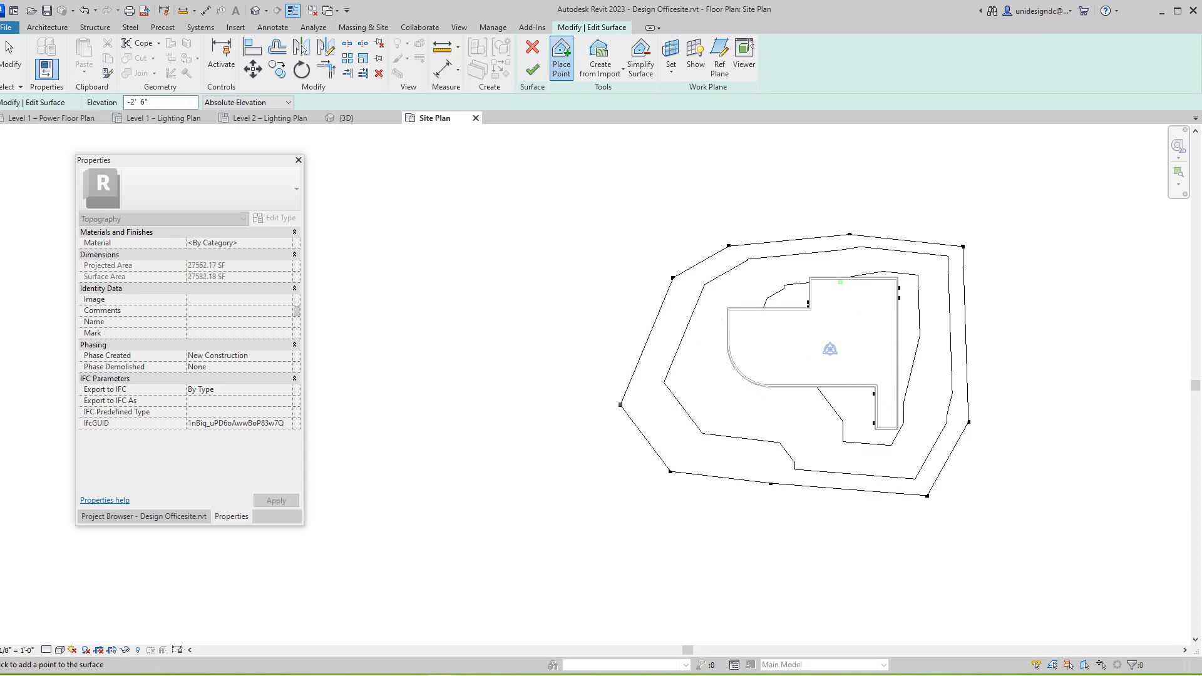
left_click(615, 293)
scroll(615, 292, "down", 1)
middle_click_drag(615, 293, 526, 315)
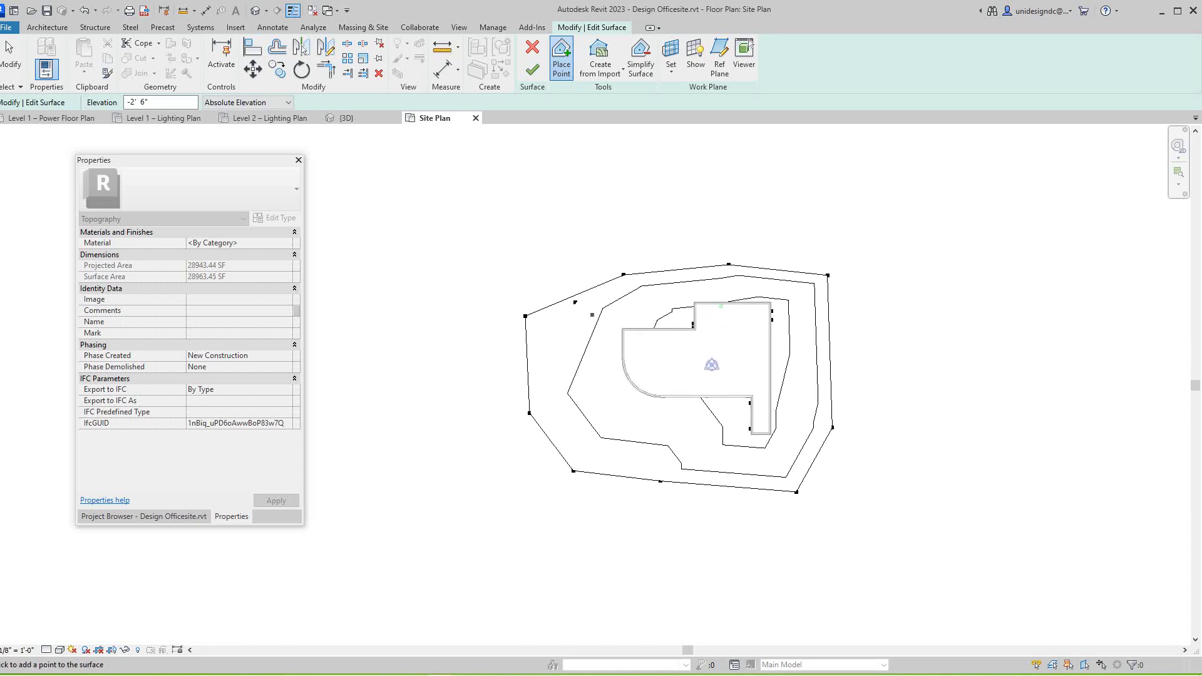
left_click(532, 70)
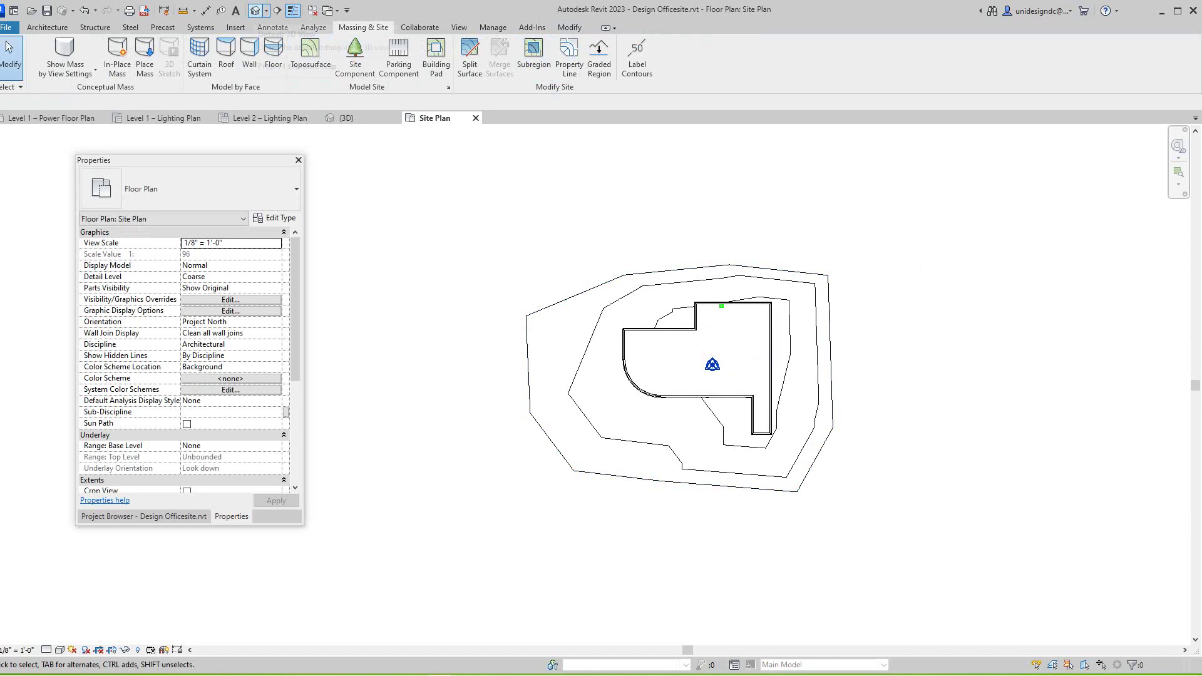
- Inspect the toposurface around the building in the default 3D view, from the front and from an angled left side
left_click(256, 11)
scroll(978, 336, "down", 2)
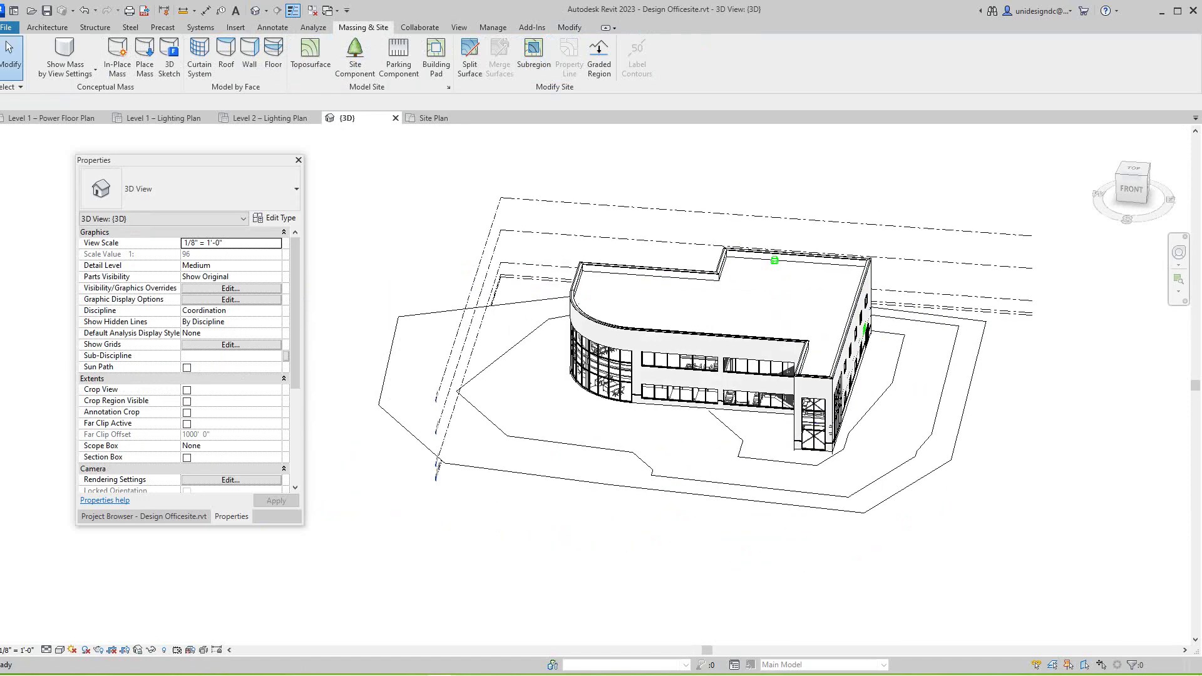
left_click(1130, 188)
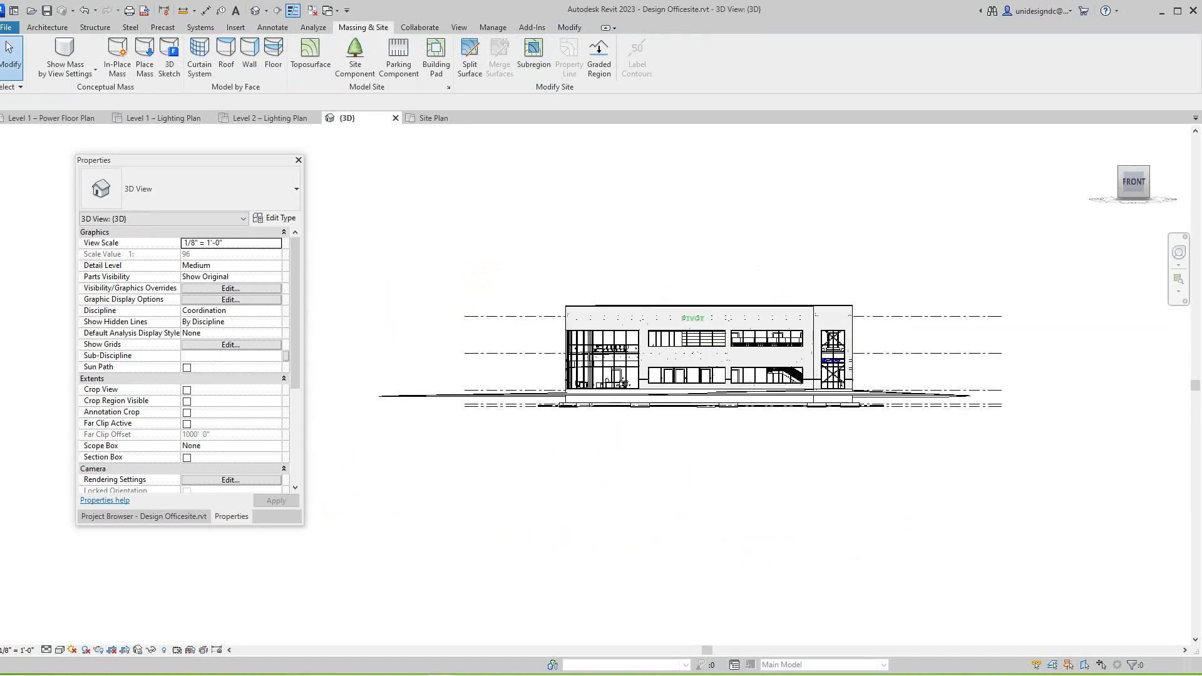
mouse_move(1131, 182)
left_mouse_down()
mouse_move(1131, 197)
mouse_move(1131, 182)
mouse_move(1165, 189)
mouse_move(1127, 192)
left_mouse_up()
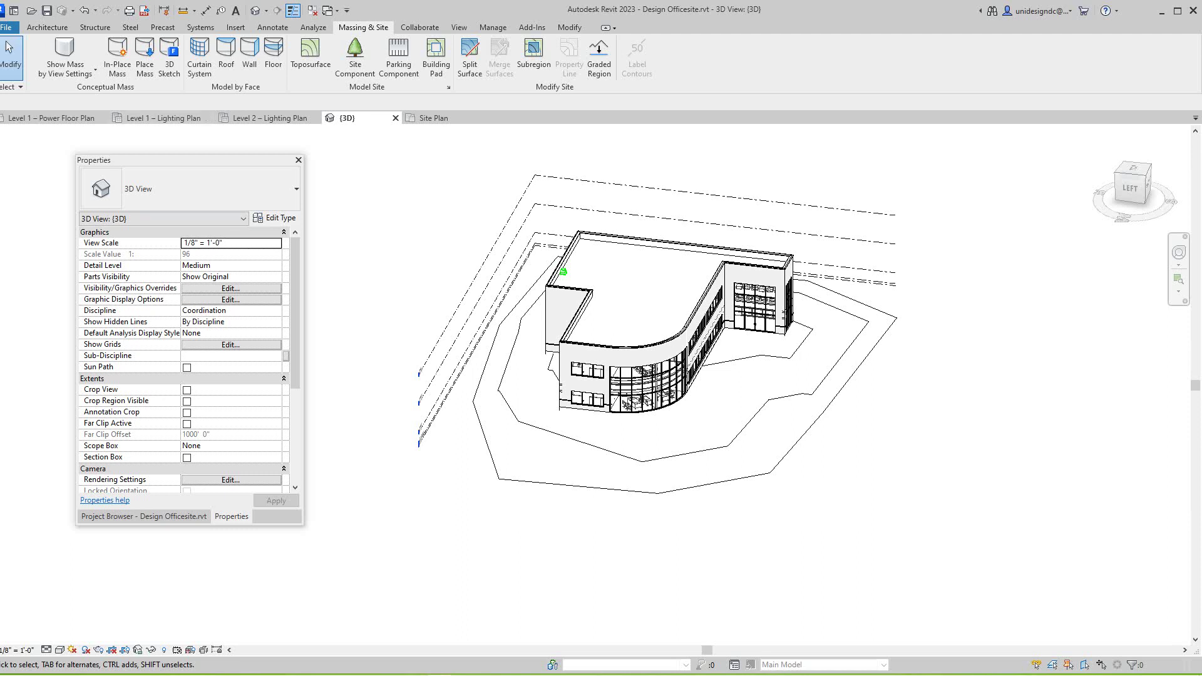
- Start a subregion in the Site Plan view and sketch a rectangle about 4' by 18' against the west wall of the narrow south wing
left_click(434, 118)
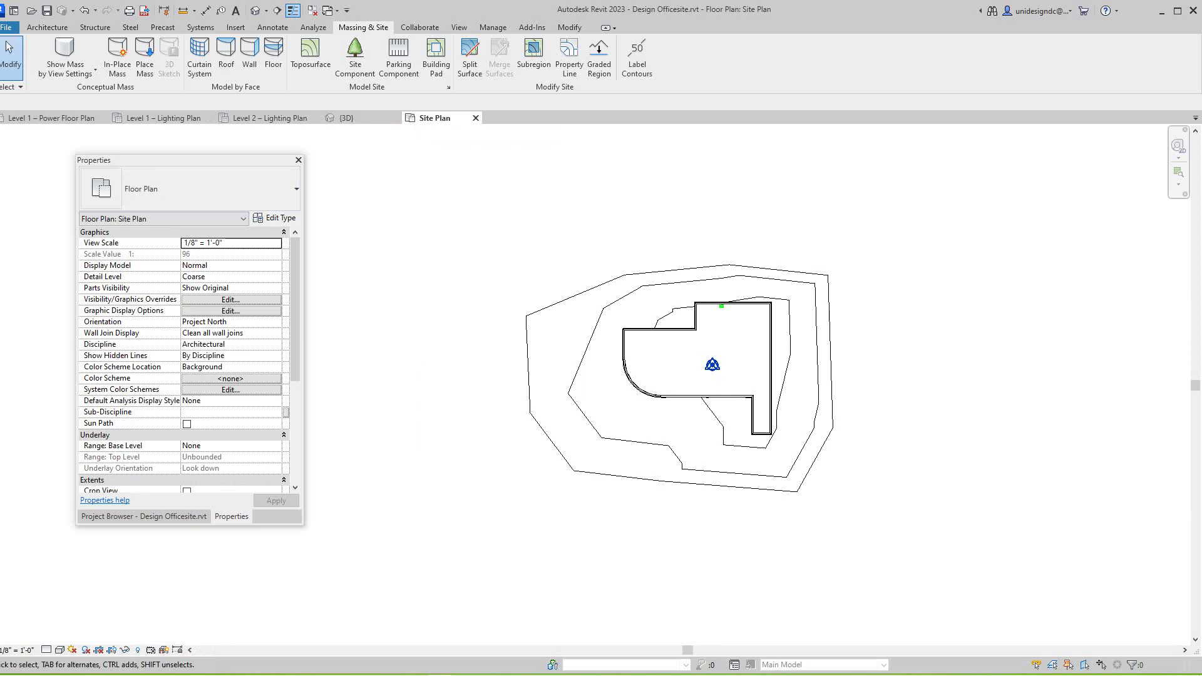
scroll(863, 381, "up", 3)
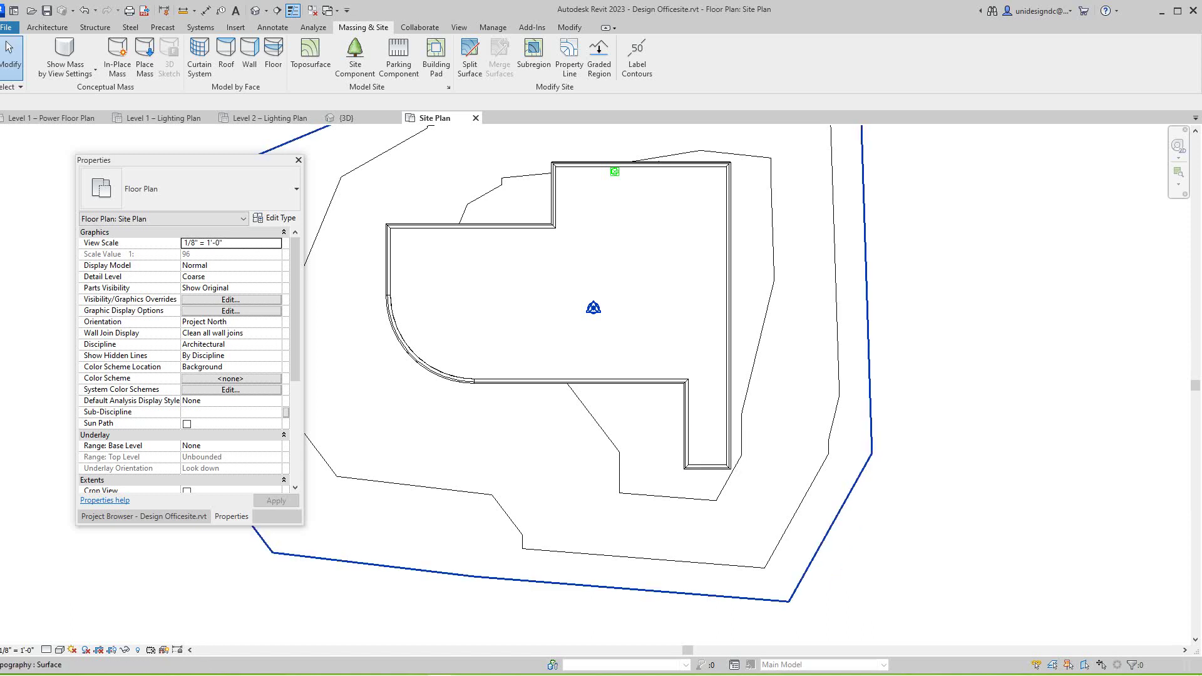
left_click(533, 57)
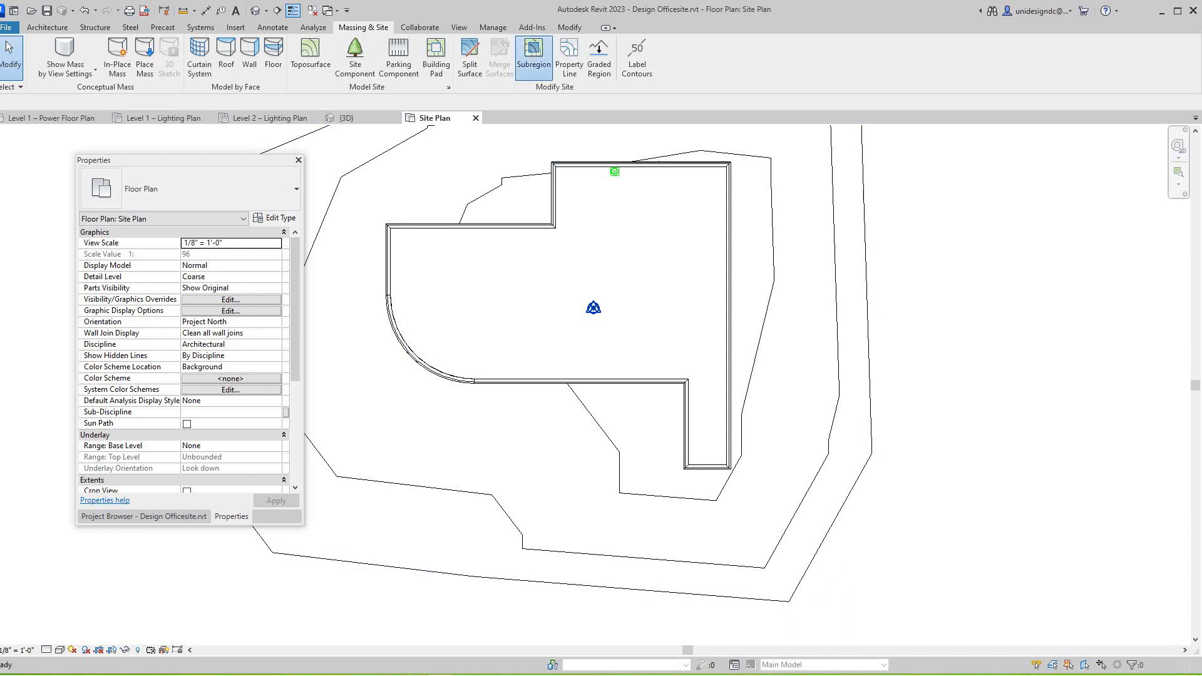
scroll(645, 440, "up", 2)
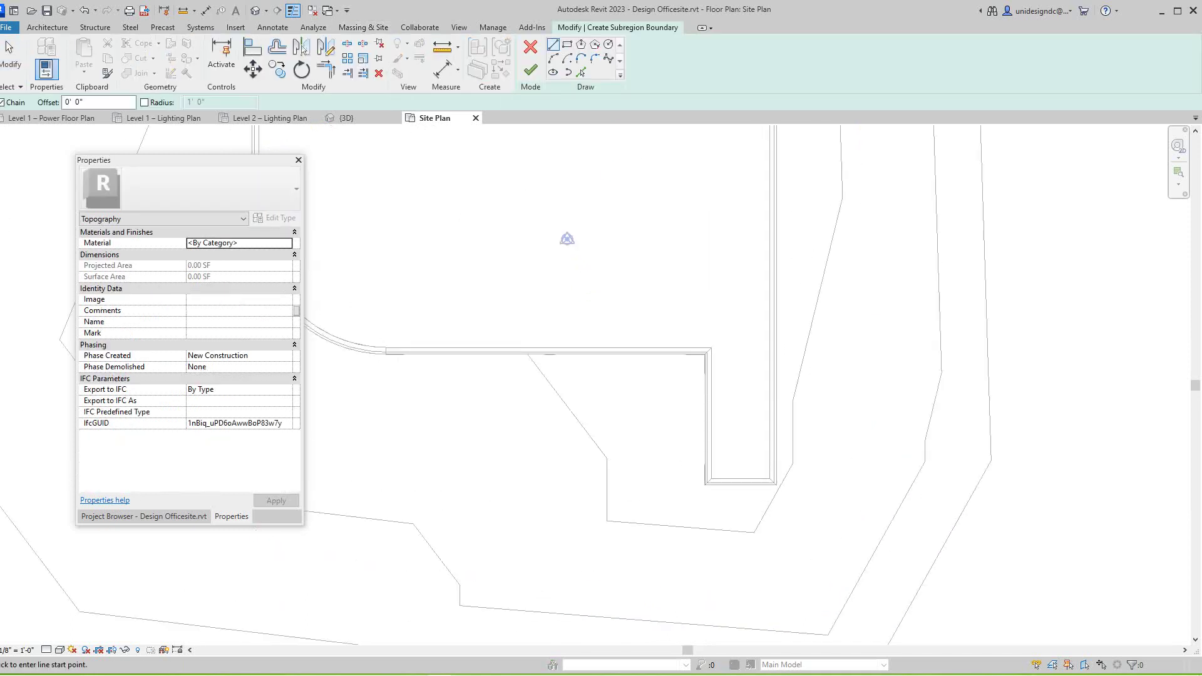
scroll(679, 433, "up", 1)
scroll(687, 423, "up", 1)
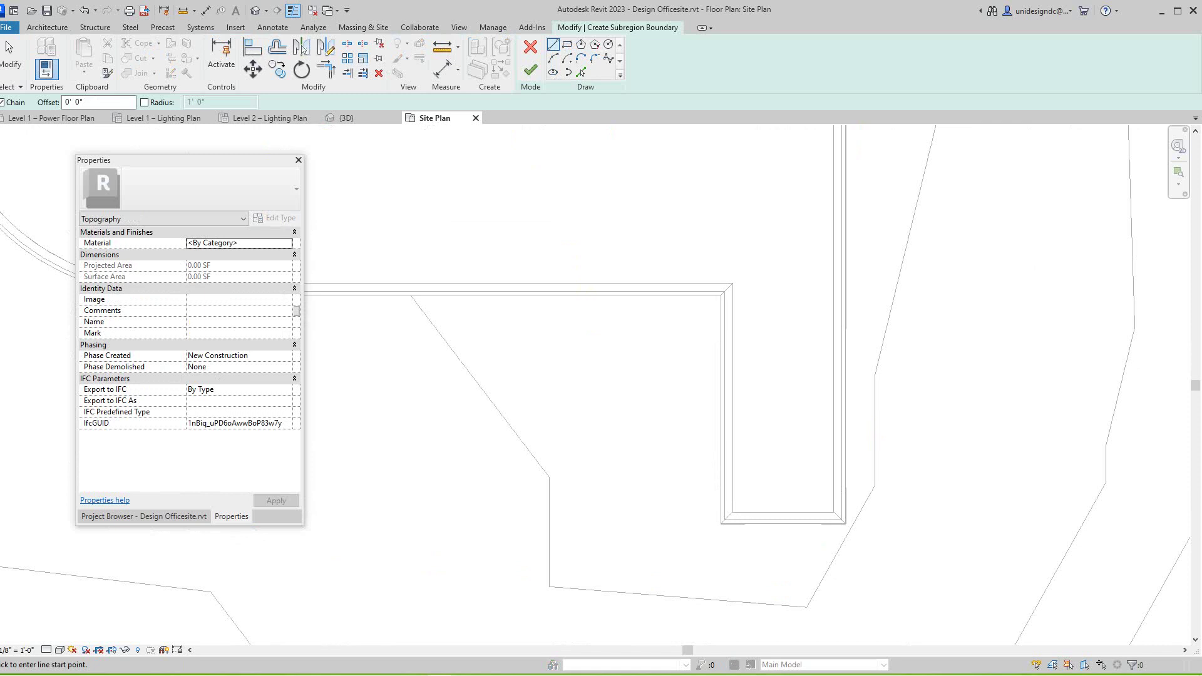
left_click(567, 44)
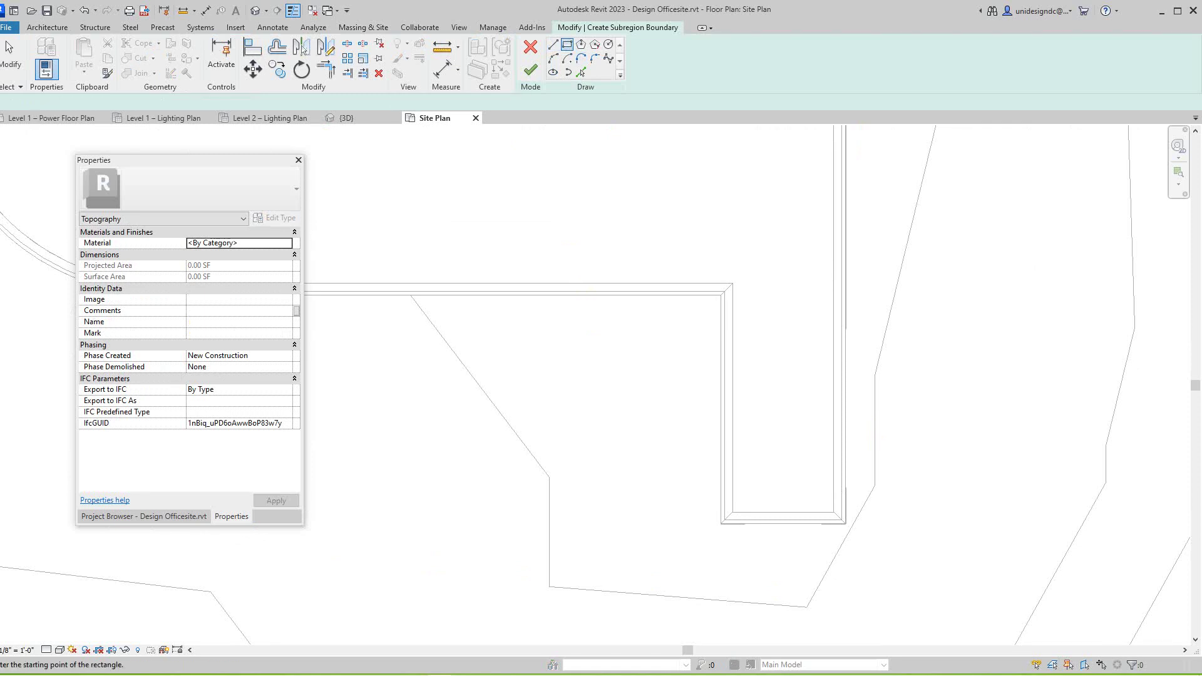
scroll(710, 370, "up", 1)
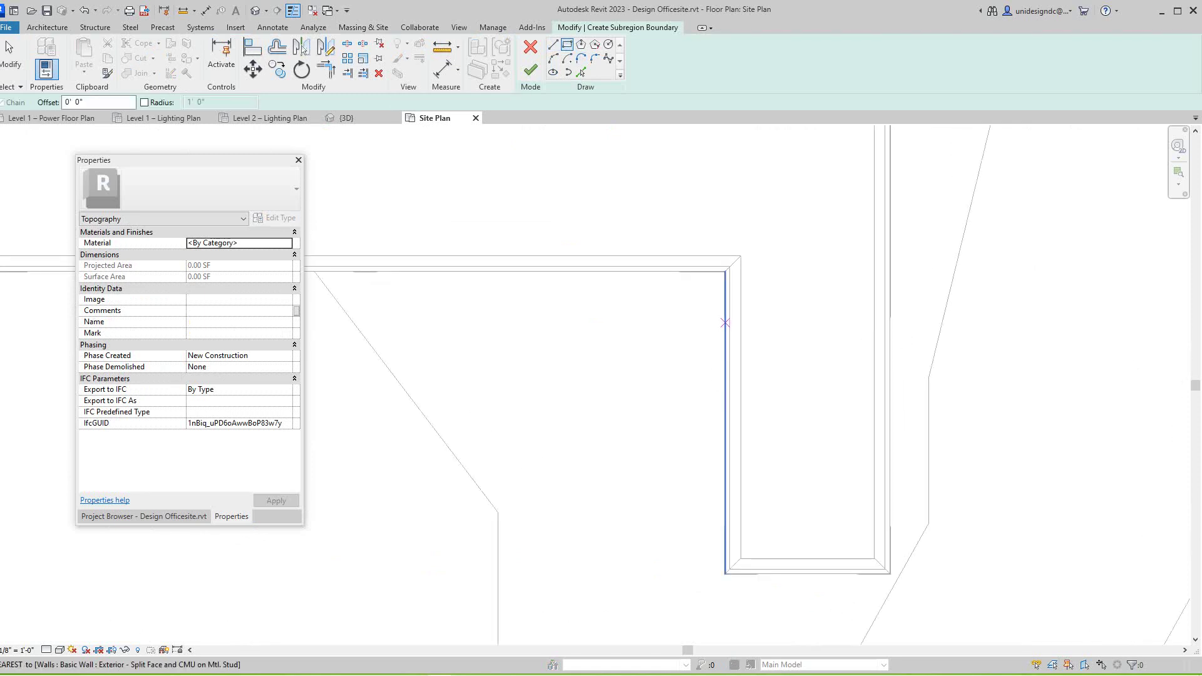
left_click(724, 317)
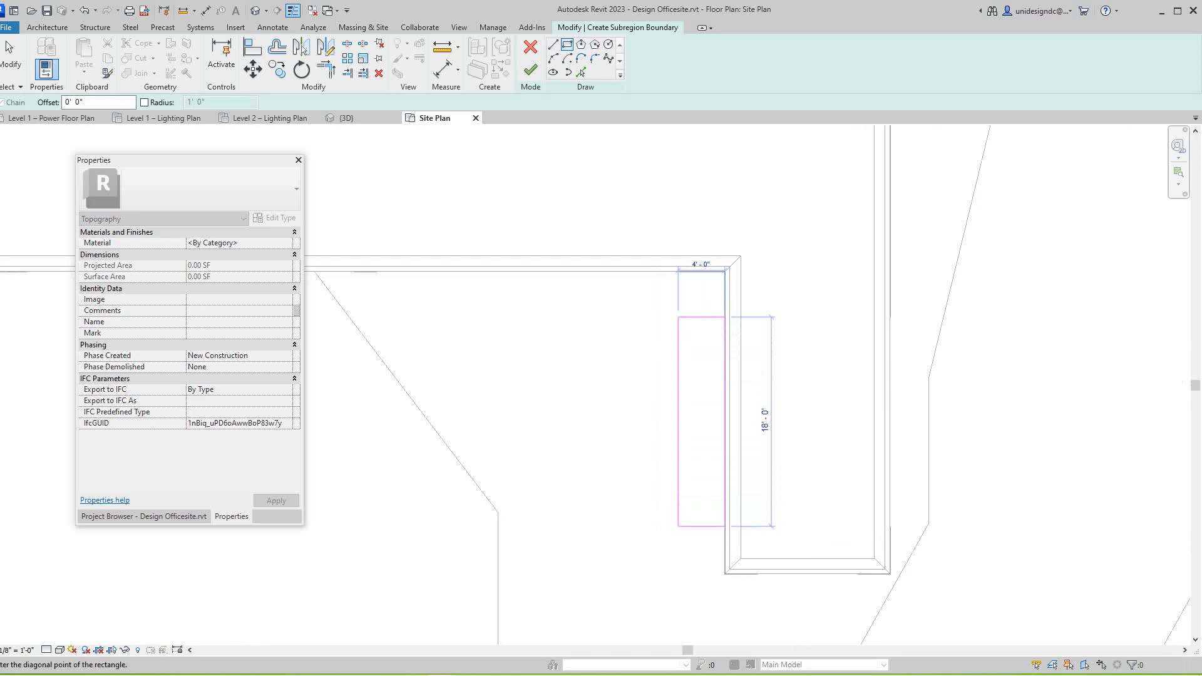
left_click(677, 525)
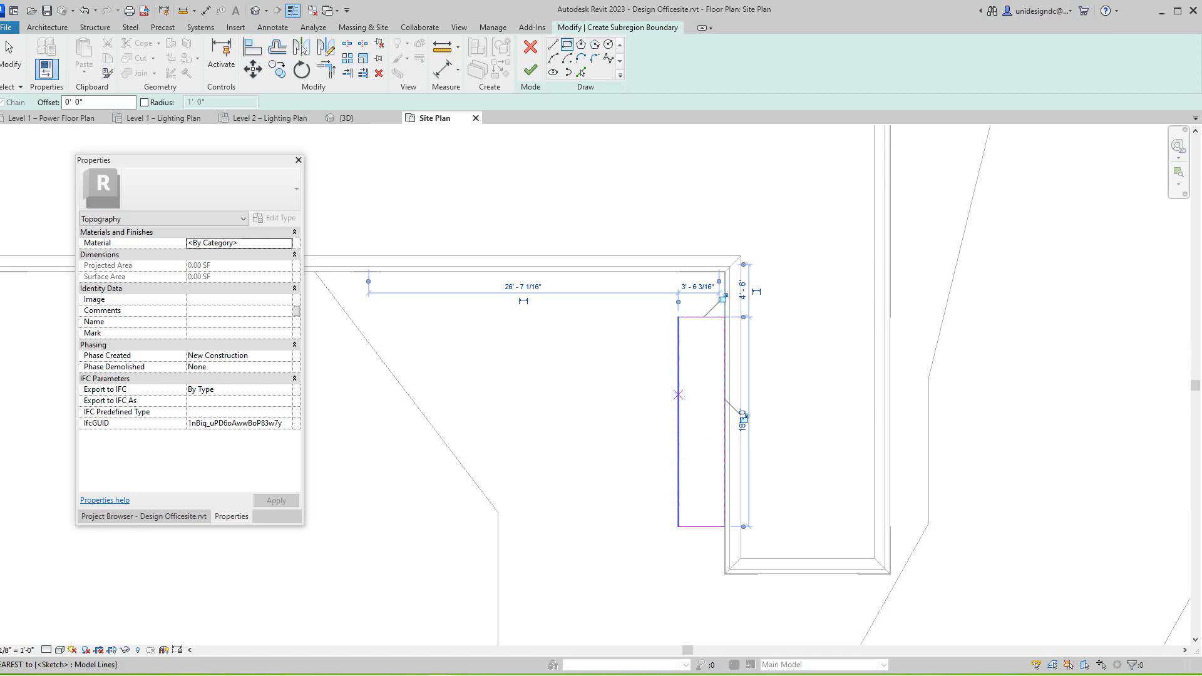
- Sketch a second rectangle about 95' 6" by 6' as a walkway running west from the first rectangle's west edge
left_click(678, 394)
scroll(544, 440, "down", 3)
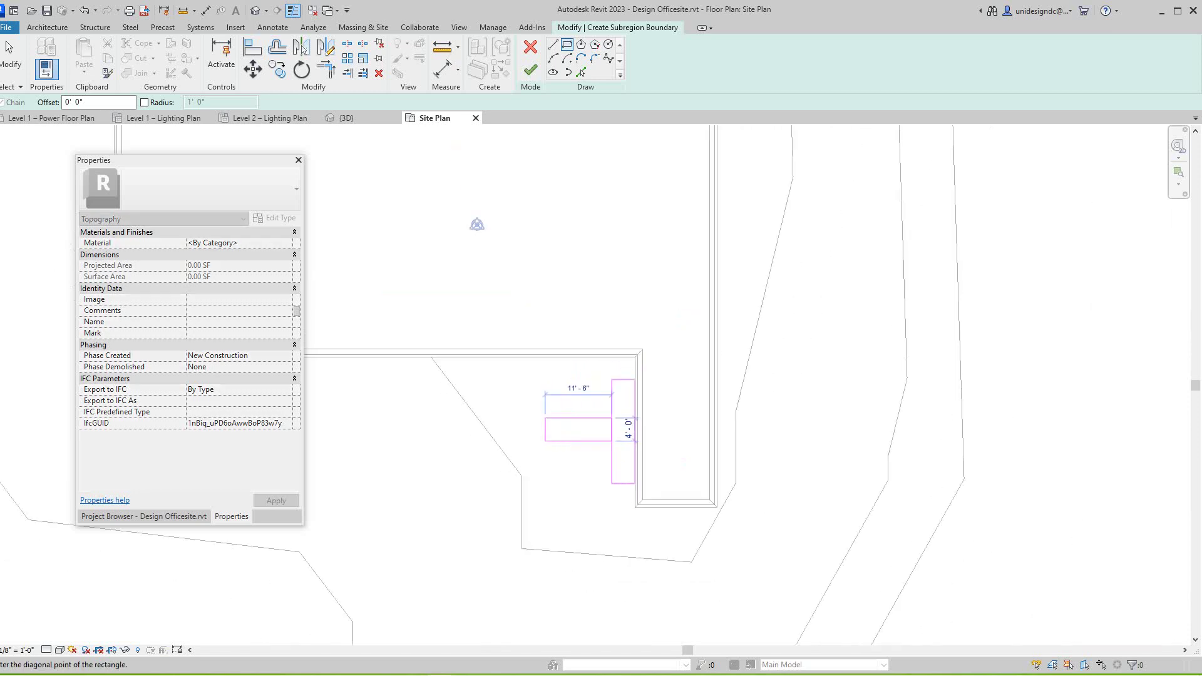
middle_click_drag(544, 440, 782, 451)
scroll(518, 461, "down", 2)
middle_click_drag(517, 462, 665, 489)
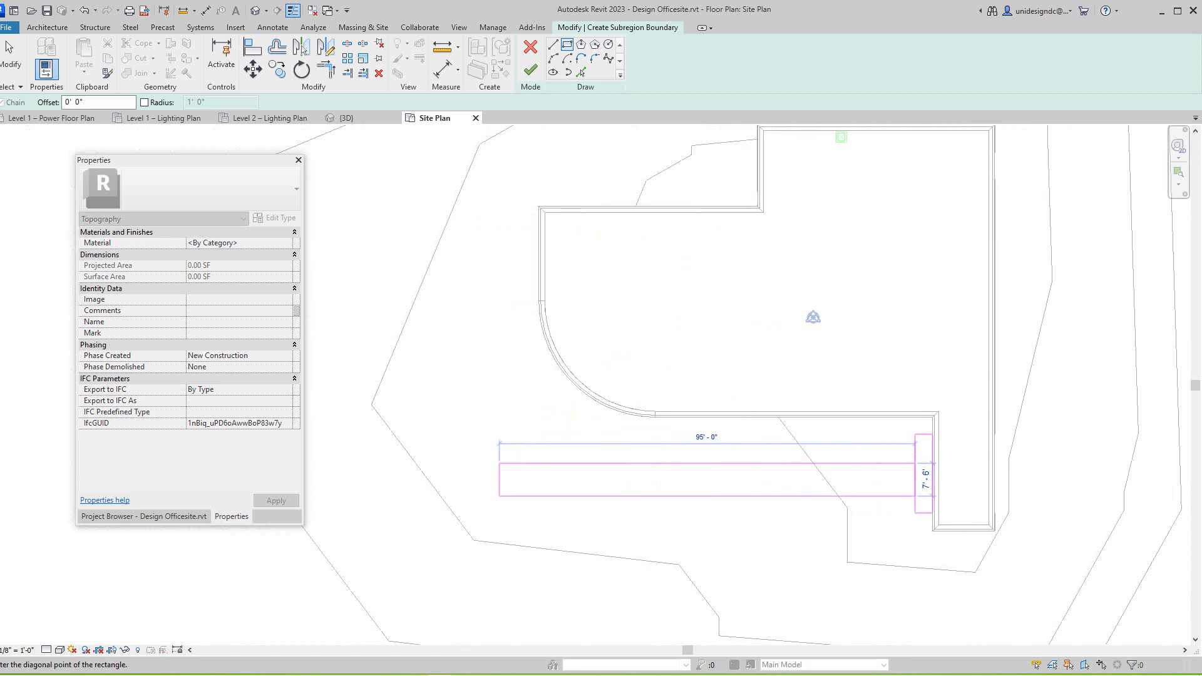
scroll(499, 495, "up", 3)
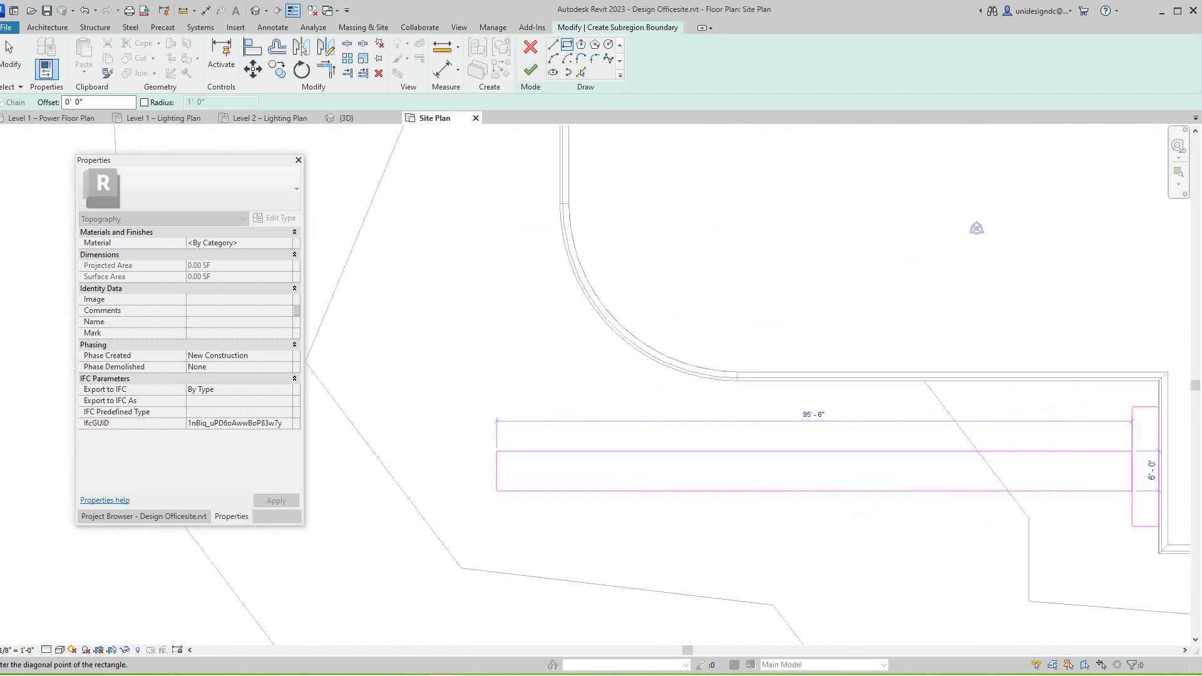
left_click(1131, 491)
scroll(1131, 490, "down", 2)
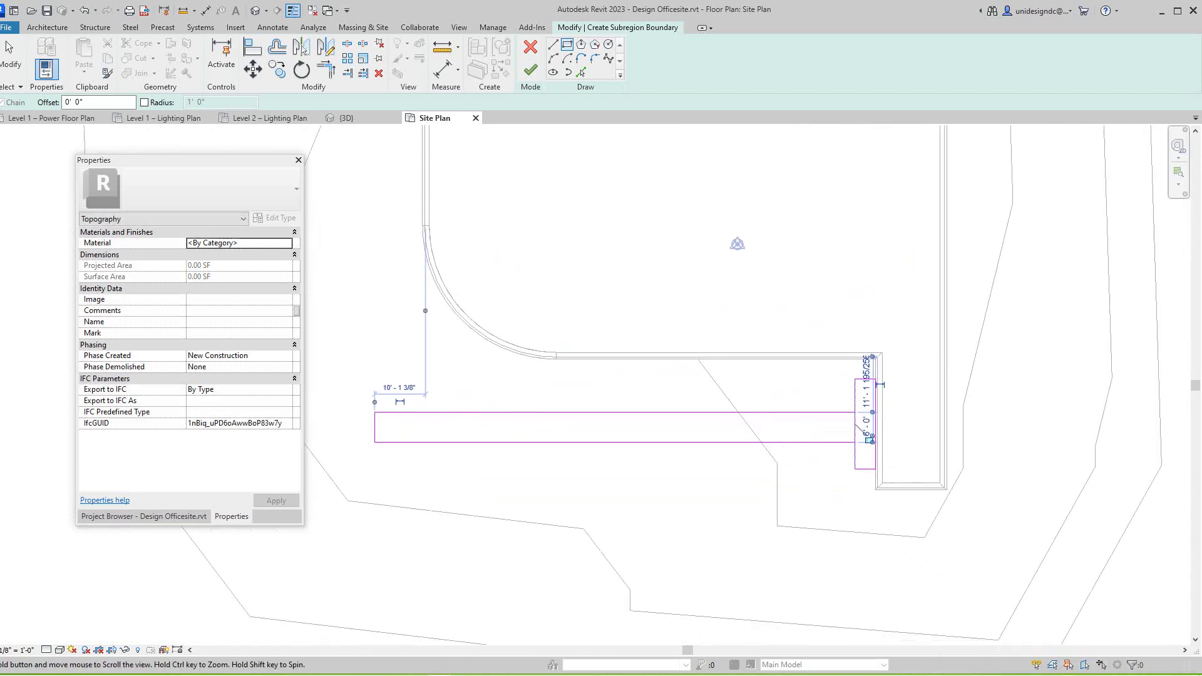
key("Escape")
- Delete the walkway rectangle's short east edge where it overlaps the landing rectangle
scroll(861, 424, "up", 2)
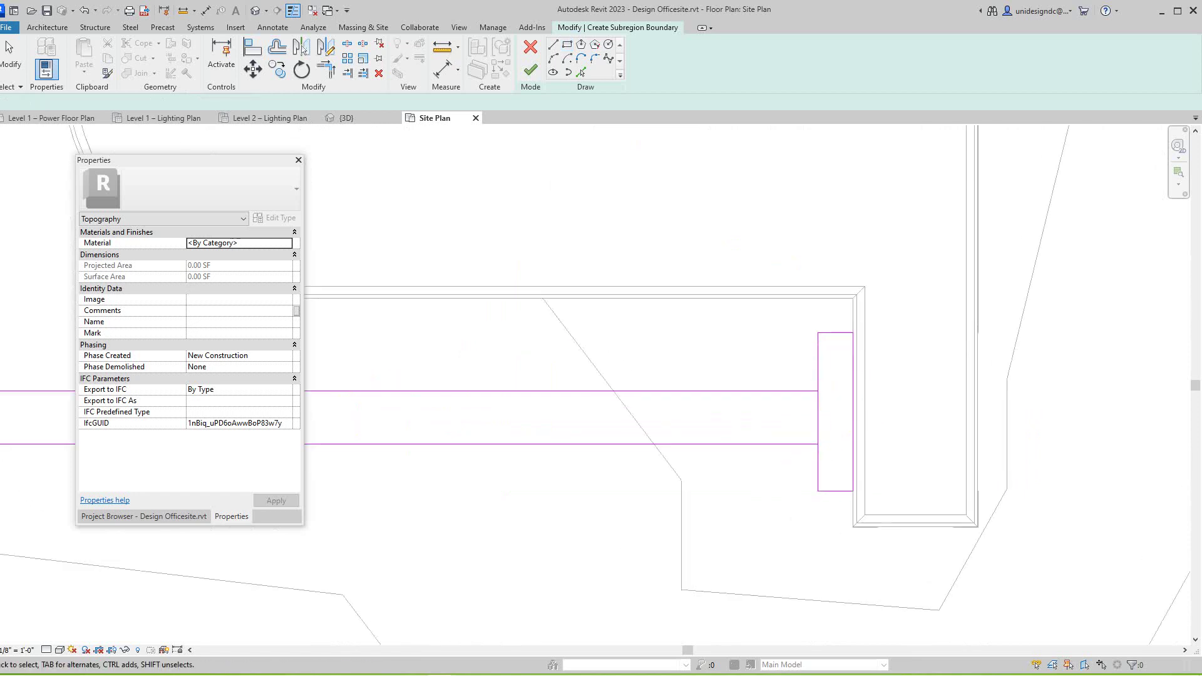
key("Escape")
left_click(817, 425)
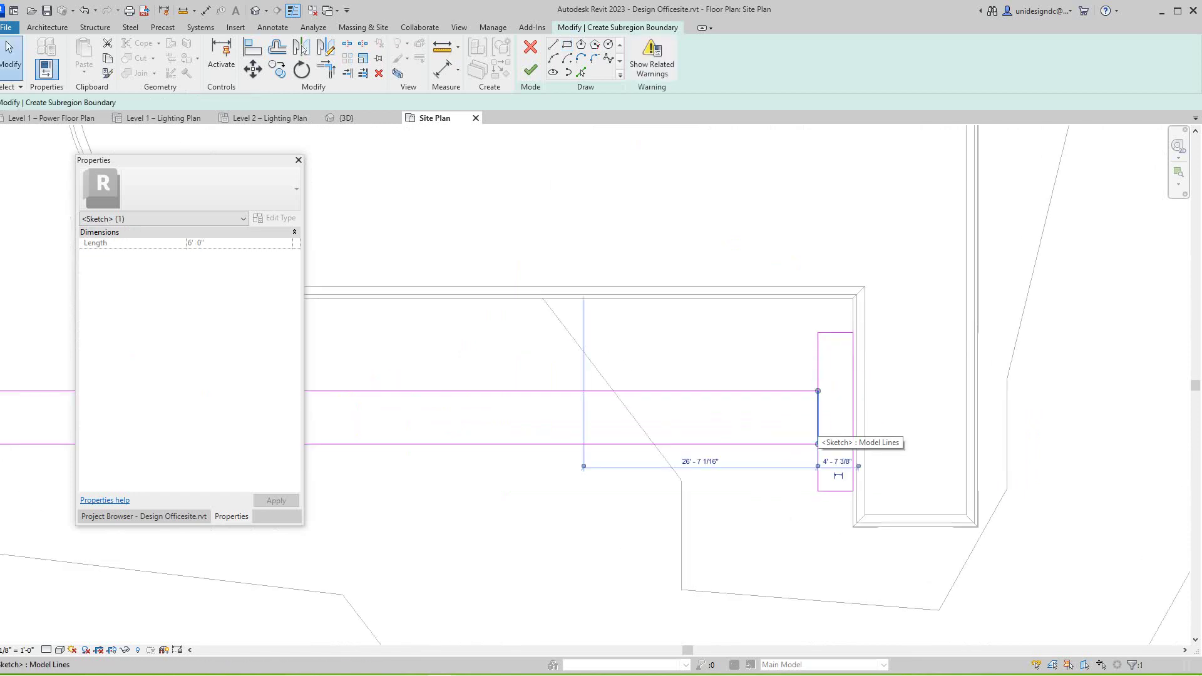
key("Delete")
left_click(818, 418)
key("Escape")
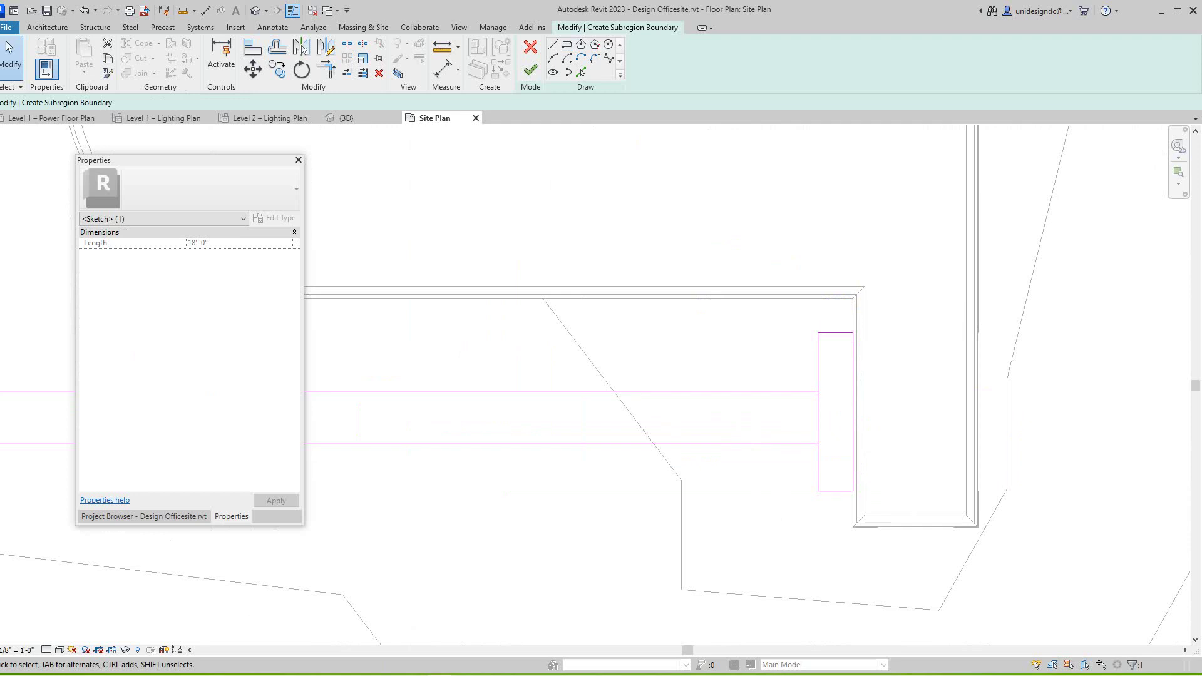
- Try to trim the walkway's north line and the landing's west edge to a corner
scroll(823, 413, "up", 2)
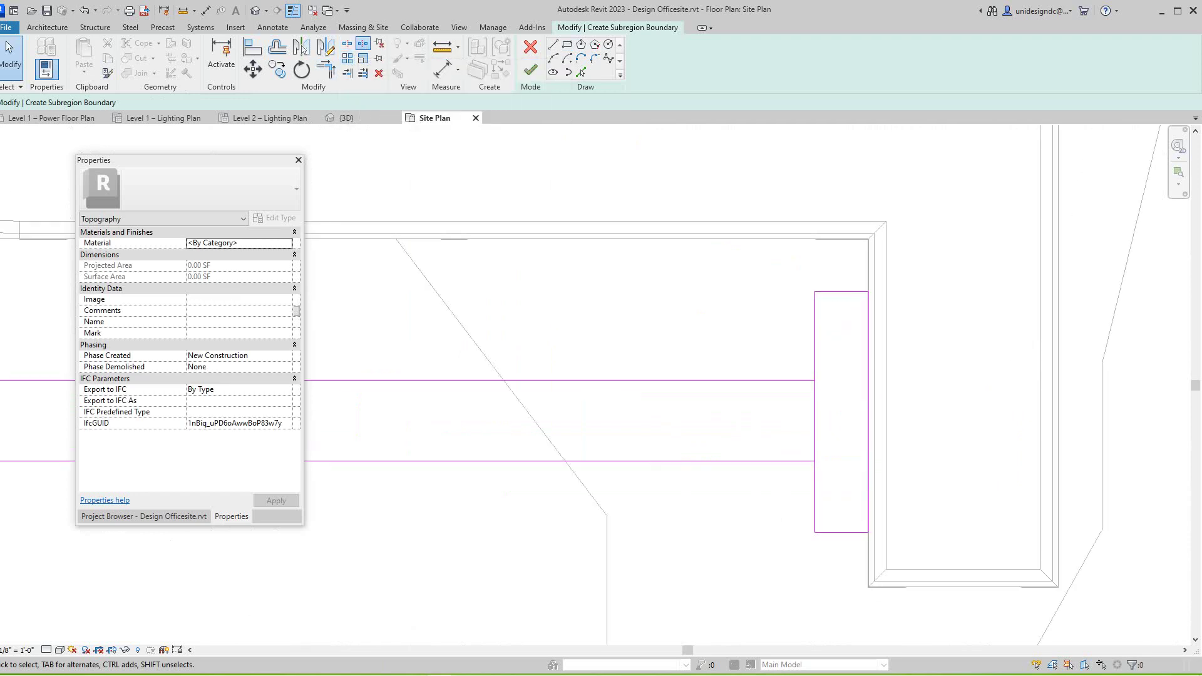
left_click(301, 47)
key("Escape")
left_click(326, 70)
left_click(707, 380)
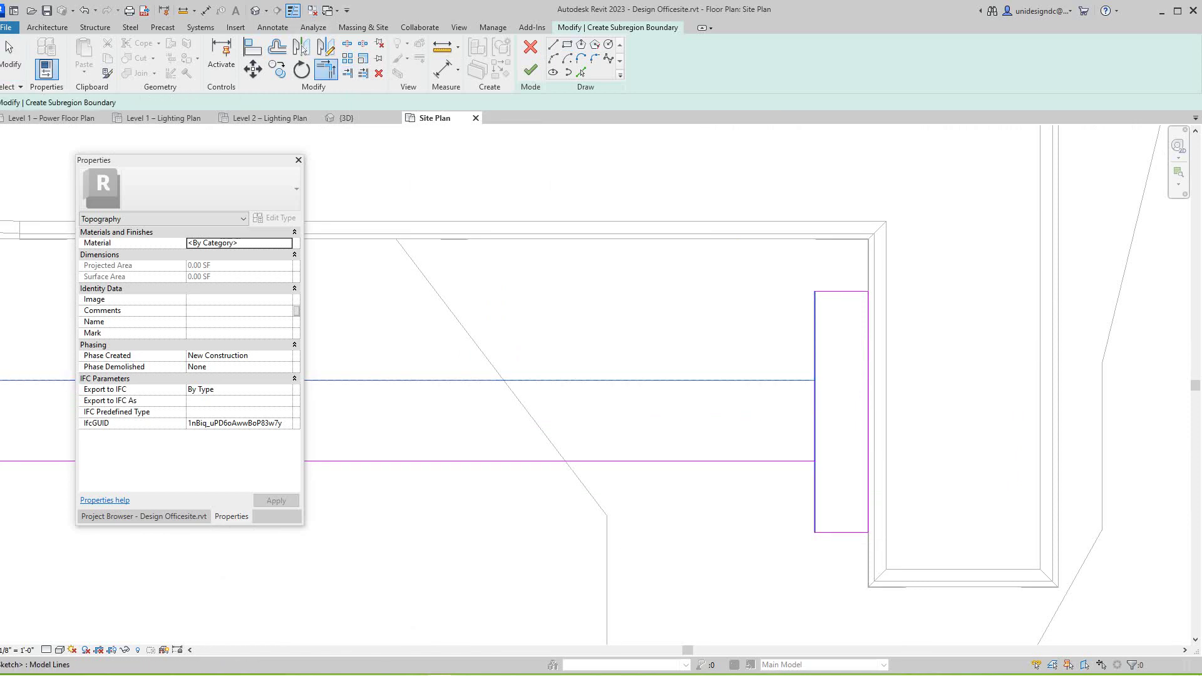
left_click(814, 338)
key("Escape")
scroll(750, 350, "down", 1)
key("Escape")
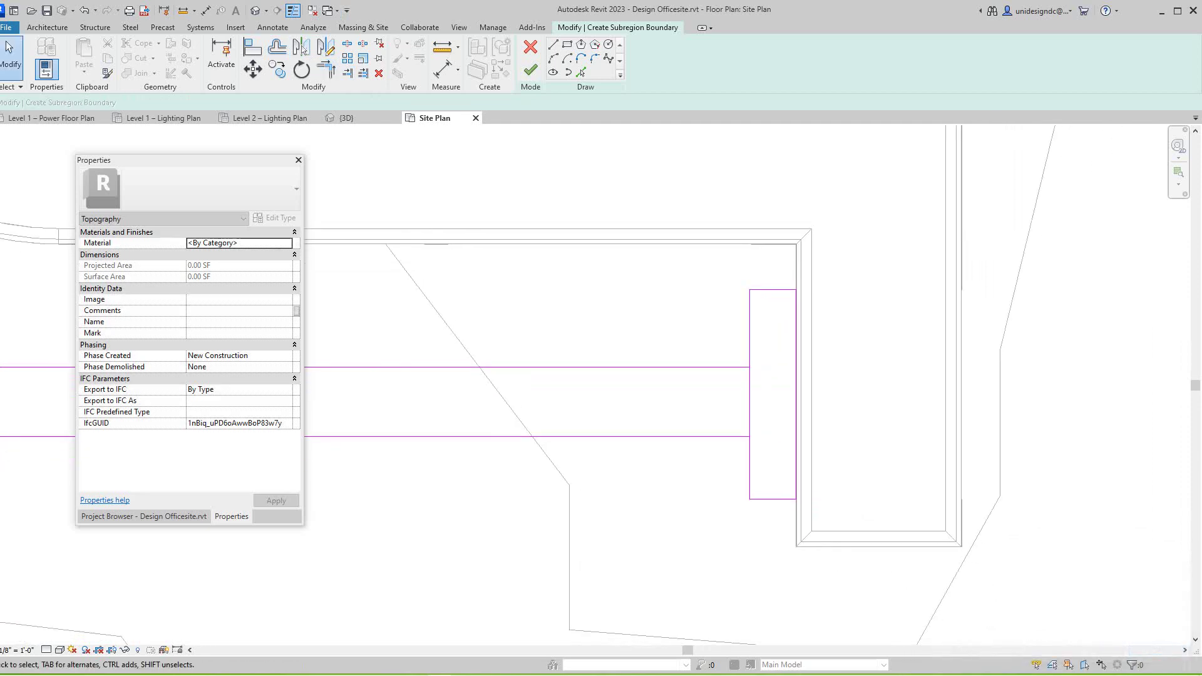
- Shorten the landing's west edge from its south end to the walkway's north line, unjoining the connected sketch elements
left_click(749, 413)
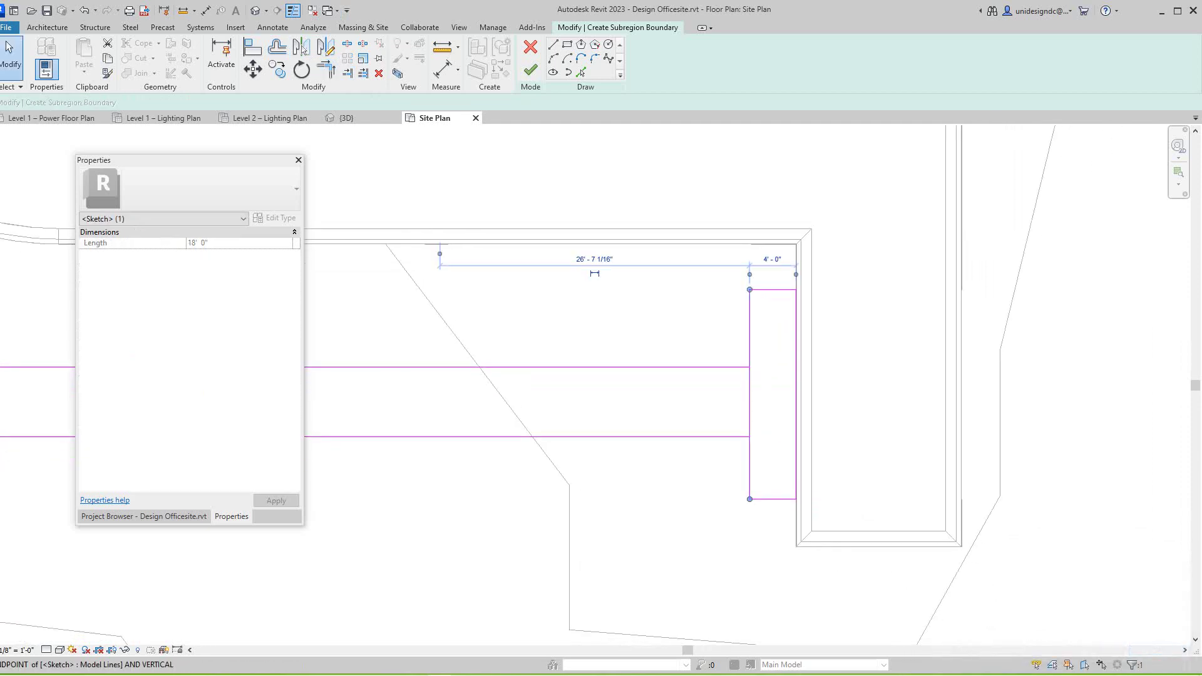
left_click_drag(749, 499, 750, 367)
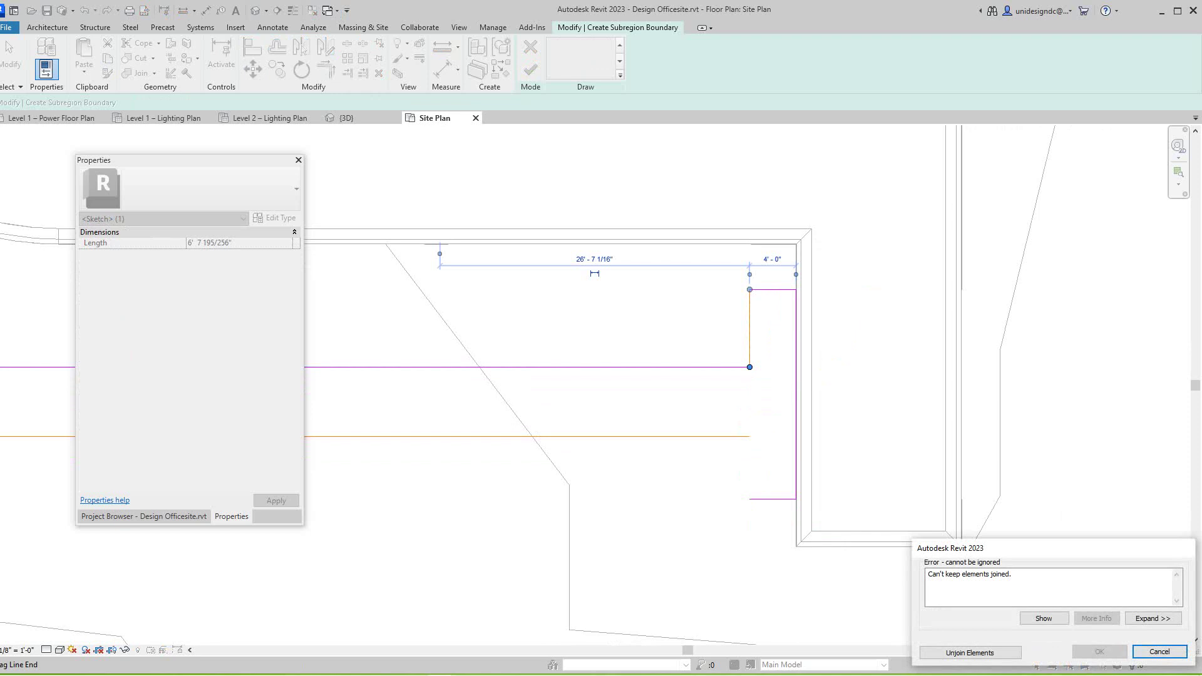
left_click(970, 652)
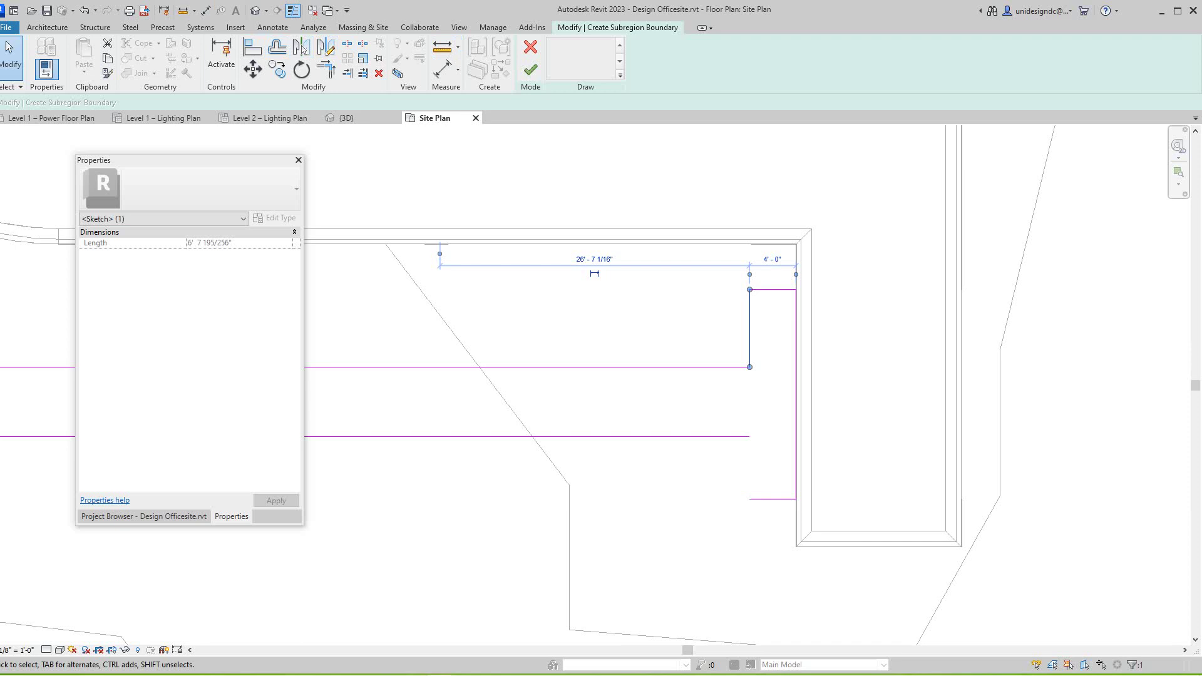
key("Escape")
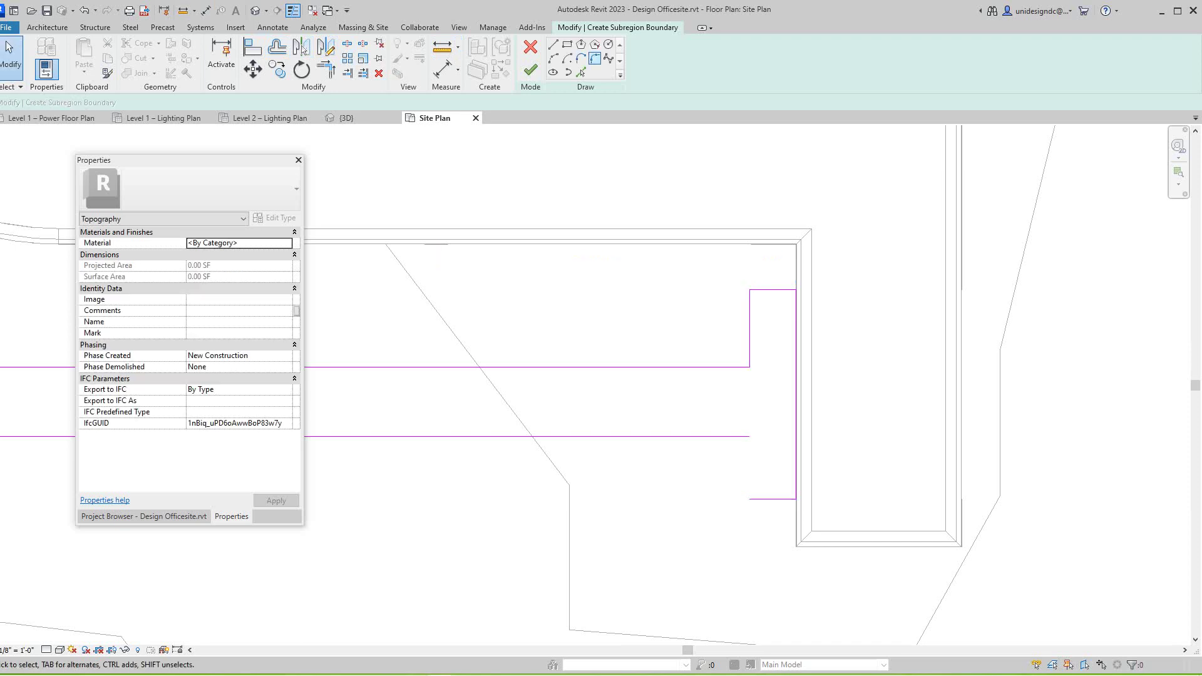
- Draw a line from the landing's southwest corner up to the walkway's south line to close the T-shaped boundary
left_click(553, 45)
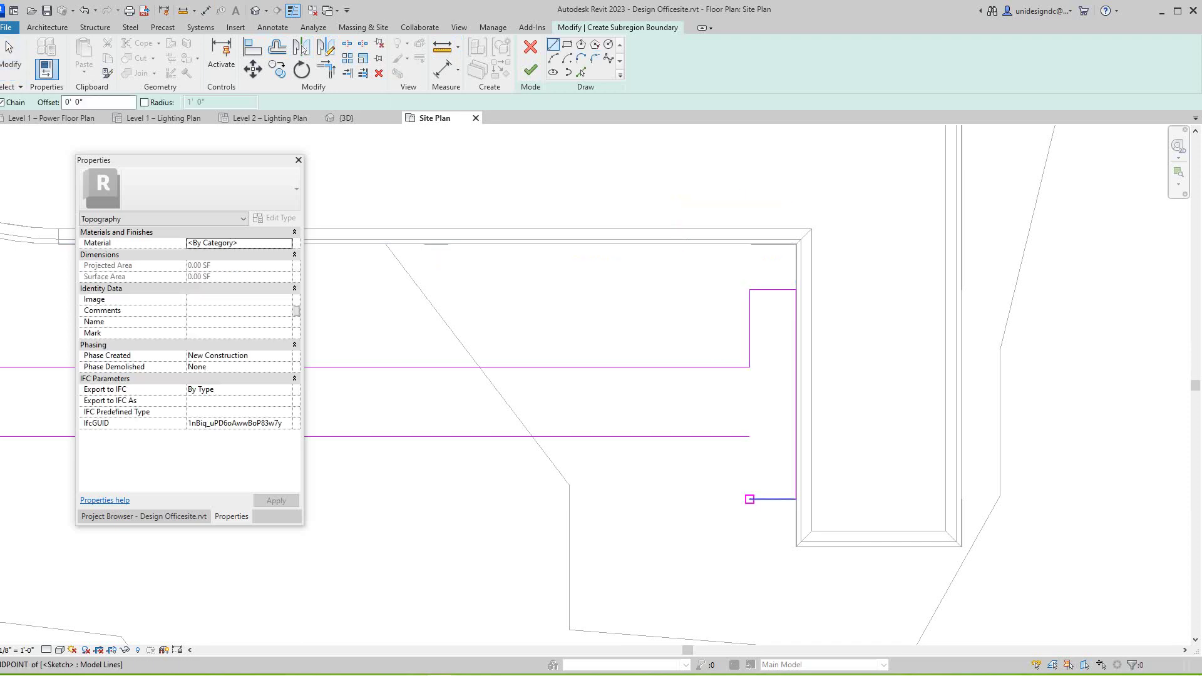
left_click(749, 499)
left_click(749, 436)
key("Escape")
key("Escape")
scroll(748, 432, "down", 2)
scroll(751, 434, "down", 2)
middle_click_drag(751, 435, 972, 430)
scroll(886, 466, "down", 2)
middle_click_drag(886, 466, 846, 459)
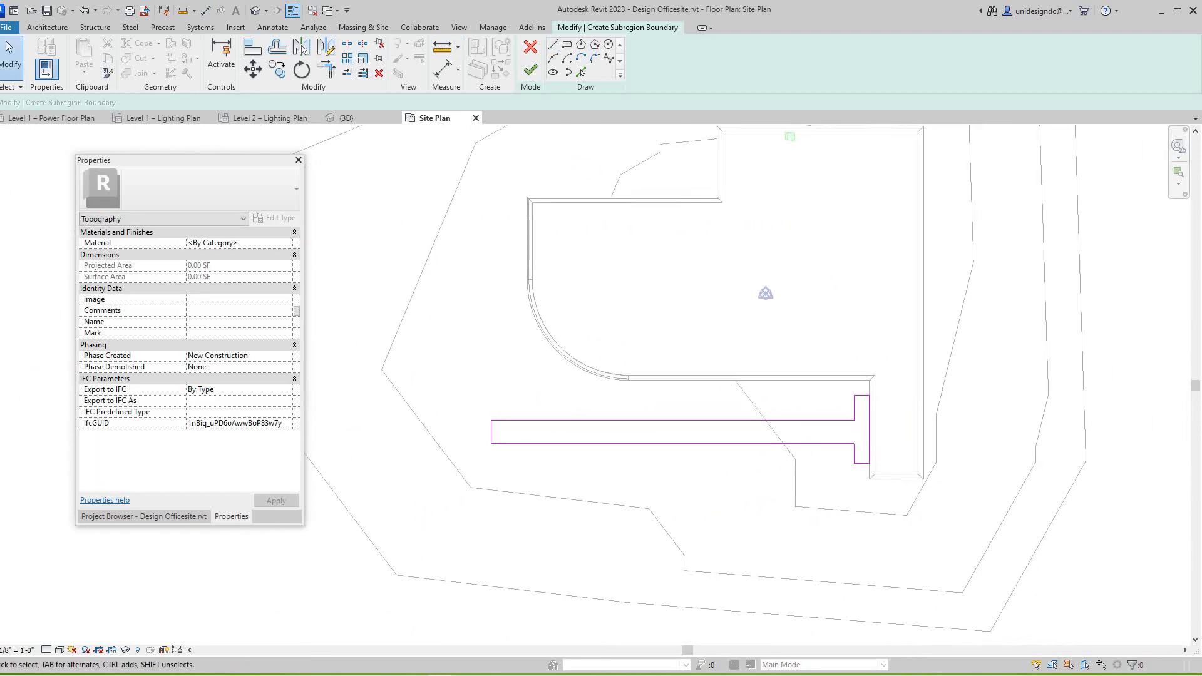
- Set the distance from the wing wall to the landing's west edge north of the walkway to 5'
scroll(846, 459, "up", 4)
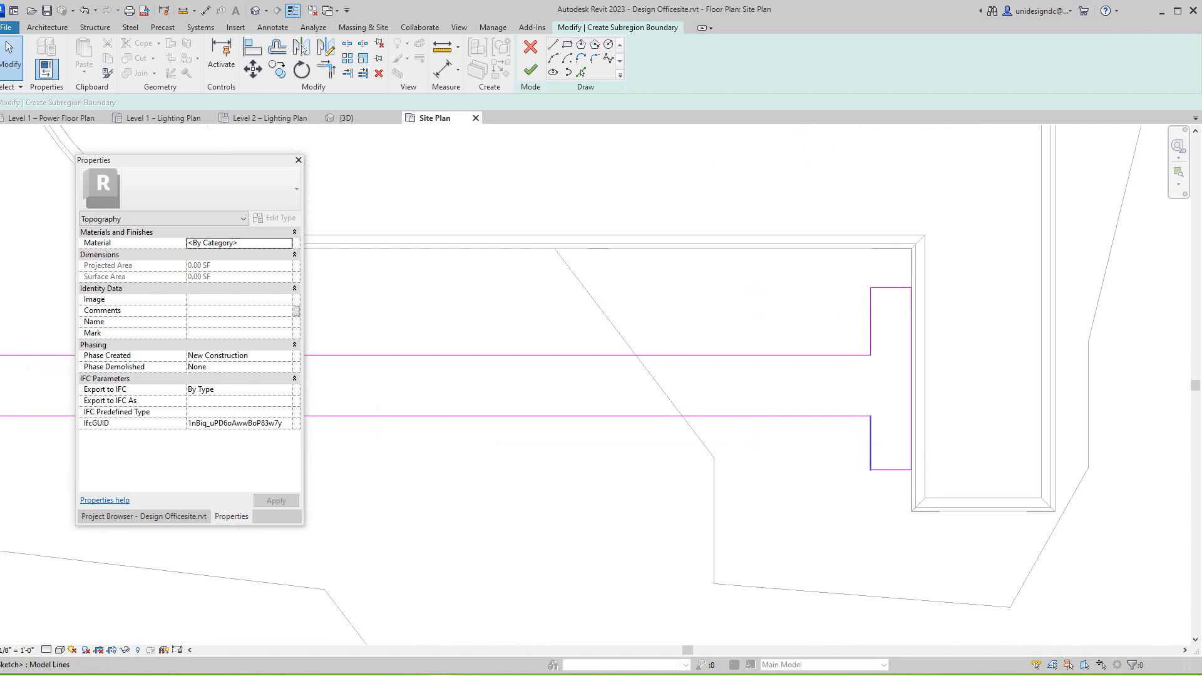
scroll(870, 448, "down", 1)
scroll(896, 322, "up", 1)
left_click(867, 335)
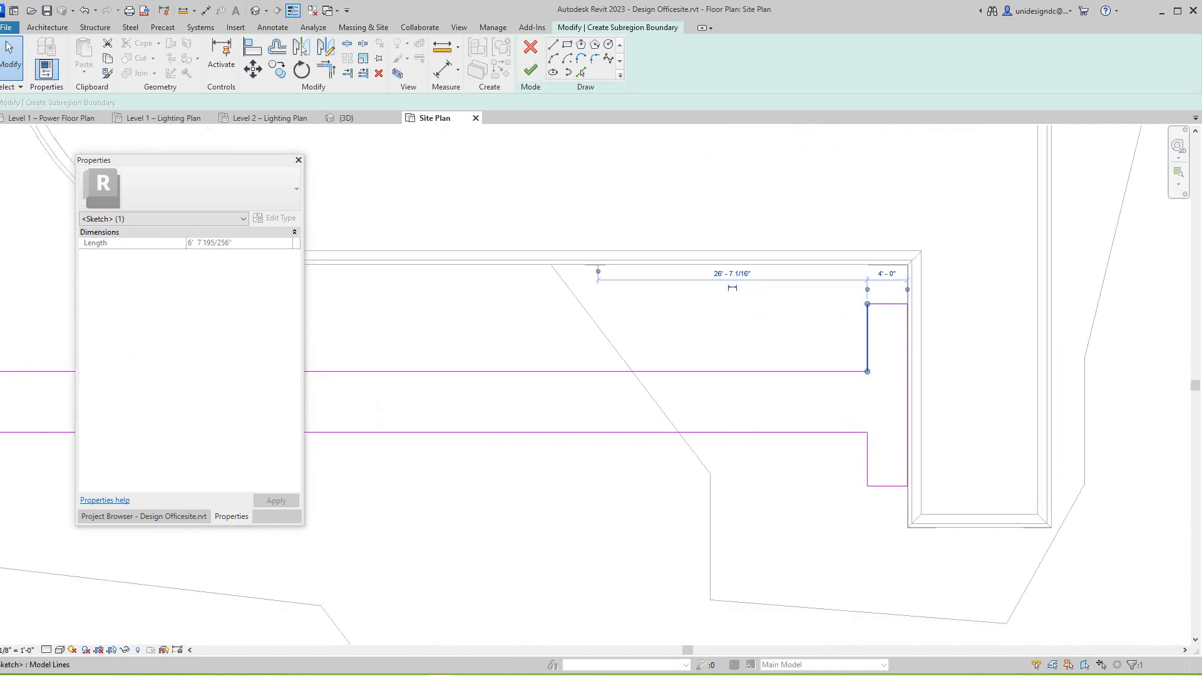
scroll(880, 299, "up", 2)
left_click(891, 263)
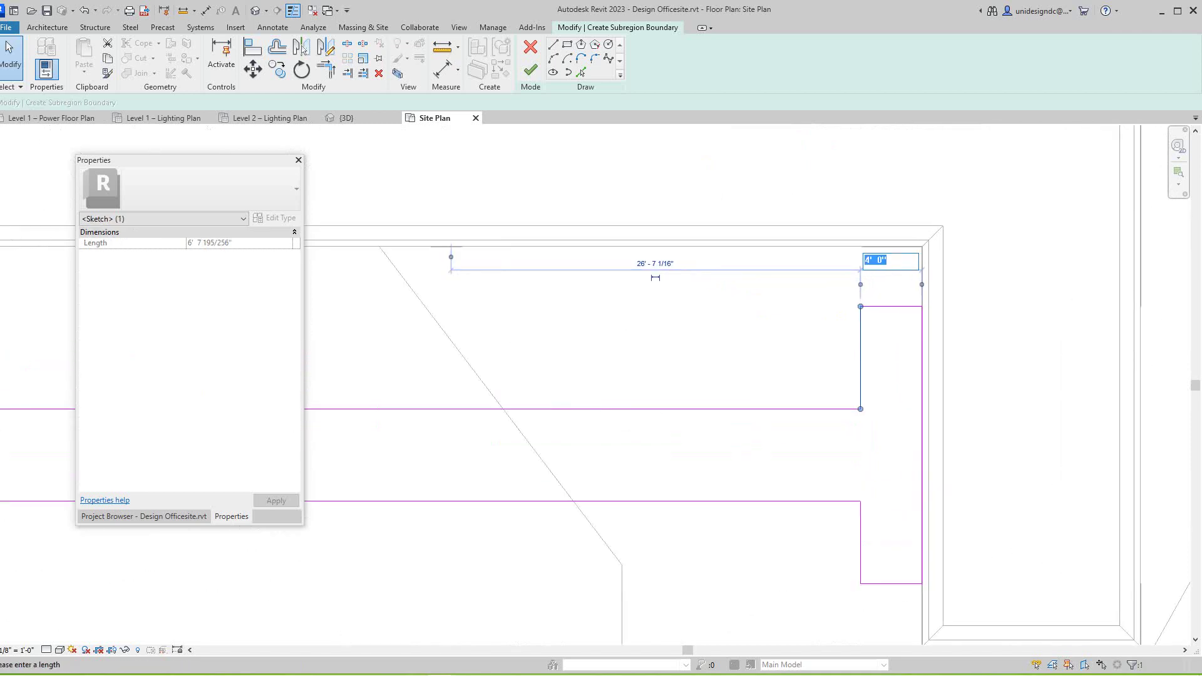
type("5")
key("Return")
scroll(864, 251, "down", 3)
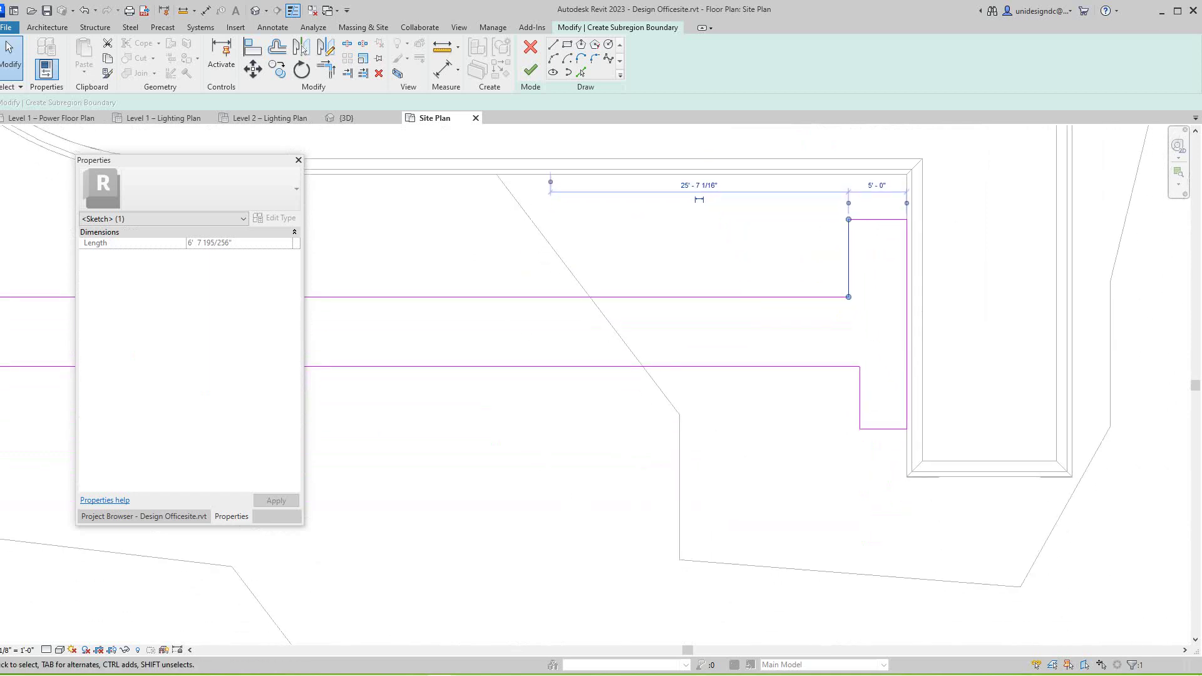
- Set the distance from the wing wall to the landing's west edge south of the walkway to 5'
left_click(873, 380)
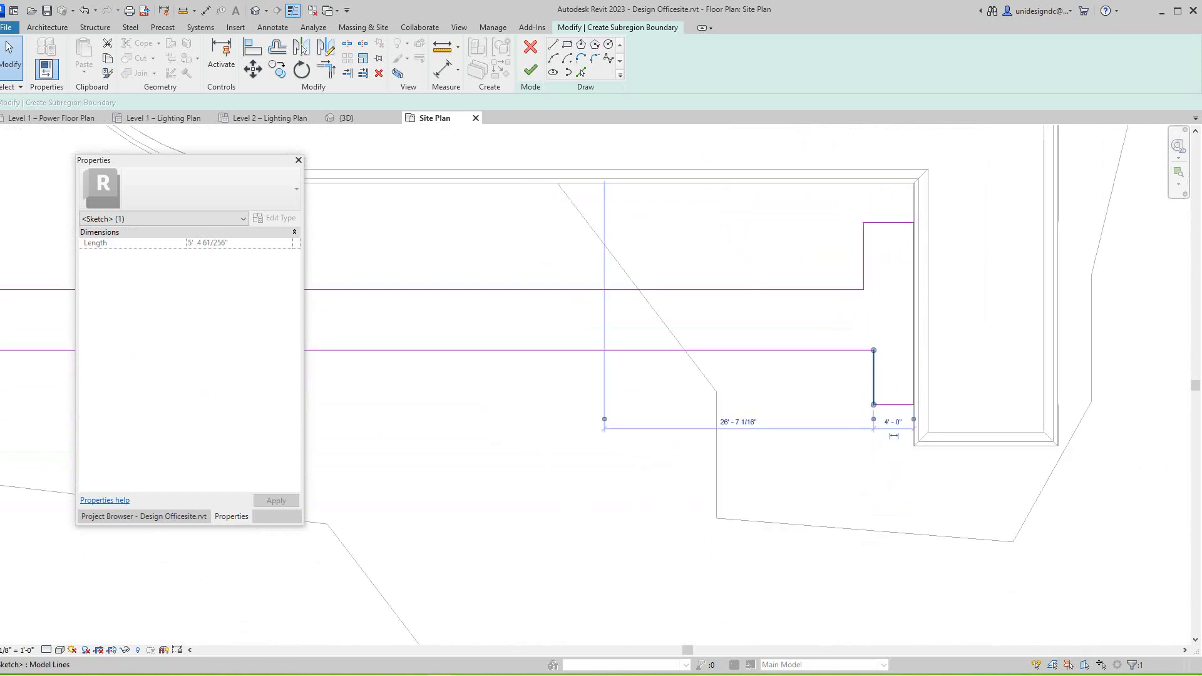
left_click(893, 422)
type("5")
key("Return")
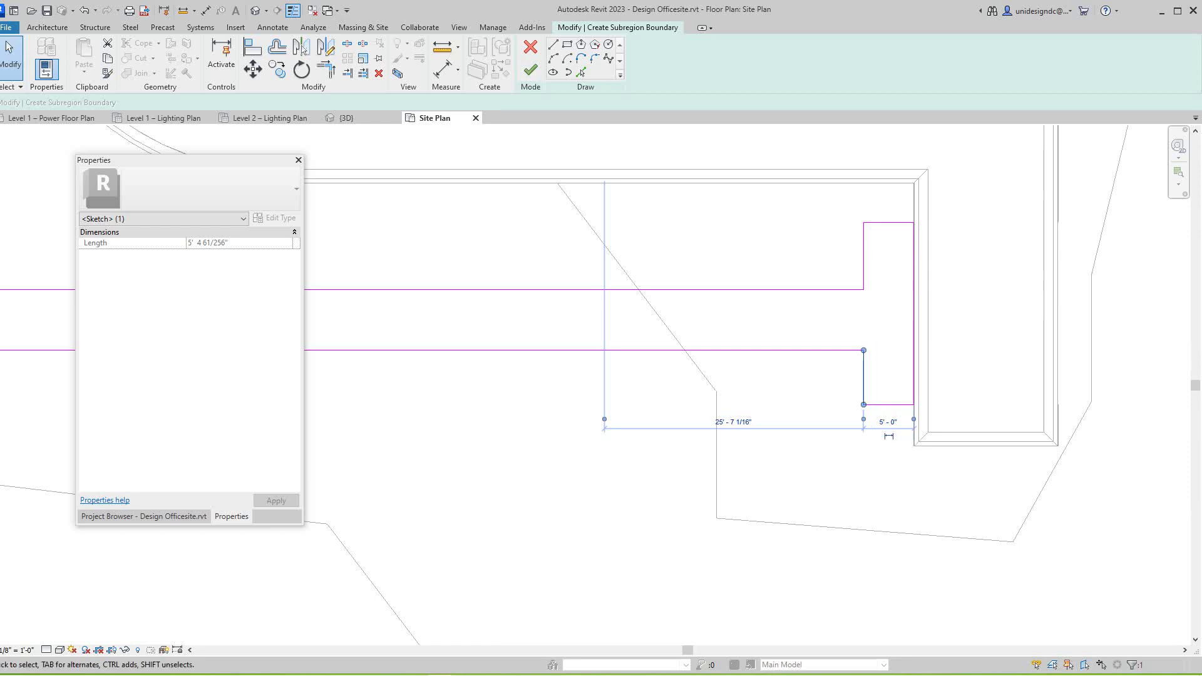
left_click(983, 345)
scroll(983, 345, "down", 3)
middle_click_drag(908, 347, 908, 386)
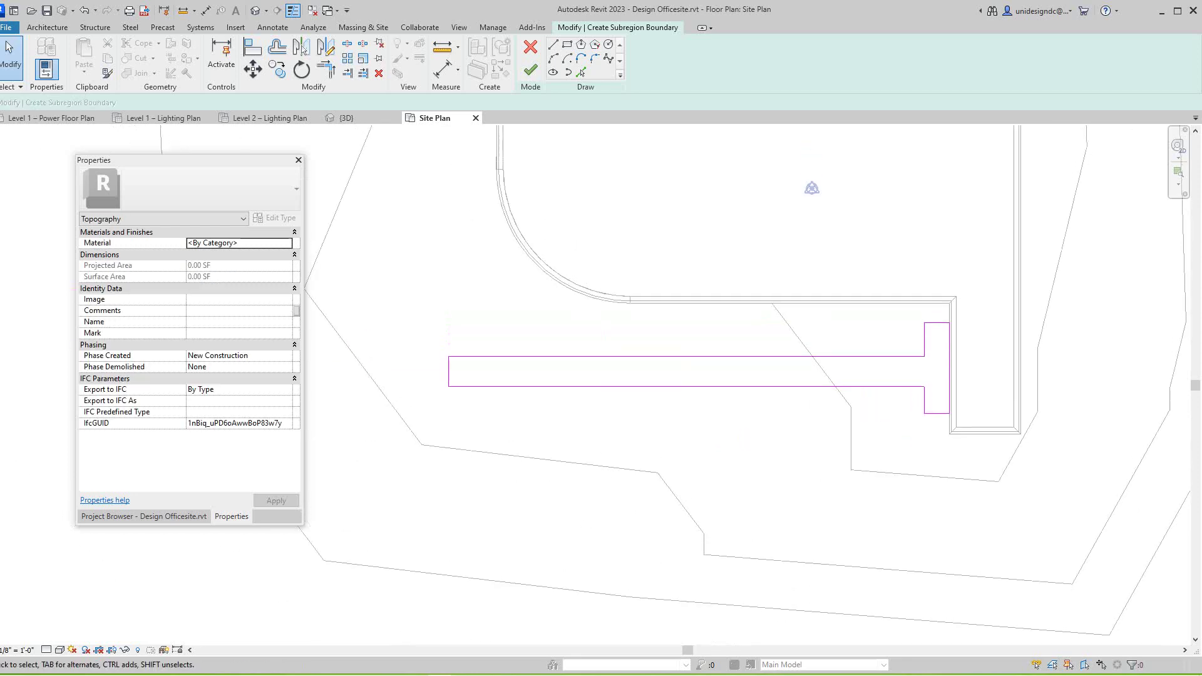
- Finish the subregion and view the walkway beside the building in the default 3D view
left_click(530, 69)
scroll(671, 477, "down", 3)
left_click(672, 478)
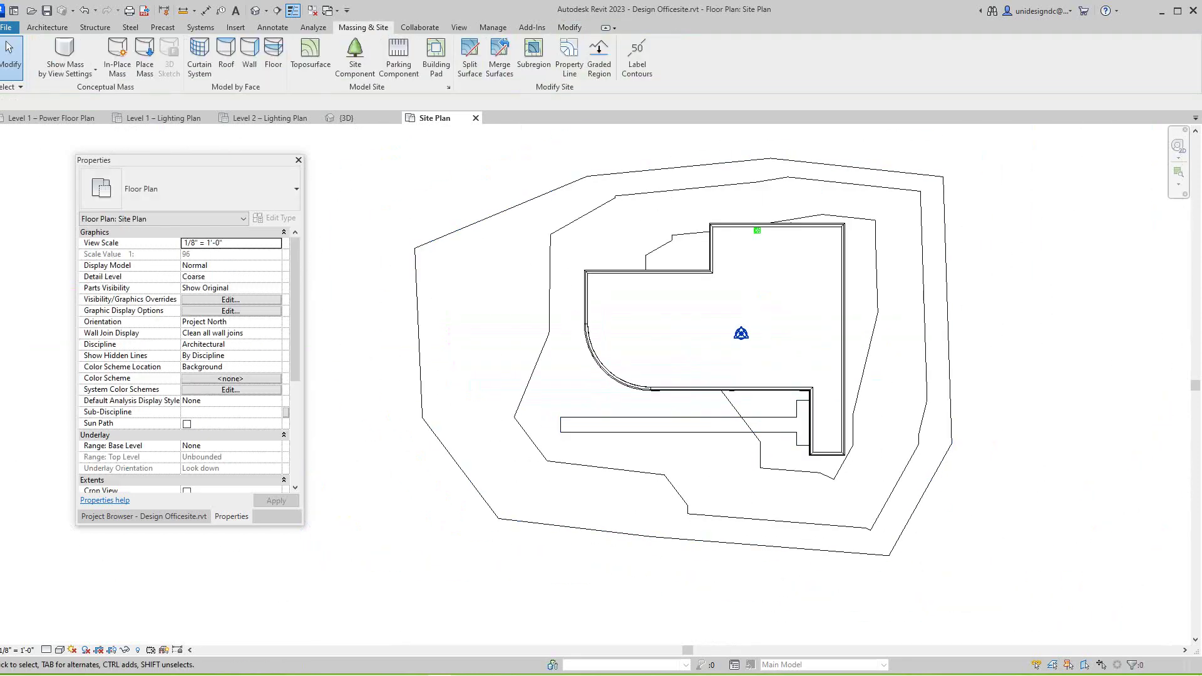
left_click(255, 10)
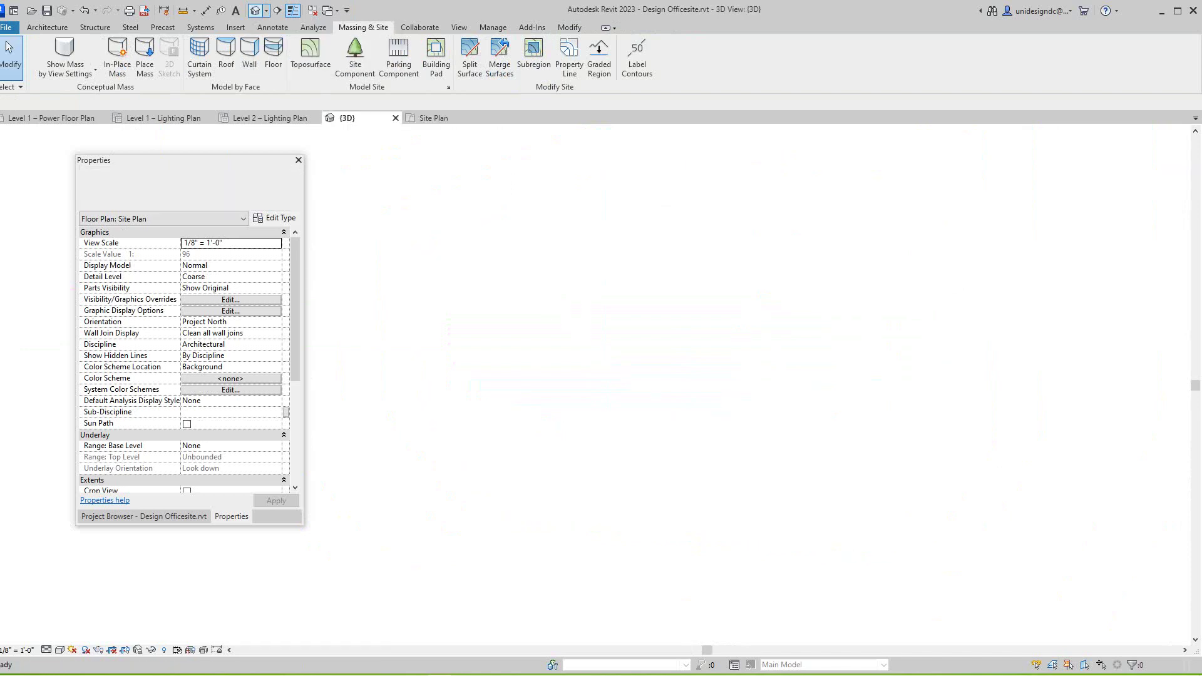
scroll(730, 317, "up", 3)
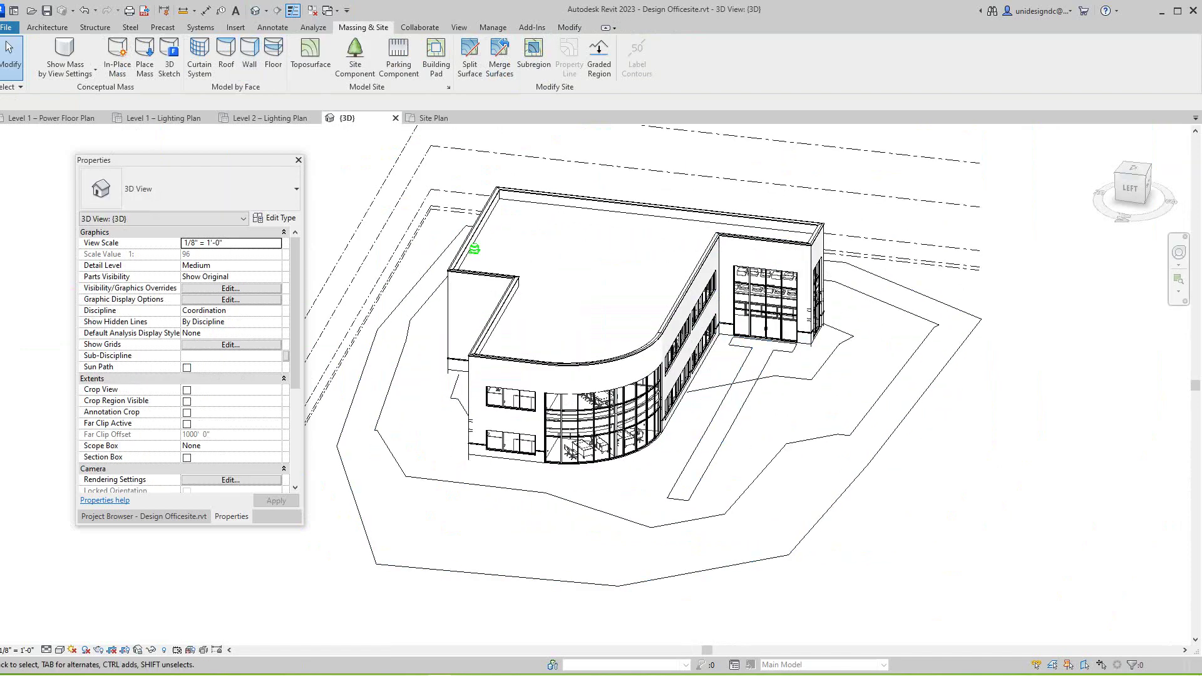
- Switch the 3D view to the Shaded visual style and select the walkway subregion to check its shape and properties
scroll(959, 417, "down", 2)
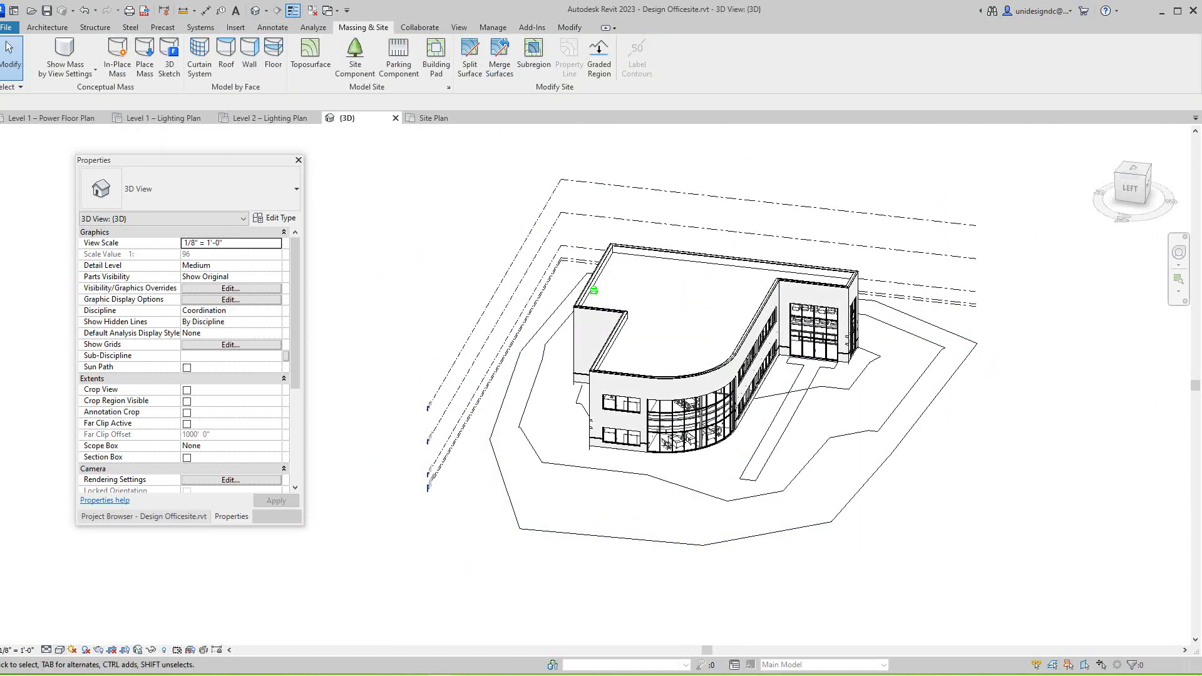
left_click(60, 649)
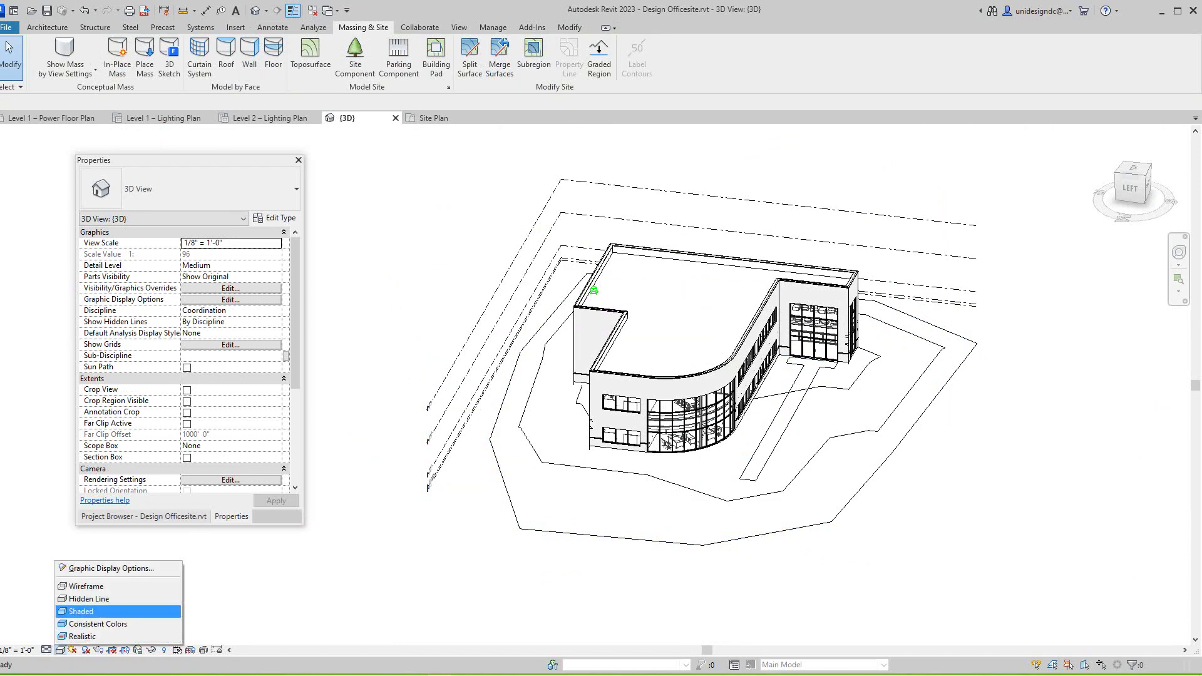
left_click(85, 611)
scroll(803, 521, "up", 4)
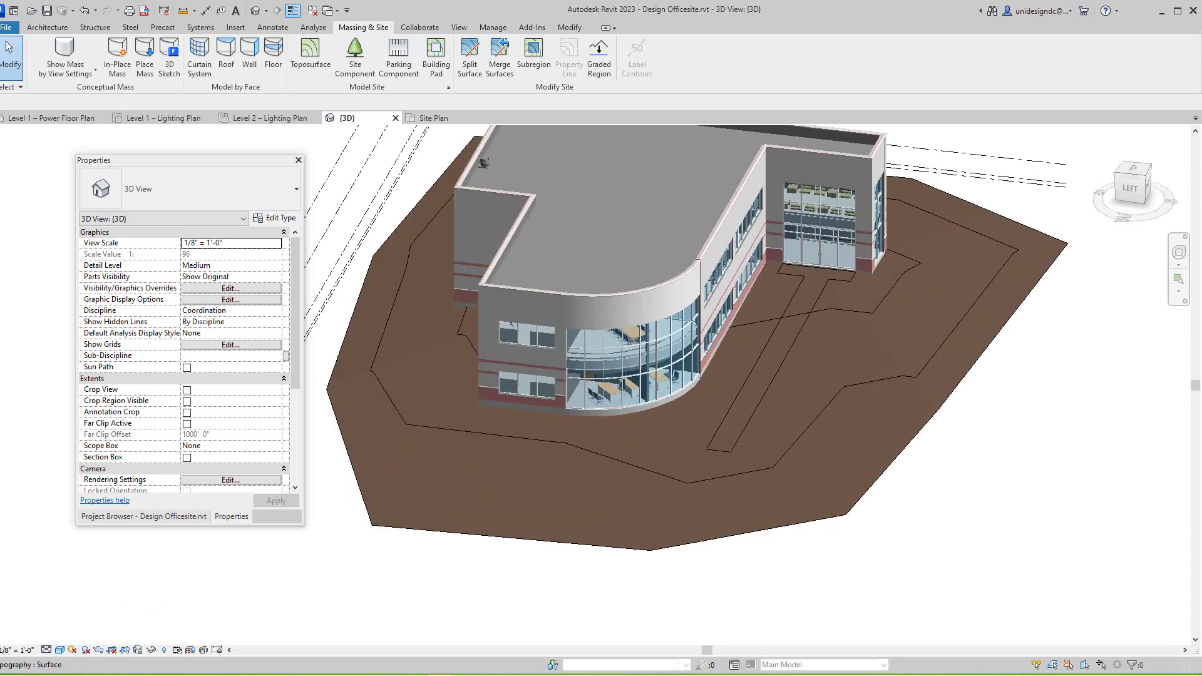
left_click(744, 407)
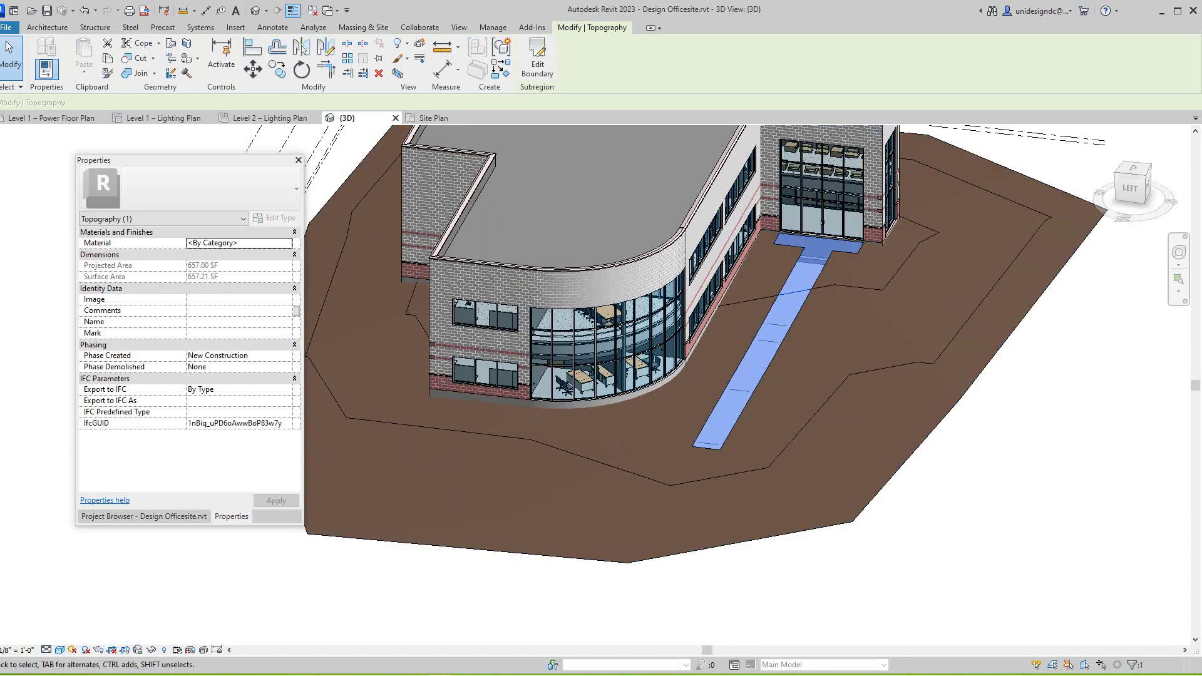
key("Escape")
scroll(876, 582, "down", 2)
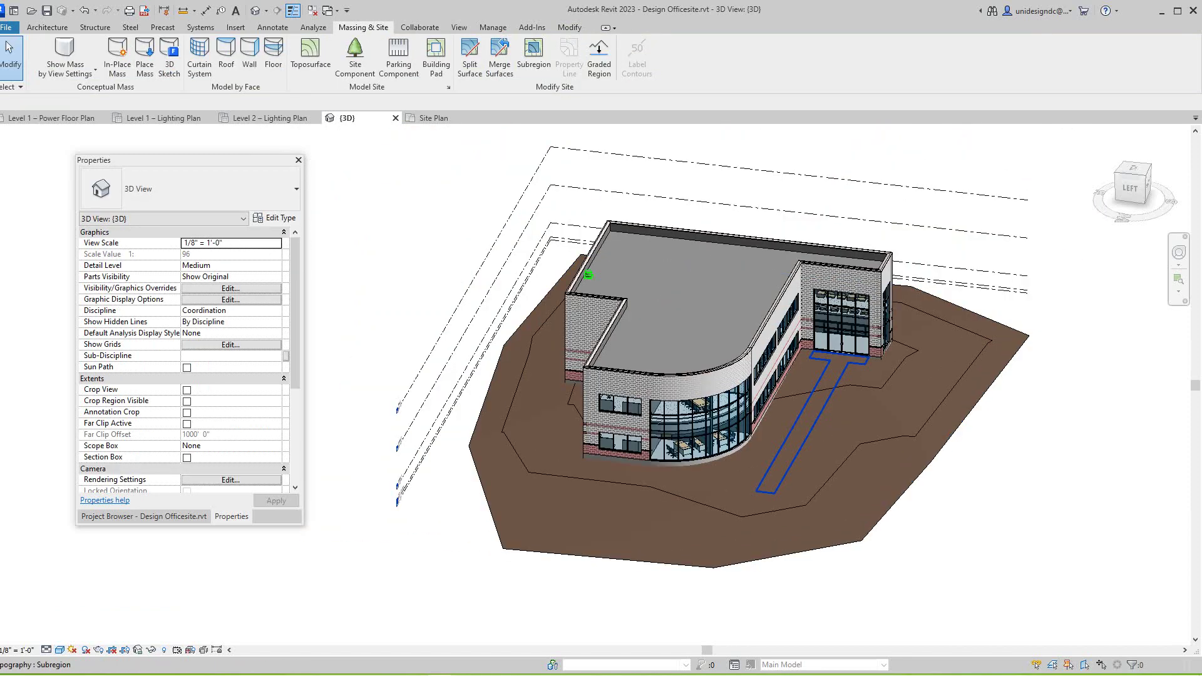
- Delete the walkway subregion from the toposurface and undo the deletion
left_click(811, 428)
key("Delete")
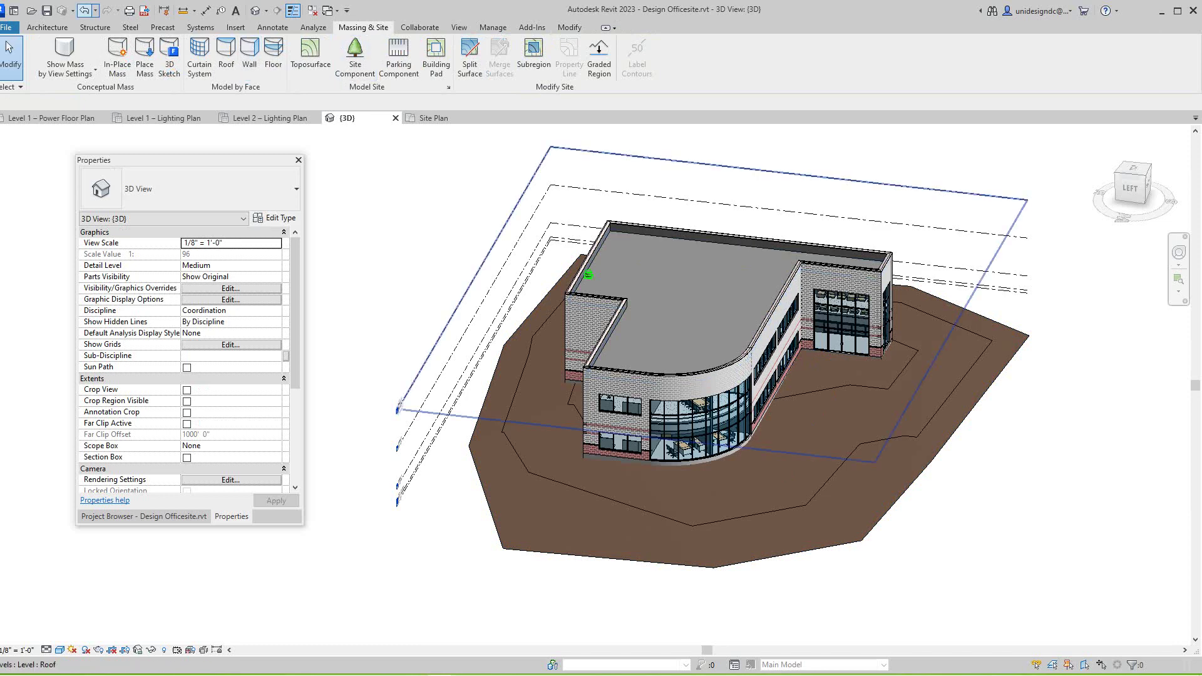
key("ctrl+z")
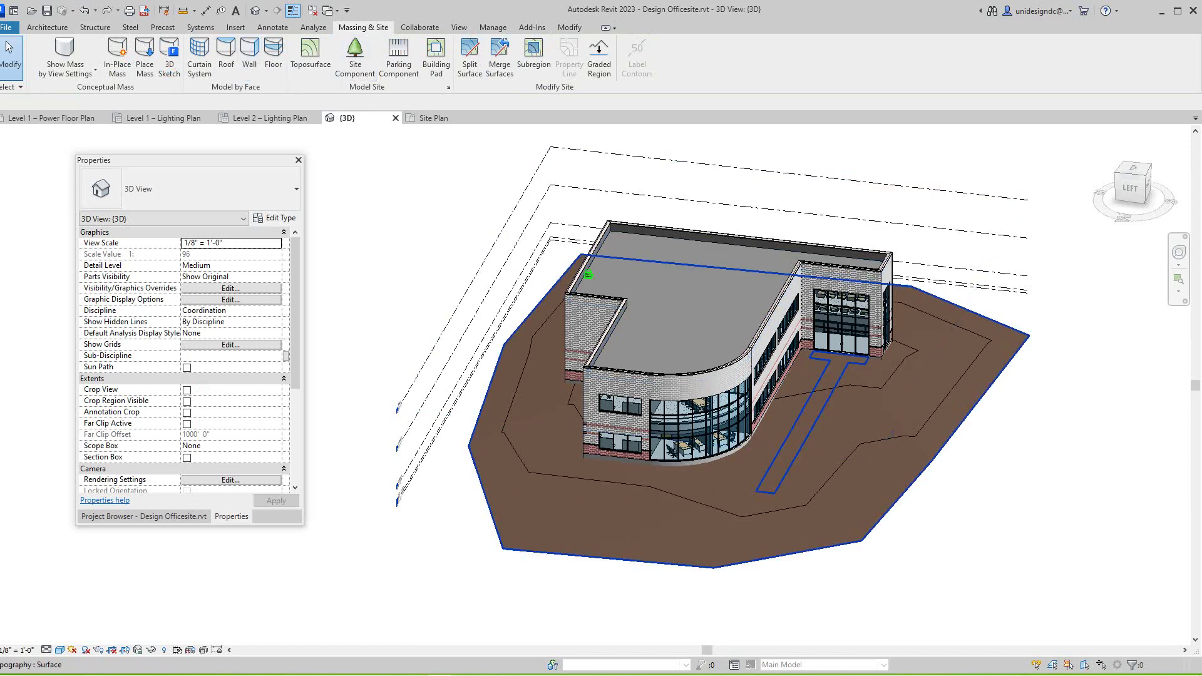
- Try to assign a different material to the toposurface, searching the project materials for "gr"
scroll(839, 462, "up", 3)
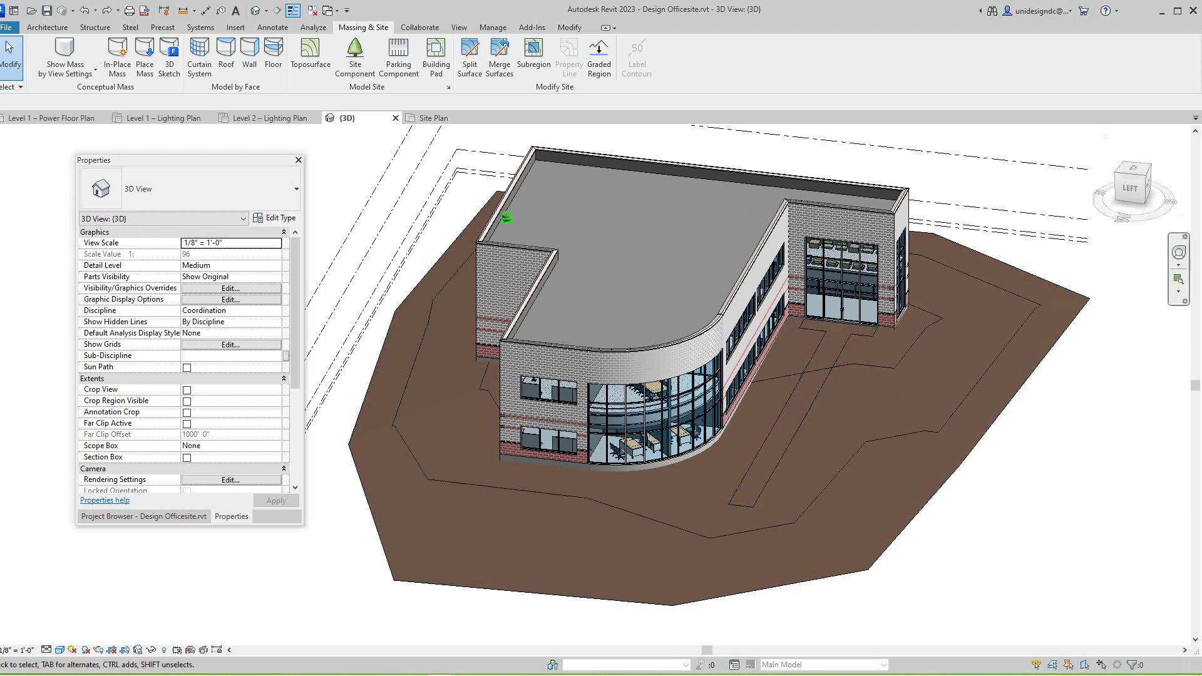
mouse_move(1129, 190)
left_mouse_down()
mouse_move(1127, 154)
mouse_move(1104, 168)
left_mouse_up()
middle_click_drag(751, 347, 774, 376, "shift")
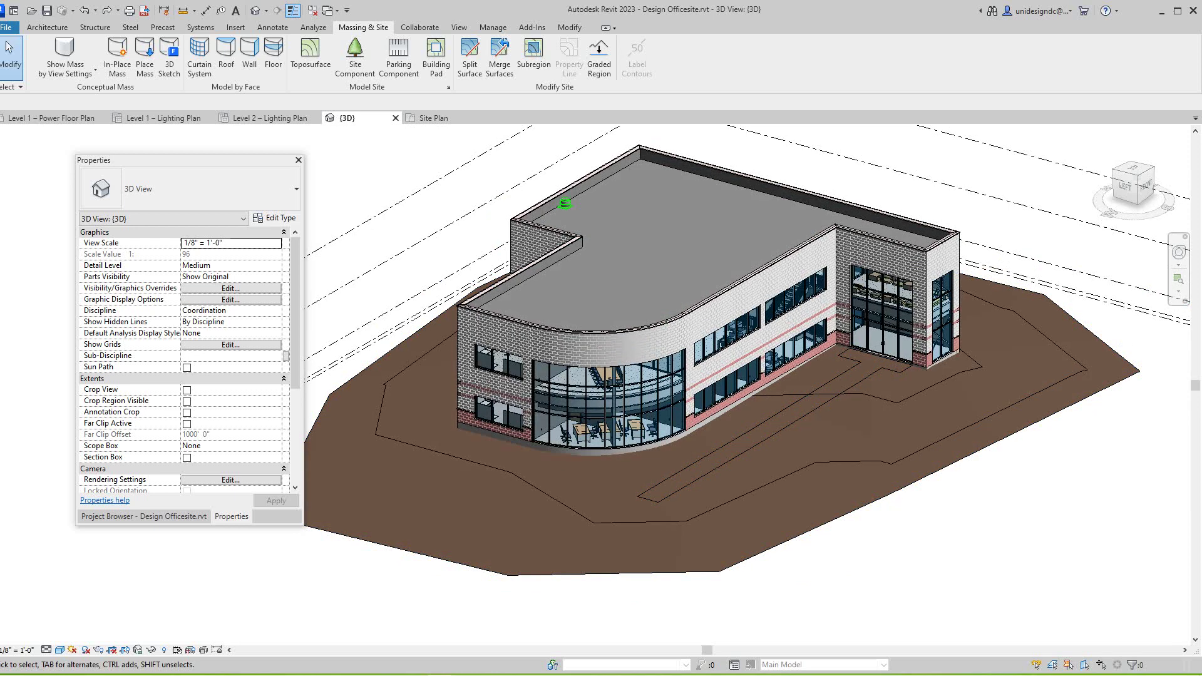
scroll(791, 496, "up", 3)
scroll(791, 496, "down", 2)
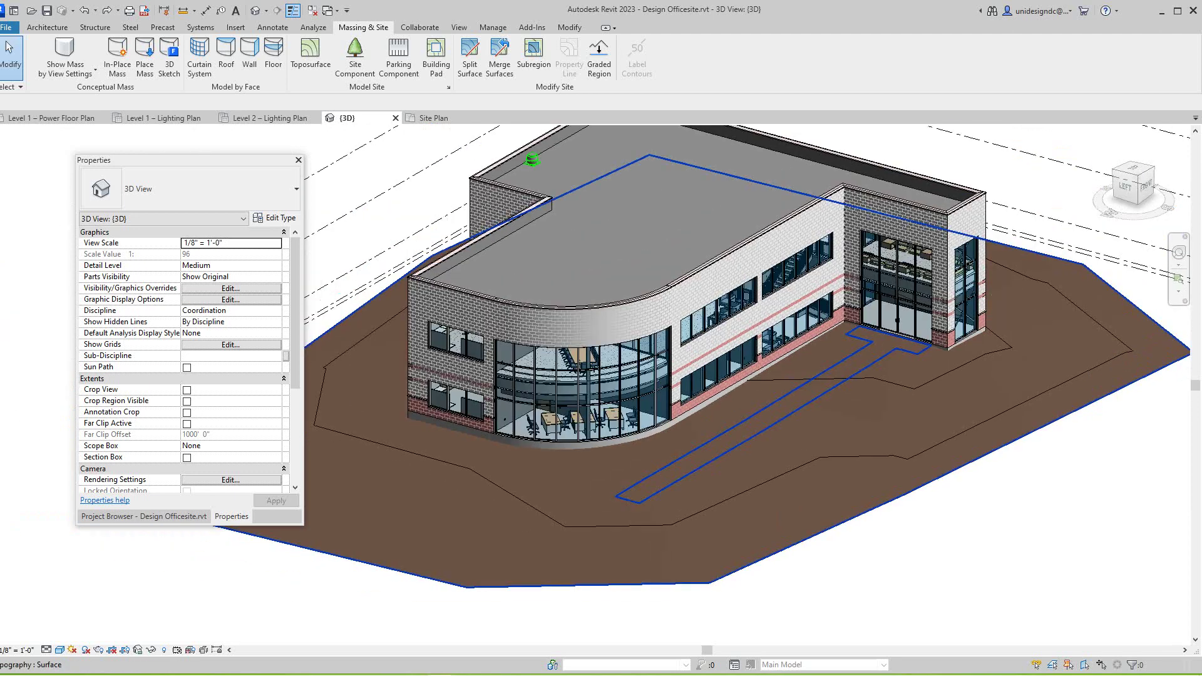
left_click(792, 535)
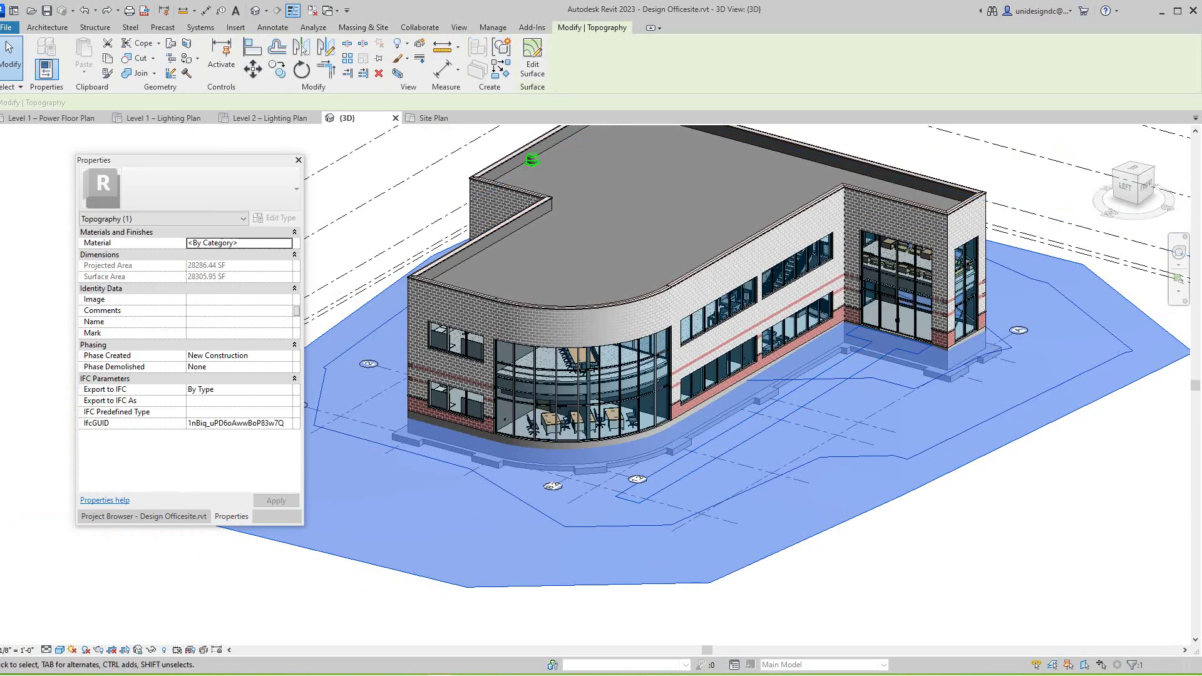
left_click(275, 243)
left_click(288, 243)
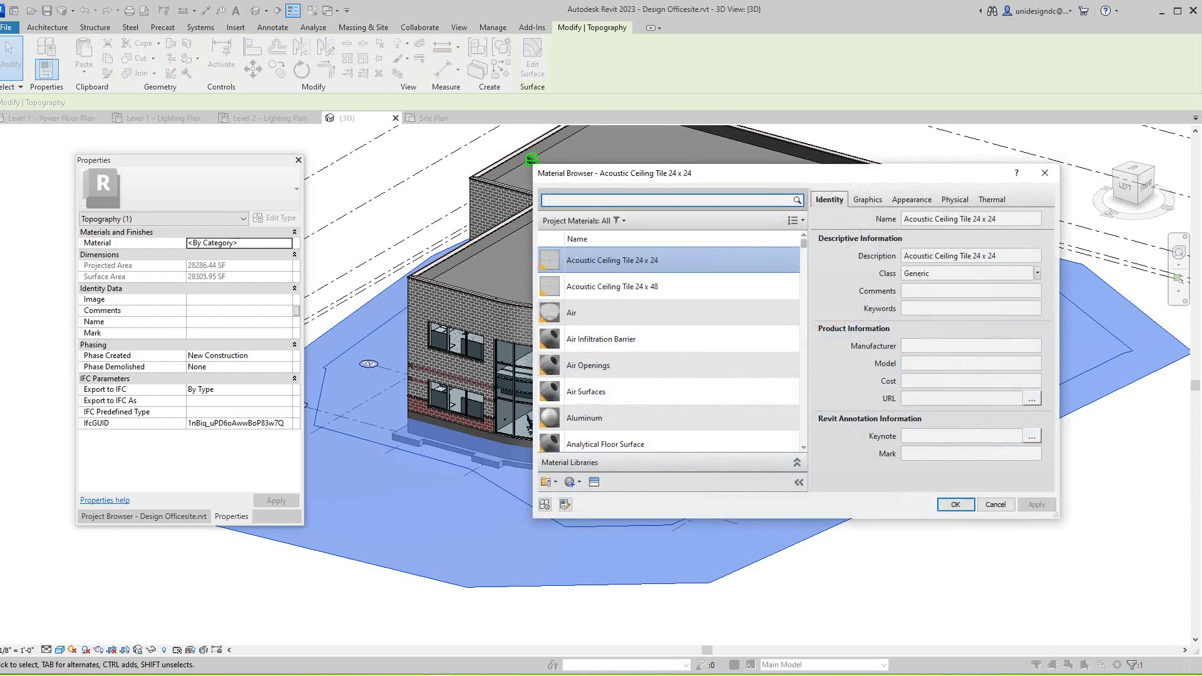
type("gr")
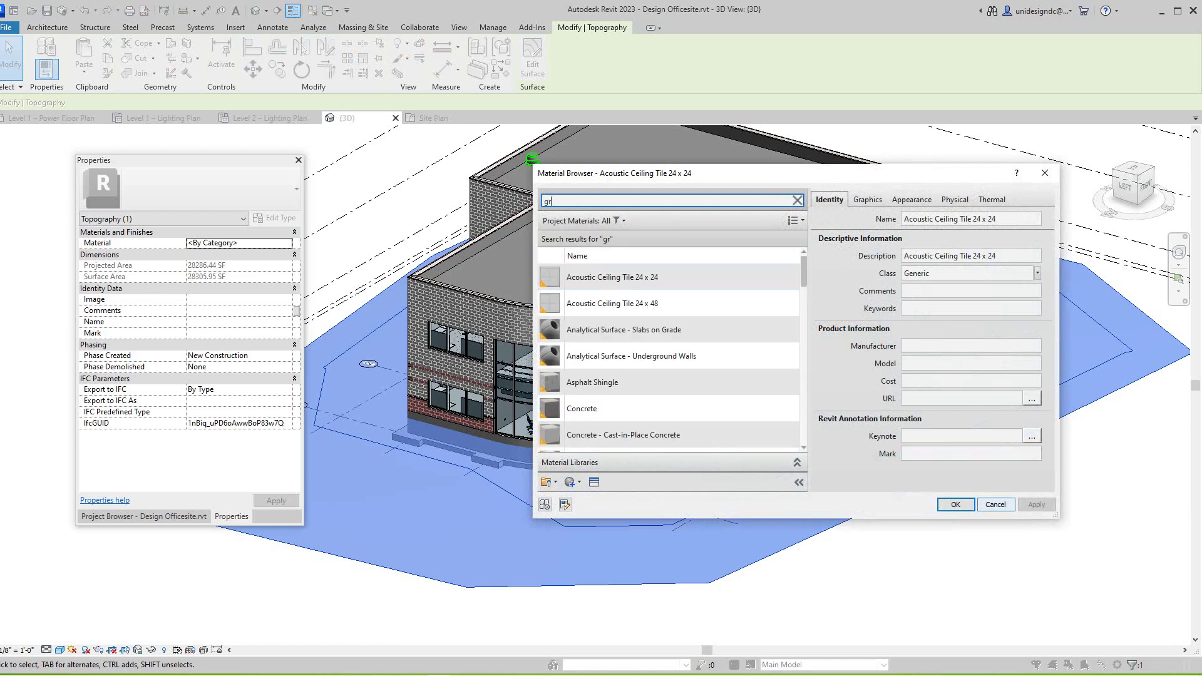
left_click(995, 504)
key("Escape")
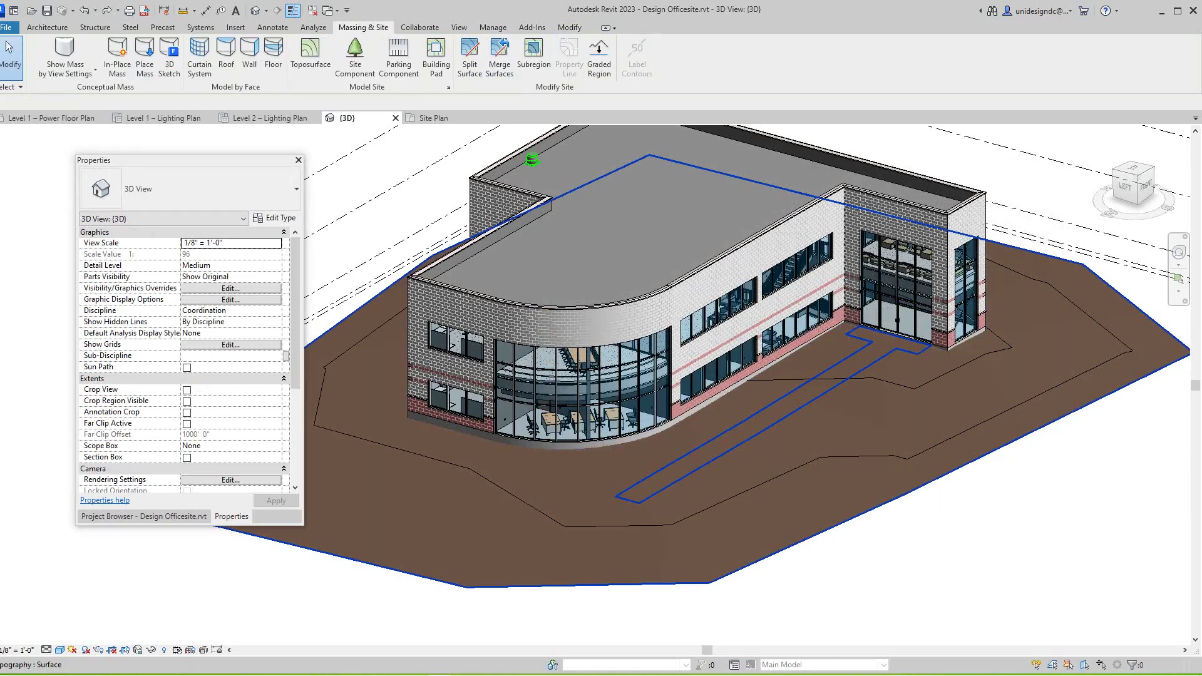
scroll(888, 471, "down", 2)
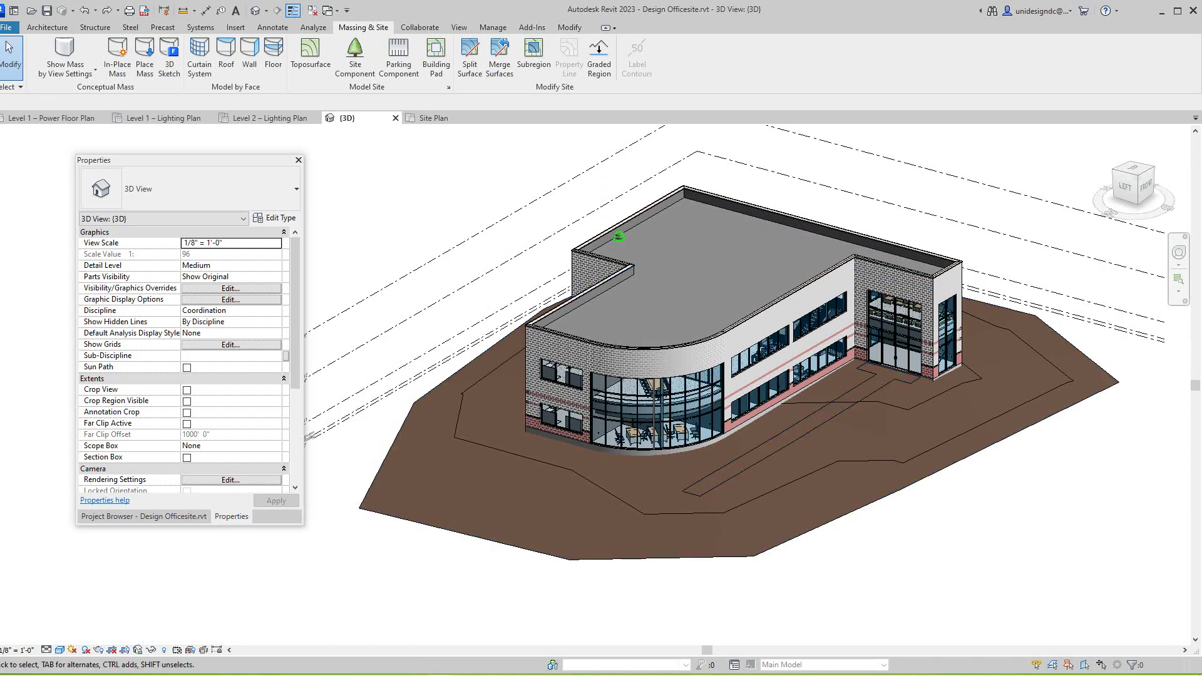
mouse_move(500, 675)
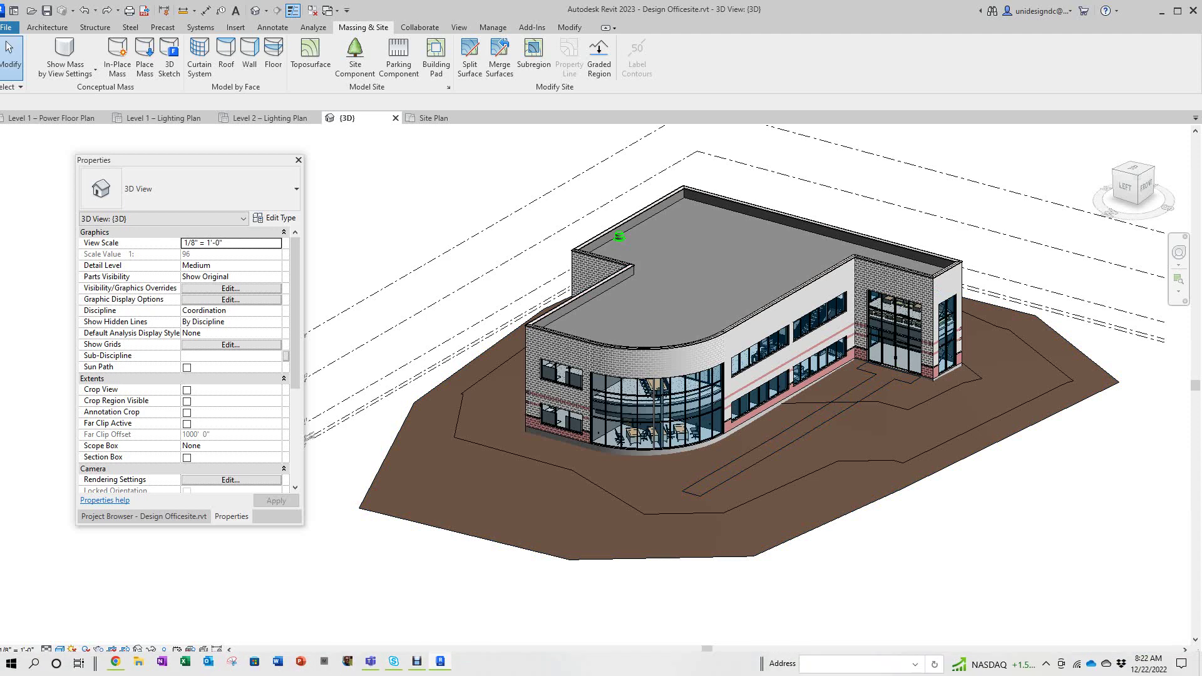